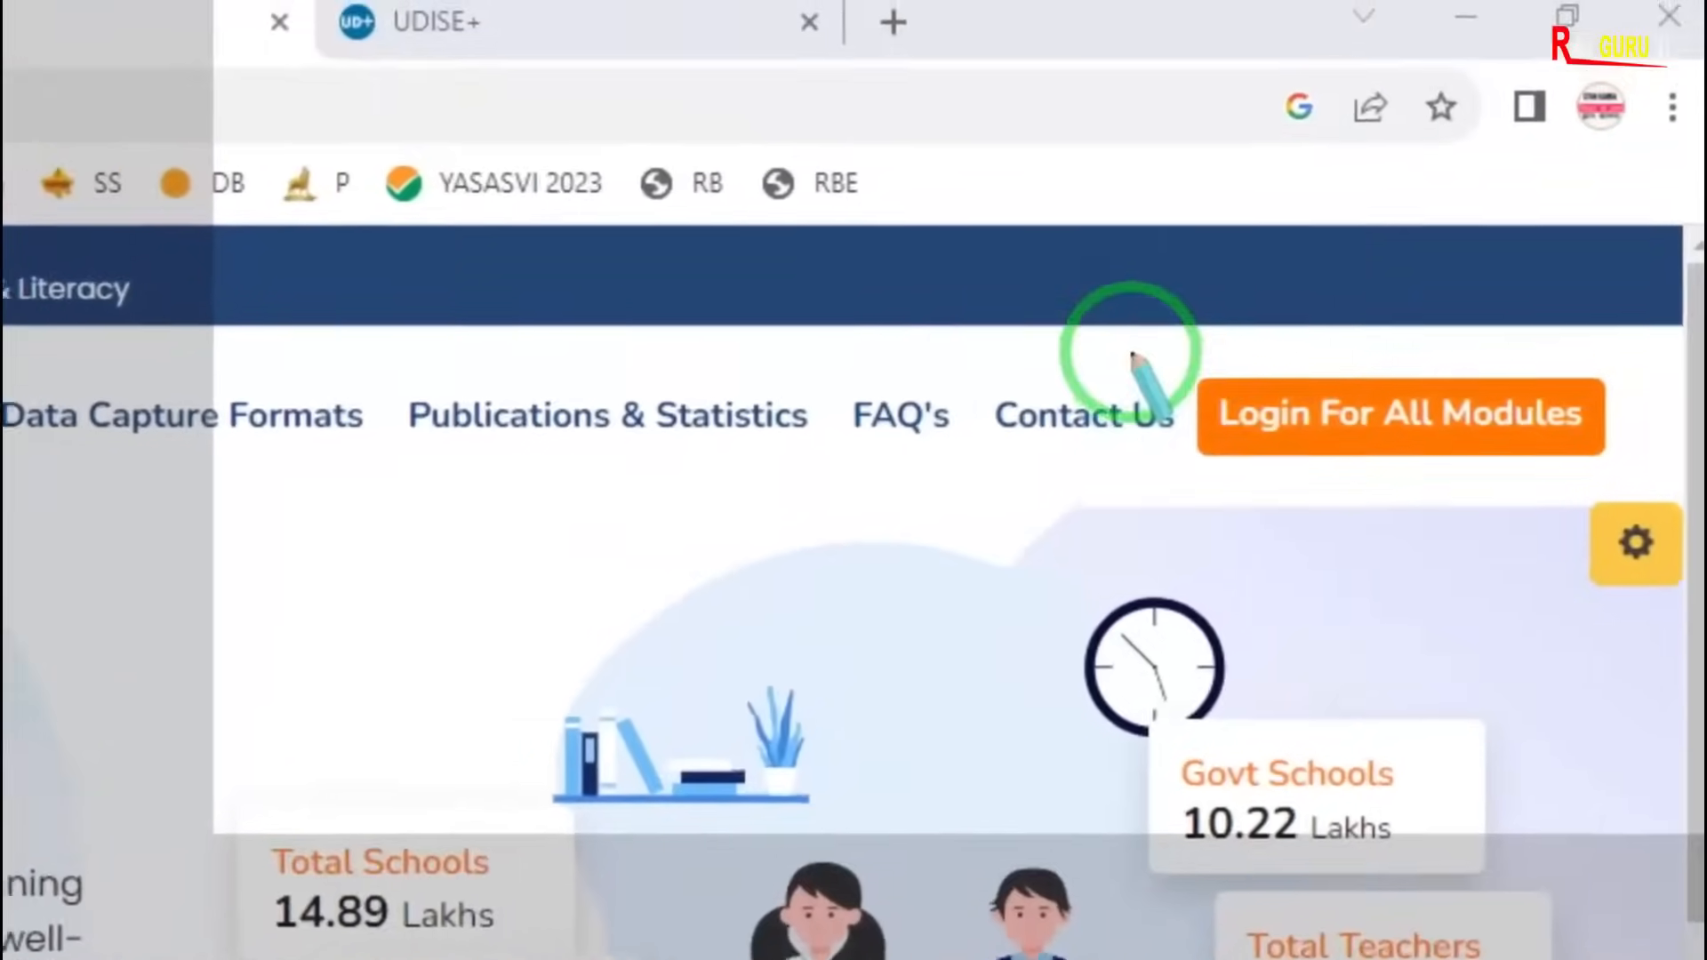
- Open the login page for all modules and go to the Teacher Module login
mouse_move(1254, 282)
mouse_down()
mouse_move(1444, 418)
mouse_move(1617, 392)
mouse_up()
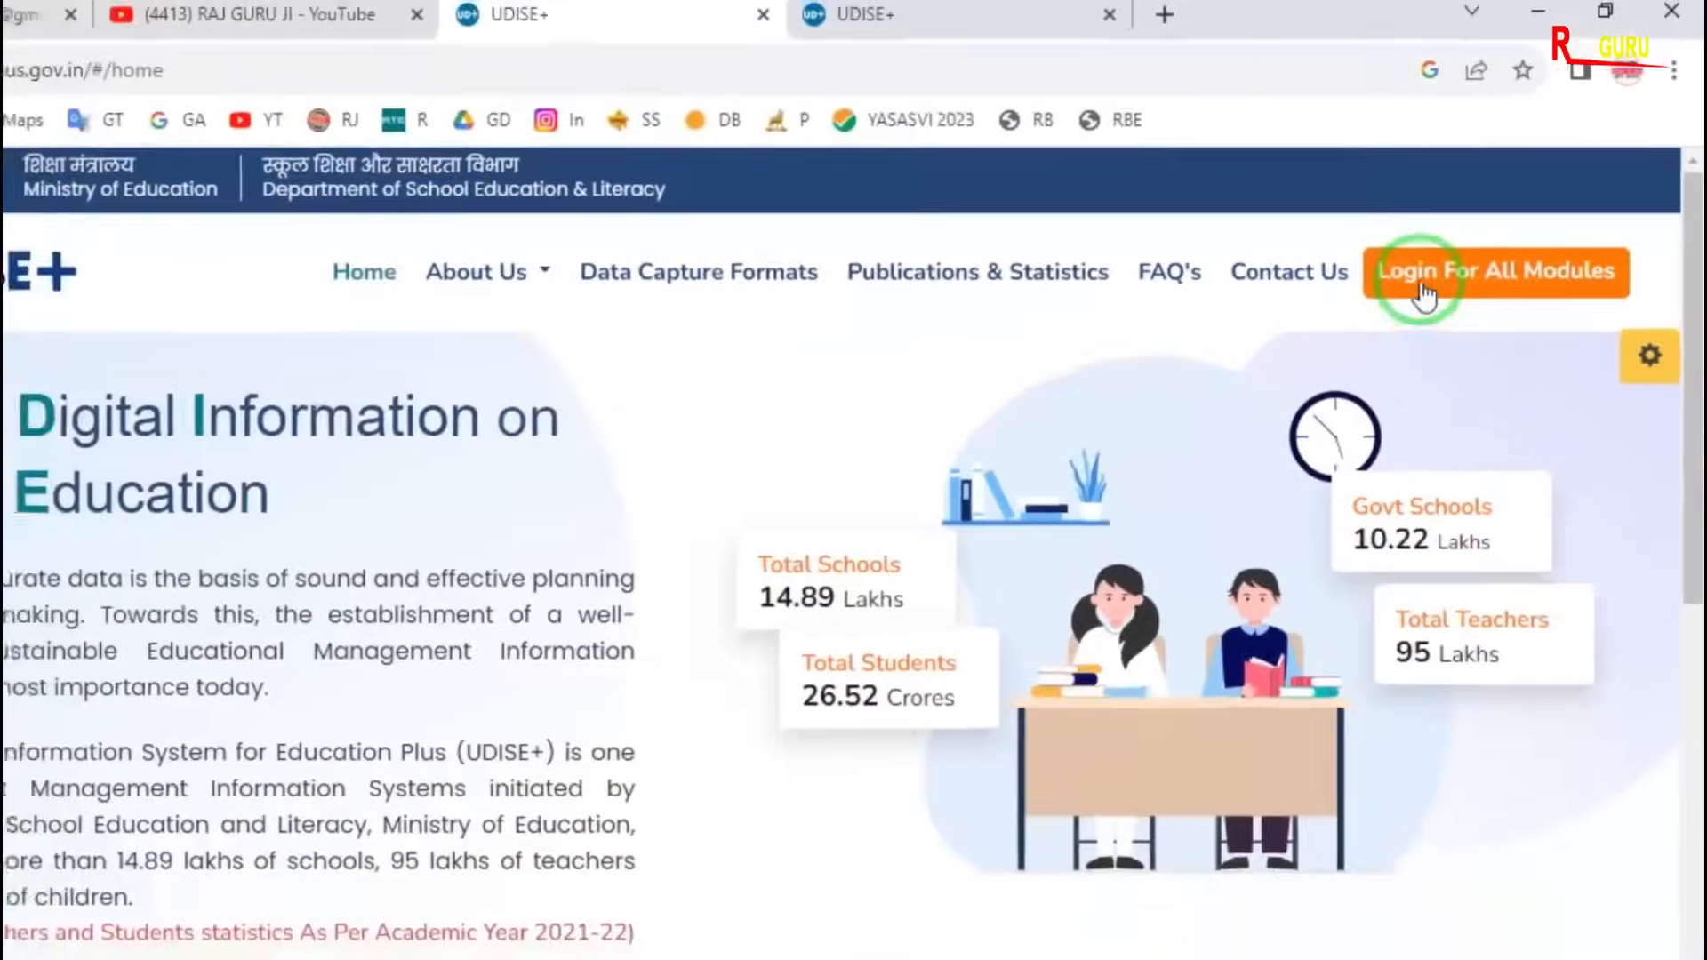
click(1377, 313)
scroll(516, 747, down, 3)
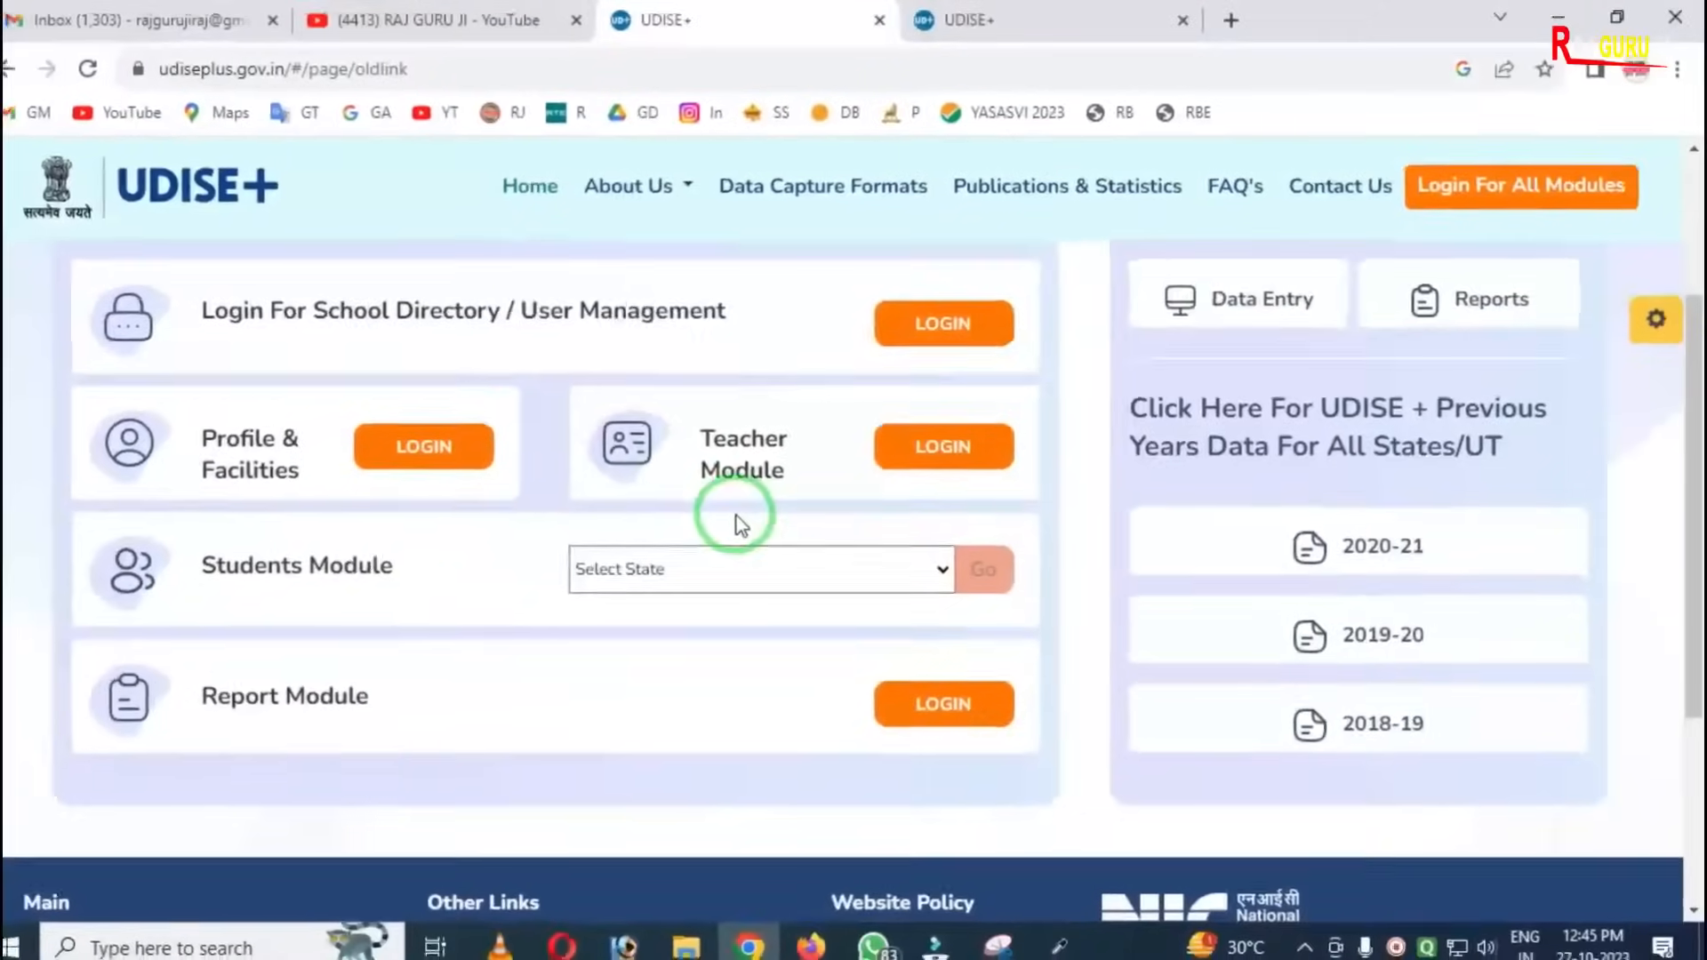
mouse_move(559, 390)
mouse_down()
mouse_move(903, 523)
mouse_move(1074, 514)
mouse_up()
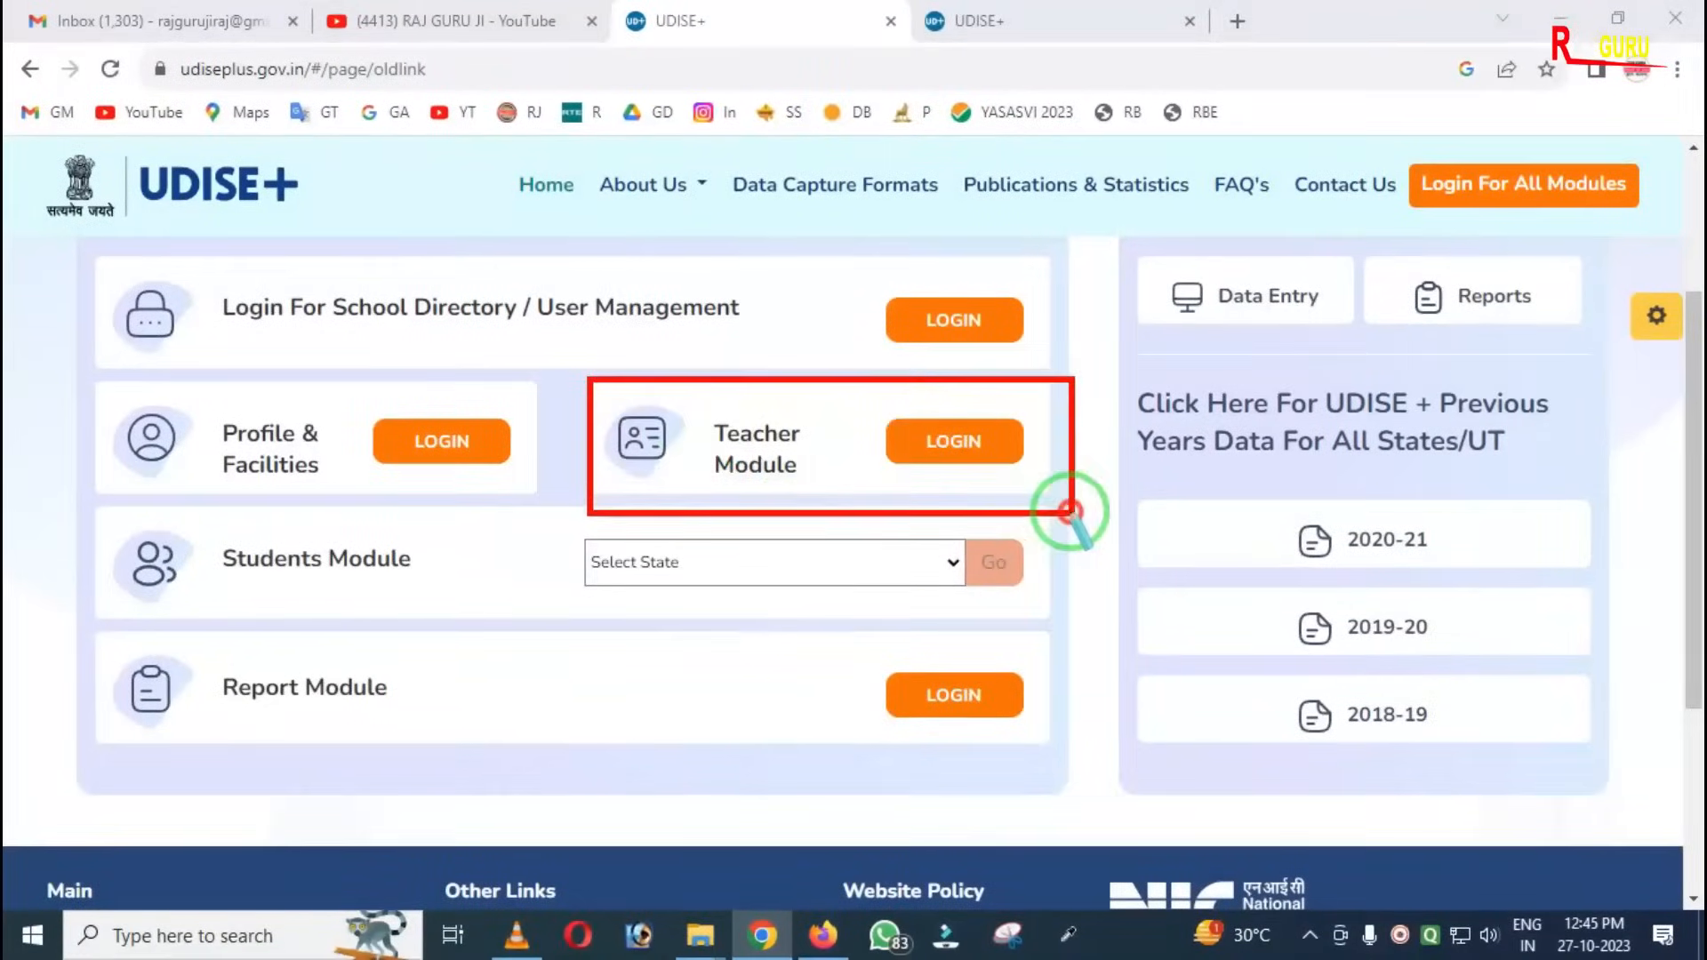
drag(869, 433, 1024, 480)
click(962, 445)
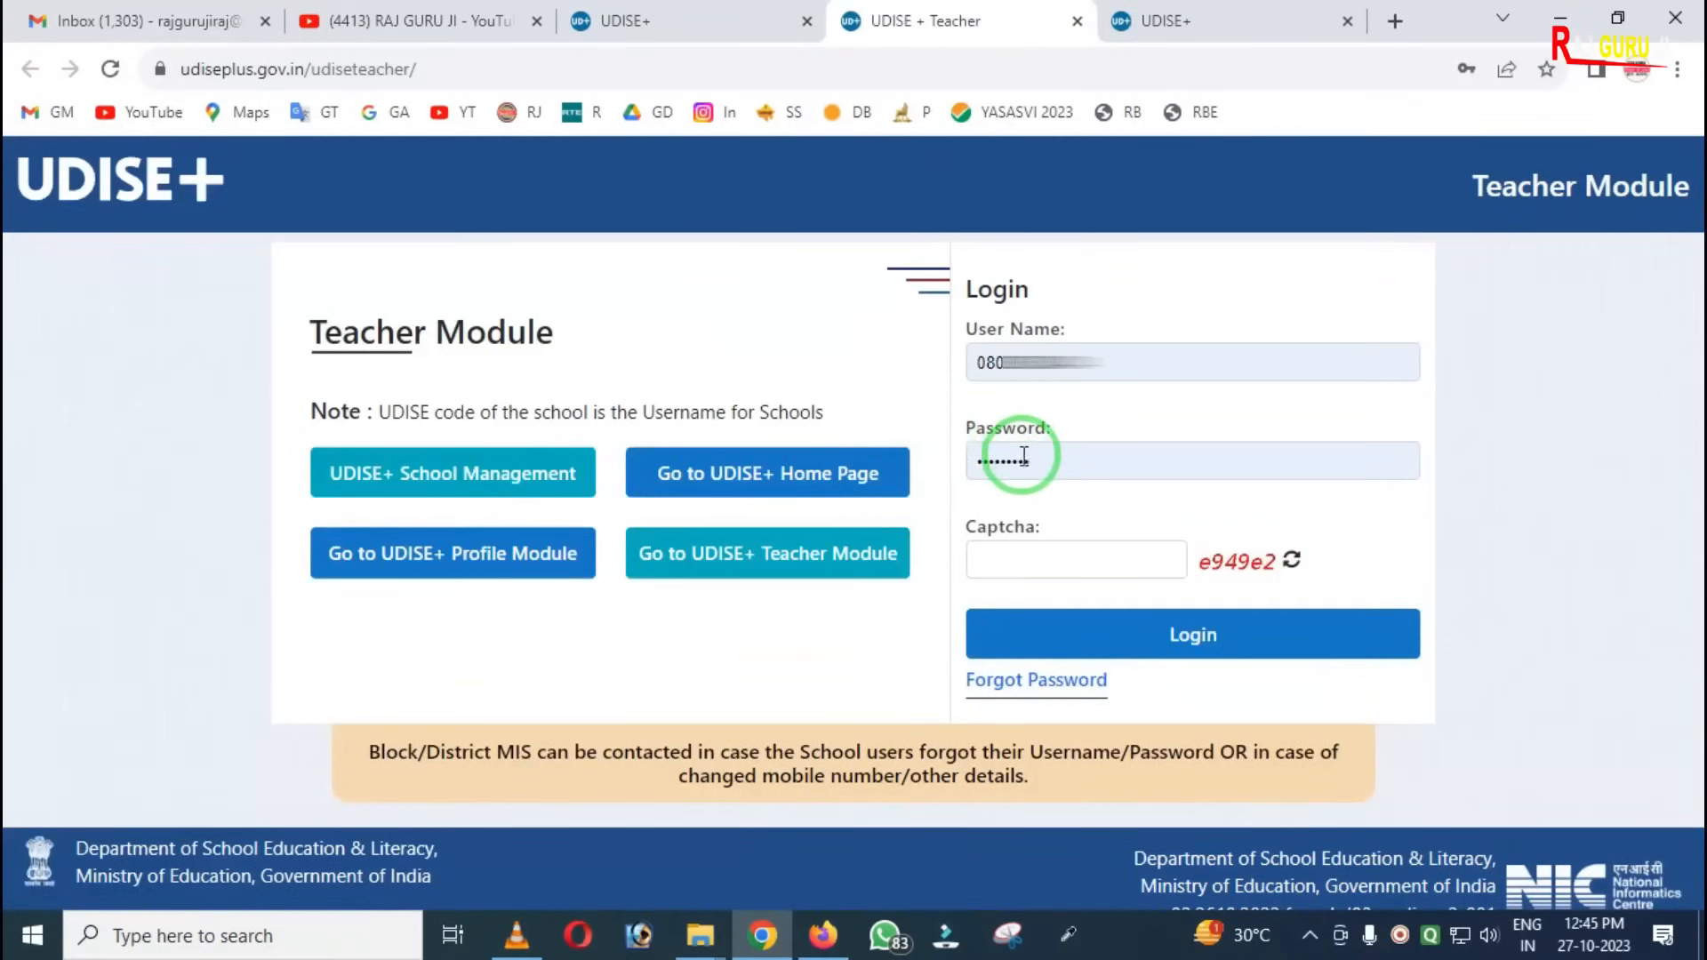
- Fill in the captcha code with the saved credentials in place and log in to the Teacher Module
mouse_move(921, 315)
mouse_down()
mouse_move(956, 360)
mouse_move(1112, 408)
mouse_move(1149, 562)
mouse_up()
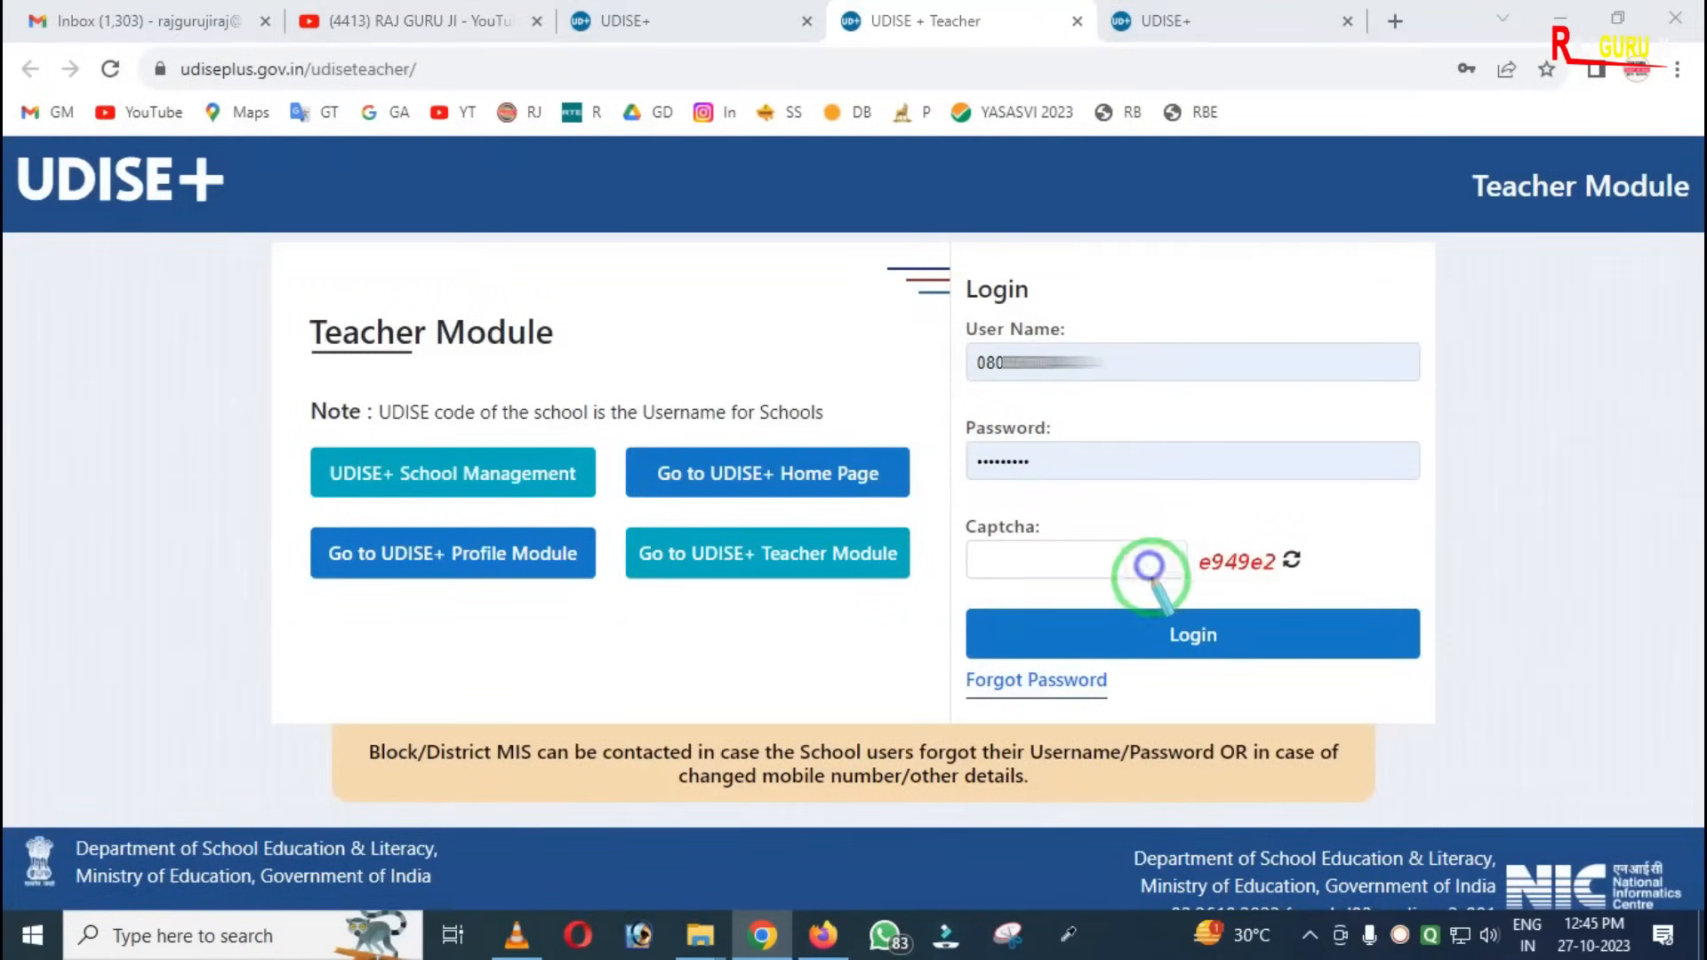
click(1036, 556)
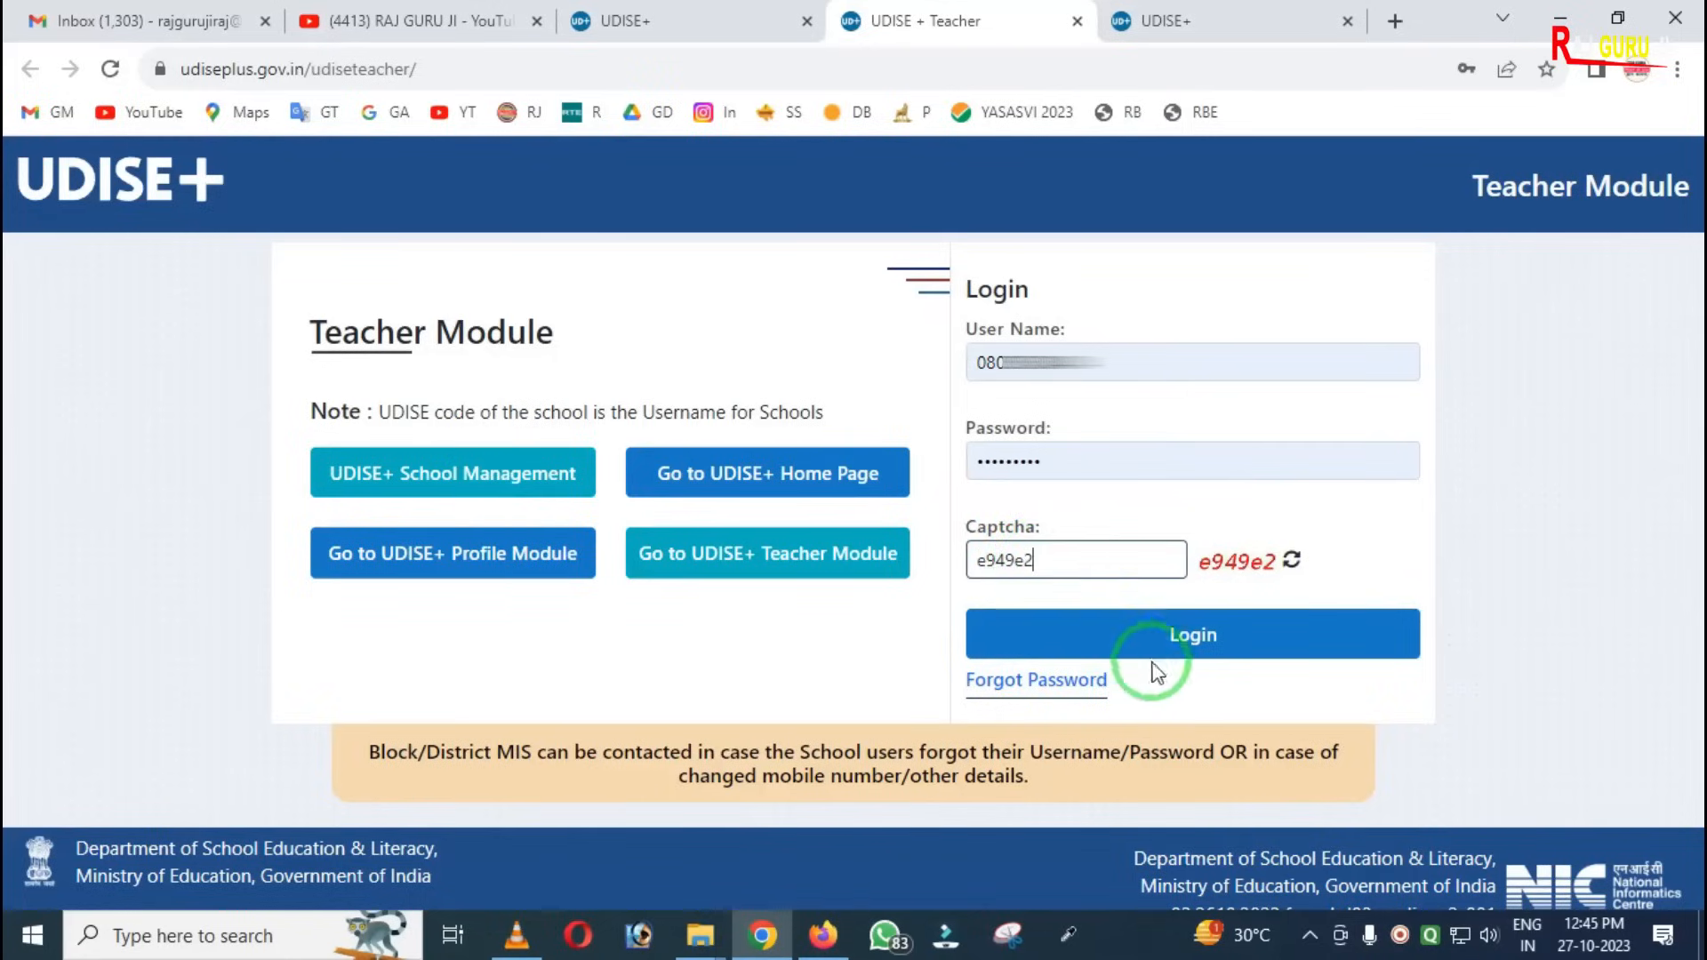
click(1179, 635)
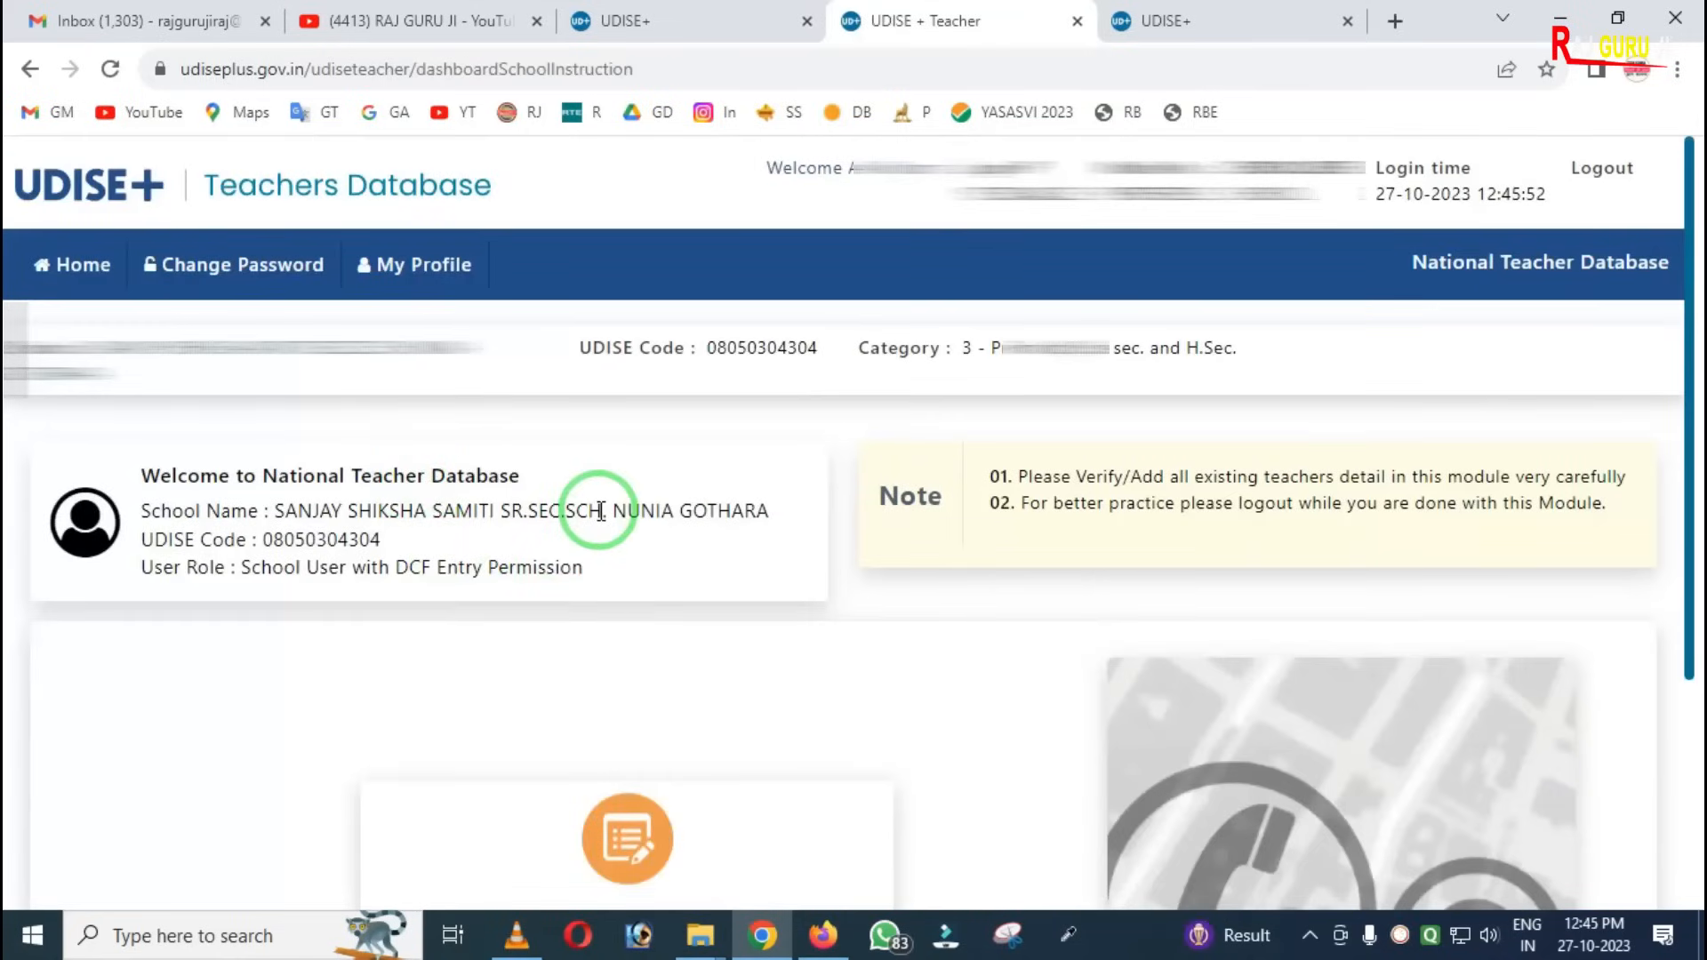
- Open the Teacher DCF for data entry from the school's dashboard
scroll(600, 511, down, 3)
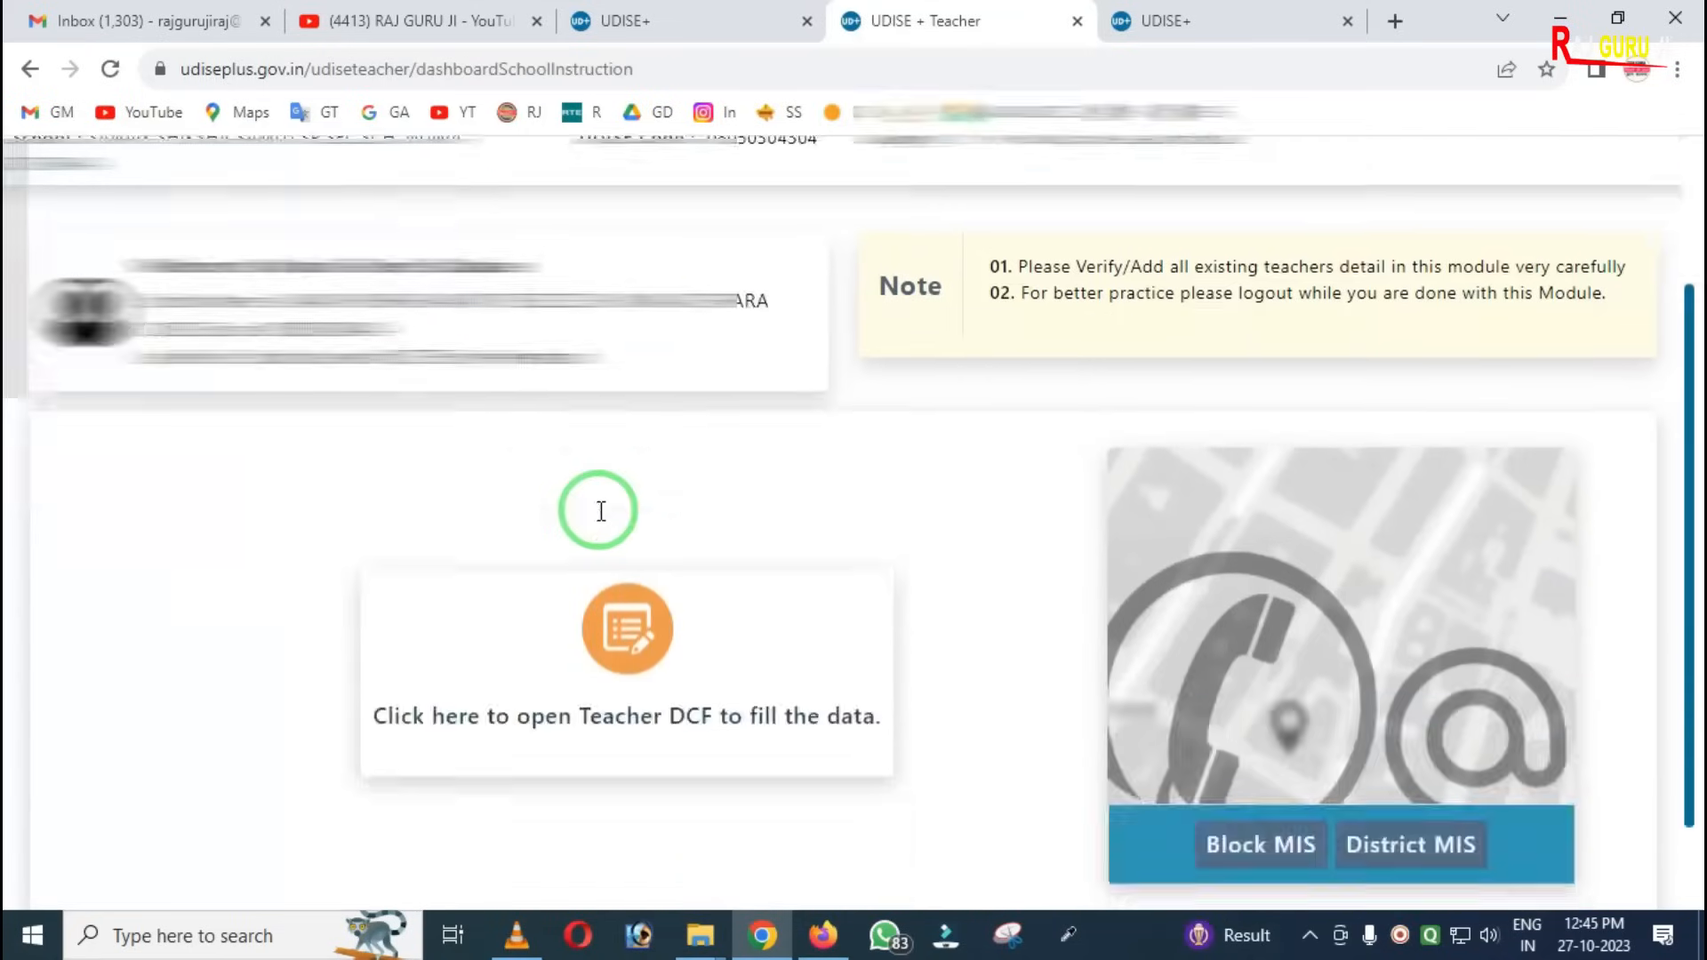
mouse_move(339, 558)
mouse_down()
mouse_move(426, 621)
mouse_move(590, 647)
mouse_move(904, 640)
mouse_up()
right_click(789, 617)
right_click(771, 609)
click(642, 555)
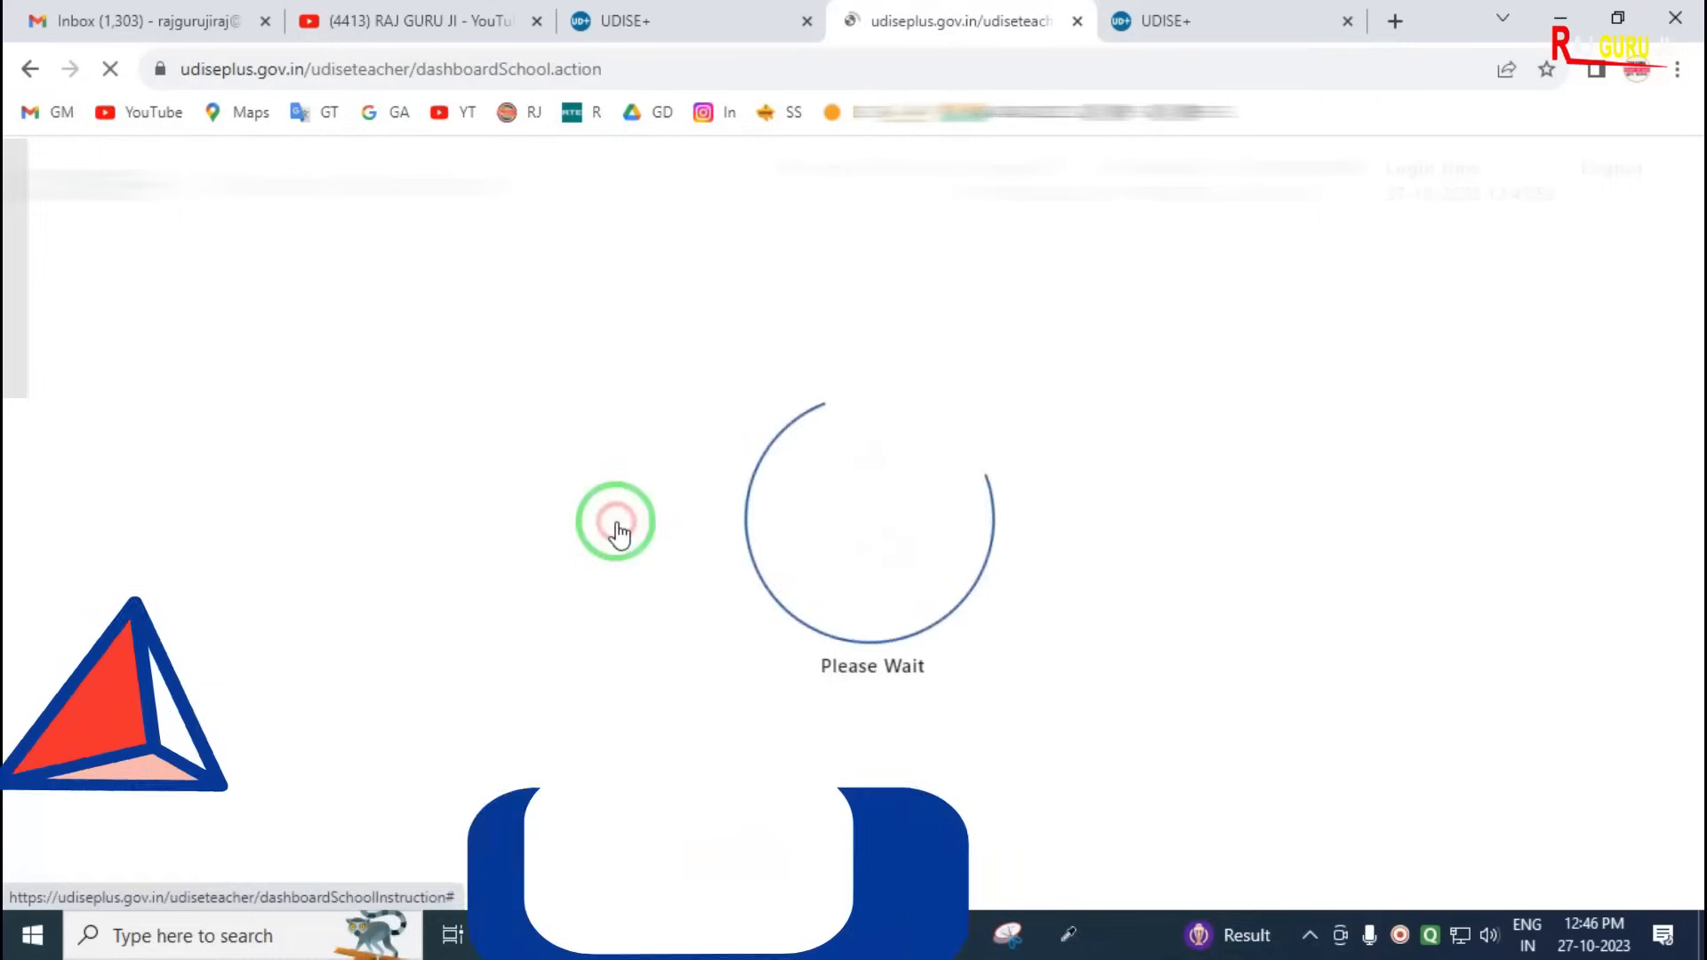
- Open the details of all teaching staff from the Total count in the Teacher Summary Report
key(ctrl+2)
mouse_move(1224, 577)
mouse_down()
mouse_move(1378, 663)
mouse_move(1561, 663)
mouse_up()
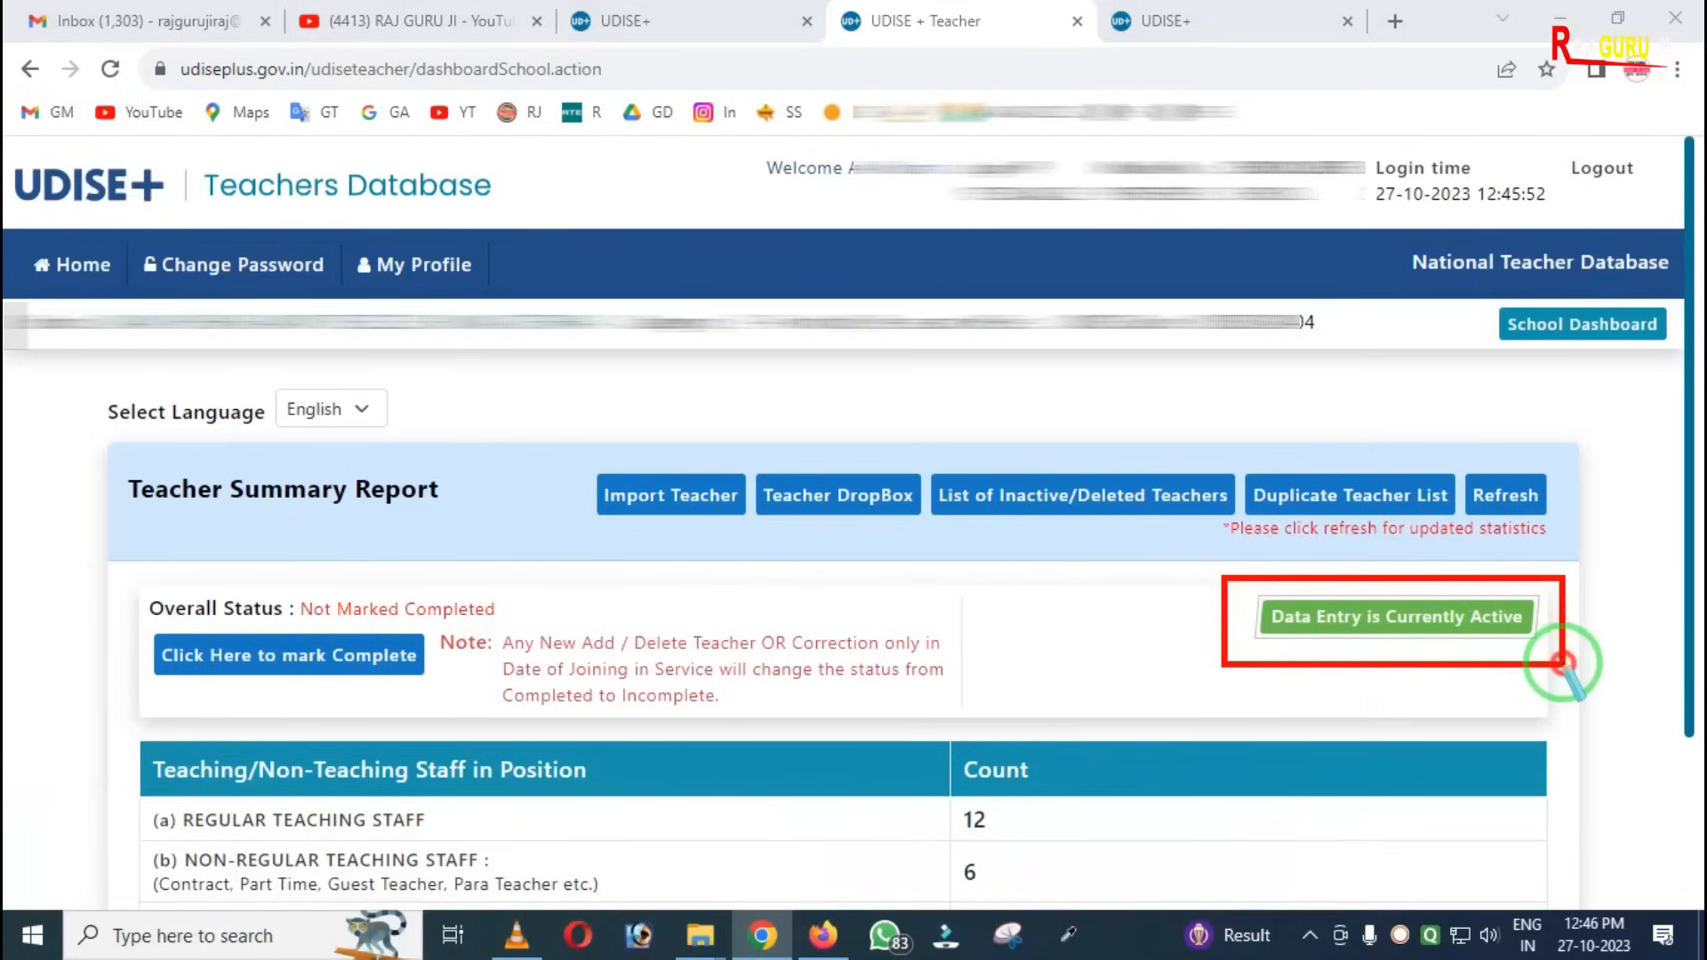
click(1331, 651)
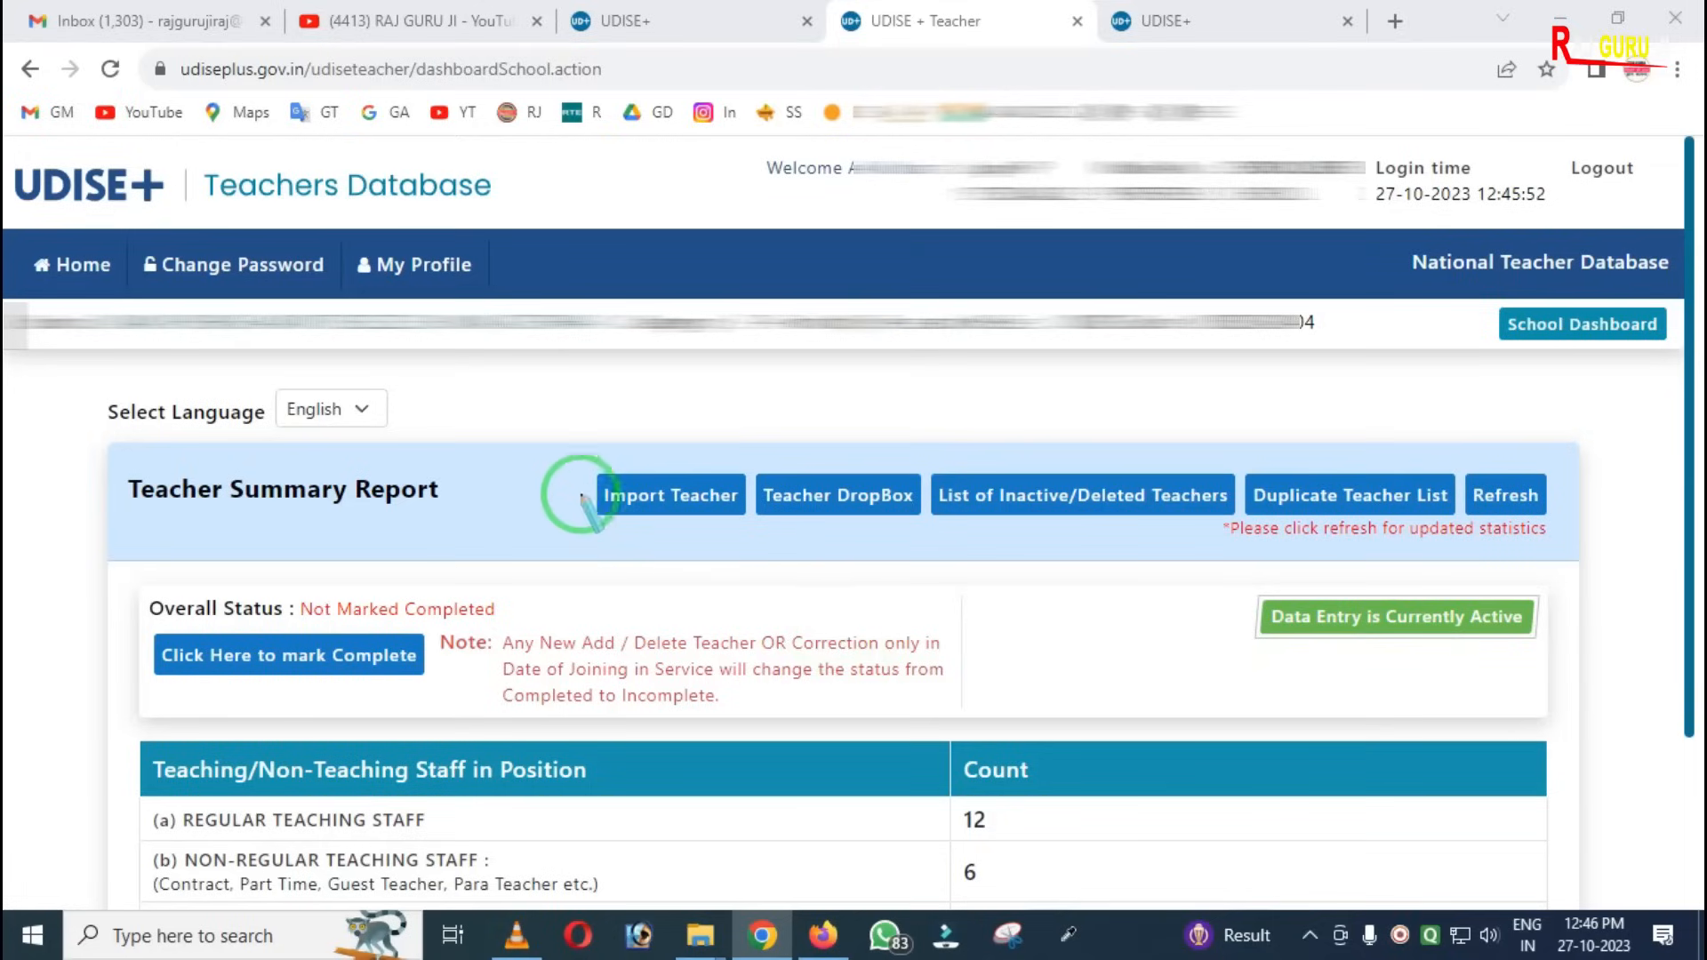
mouse_move(560, 454)
mouse_down()
mouse_move(750, 526)
mouse_move(1550, 533)
mouse_up()
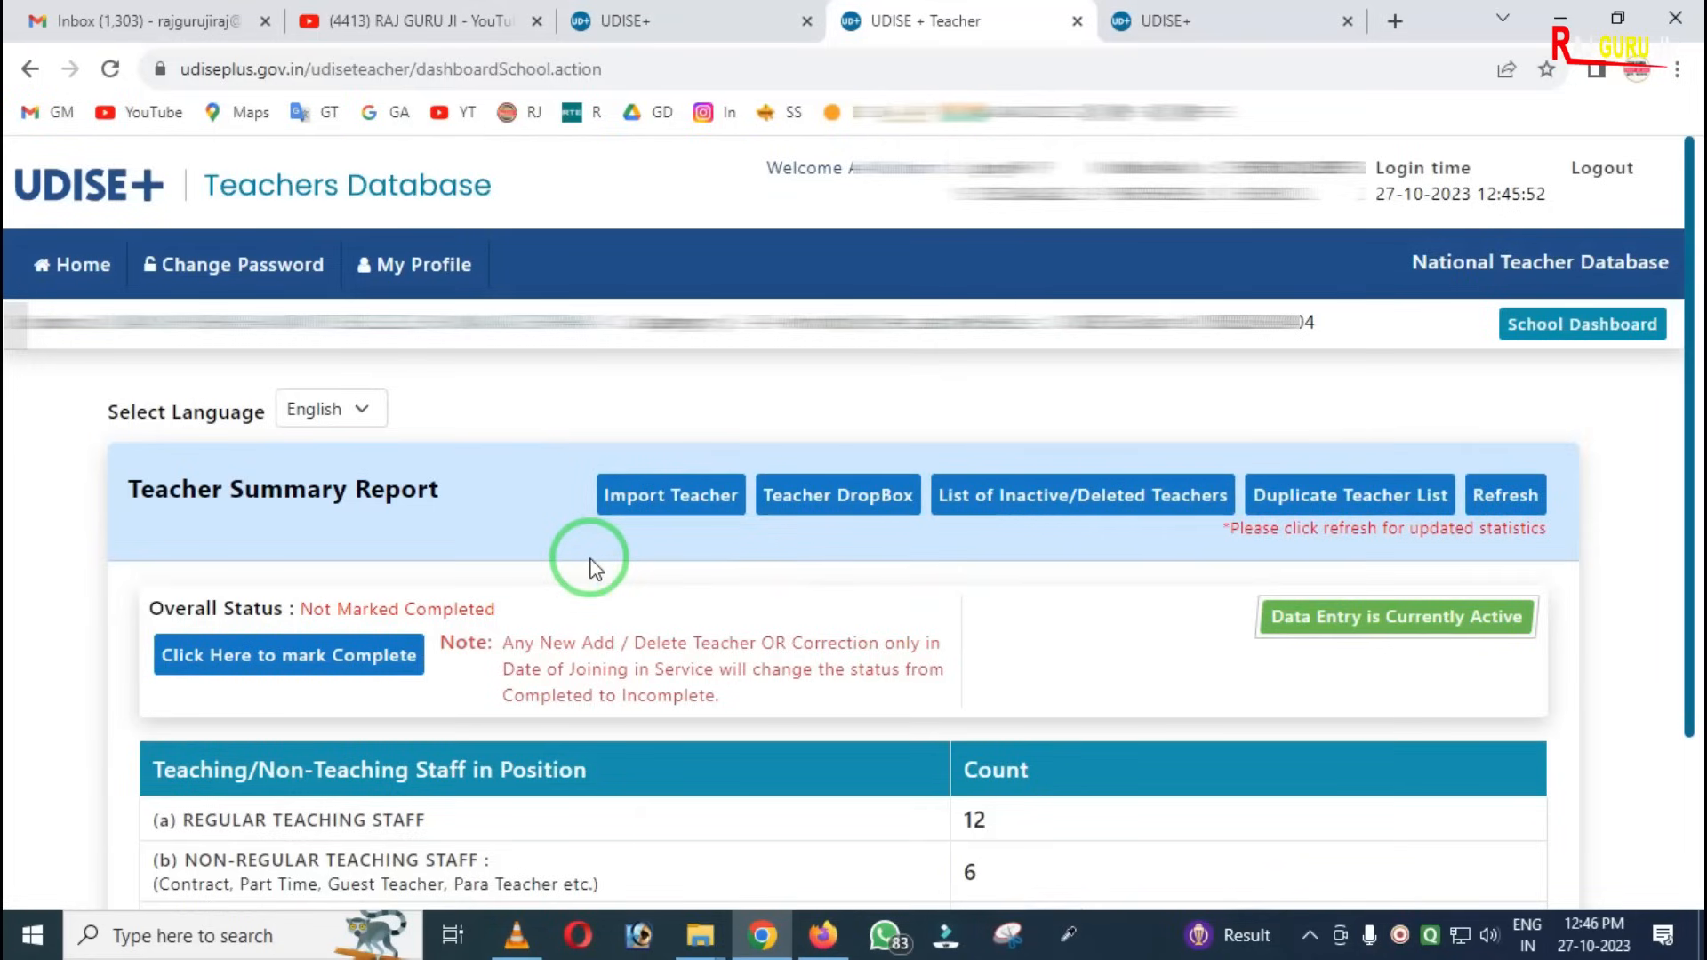
scroll(594, 569, down, 3)
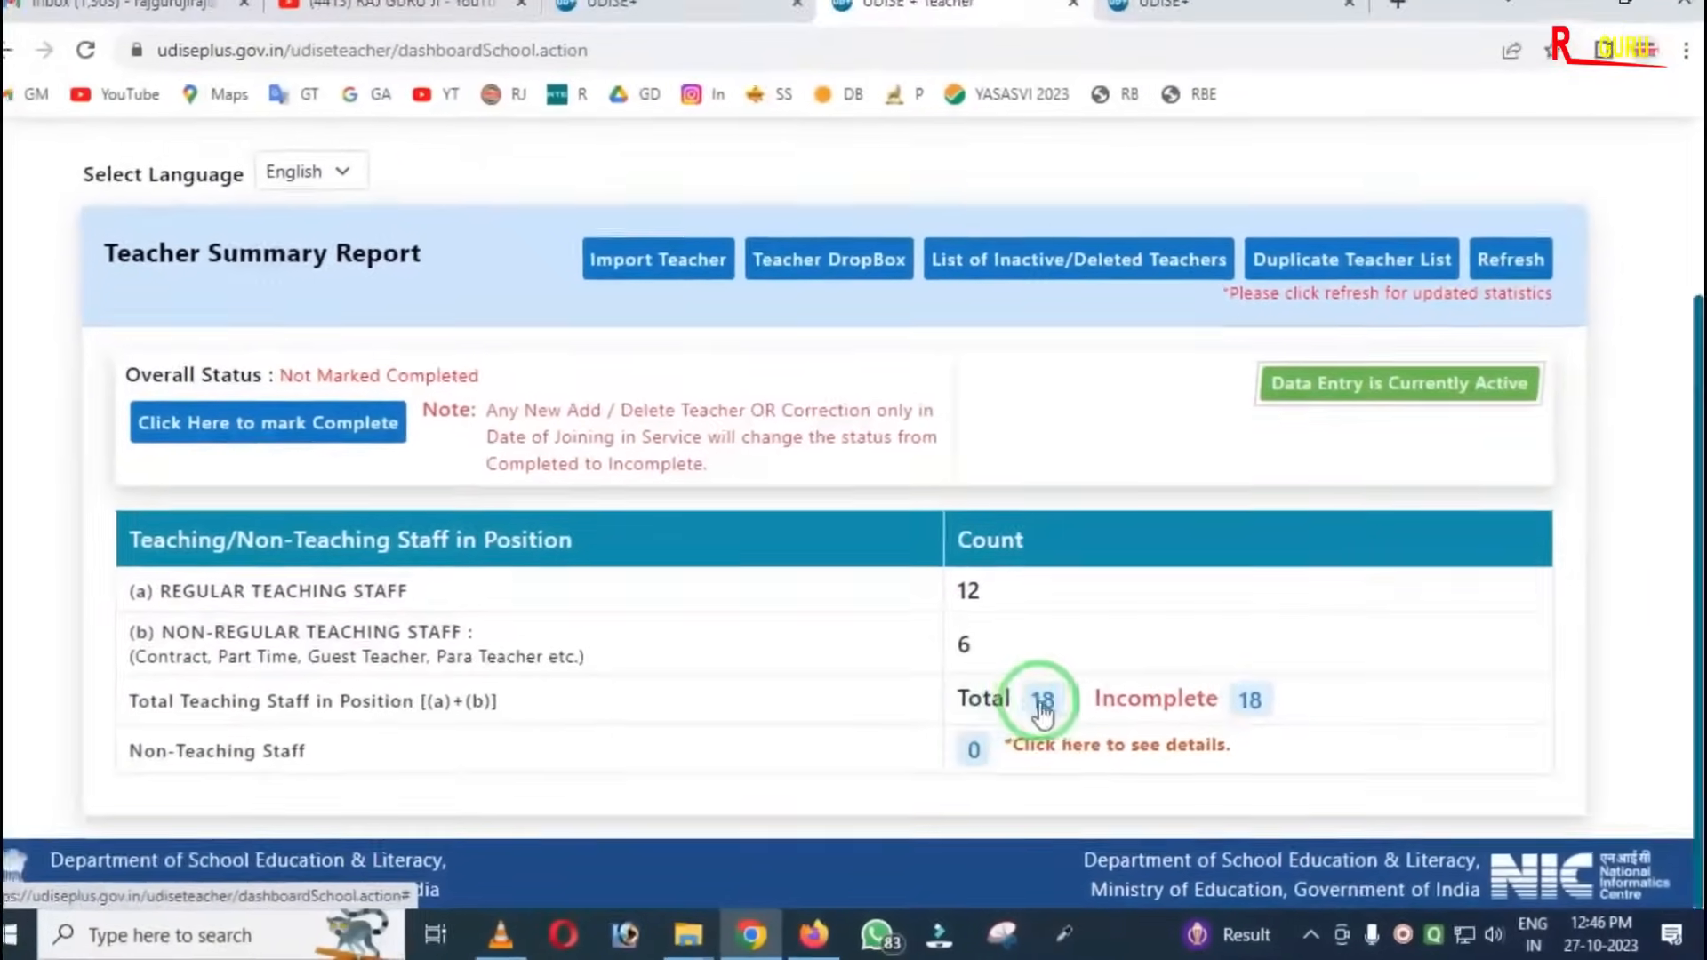
click(1058, 705)
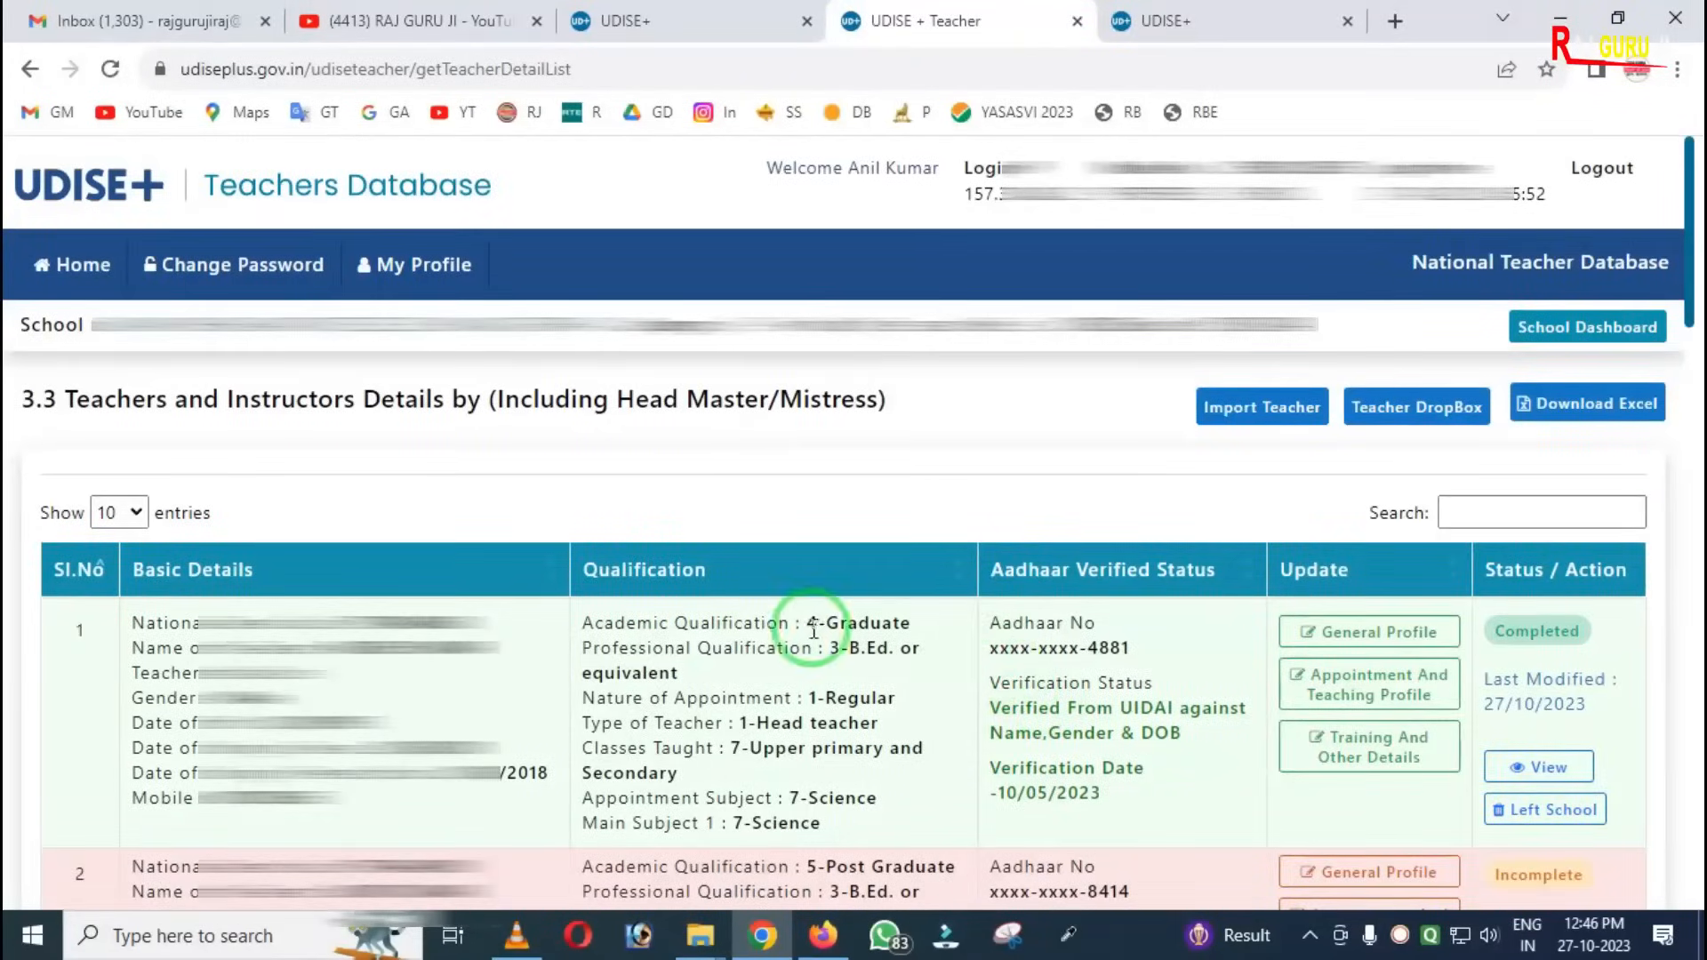
- Look through the teachers and instructors list, checking each record's Aadhaar verification, completion status and the entries-per-page options
scroll(661, 601, down, 2)
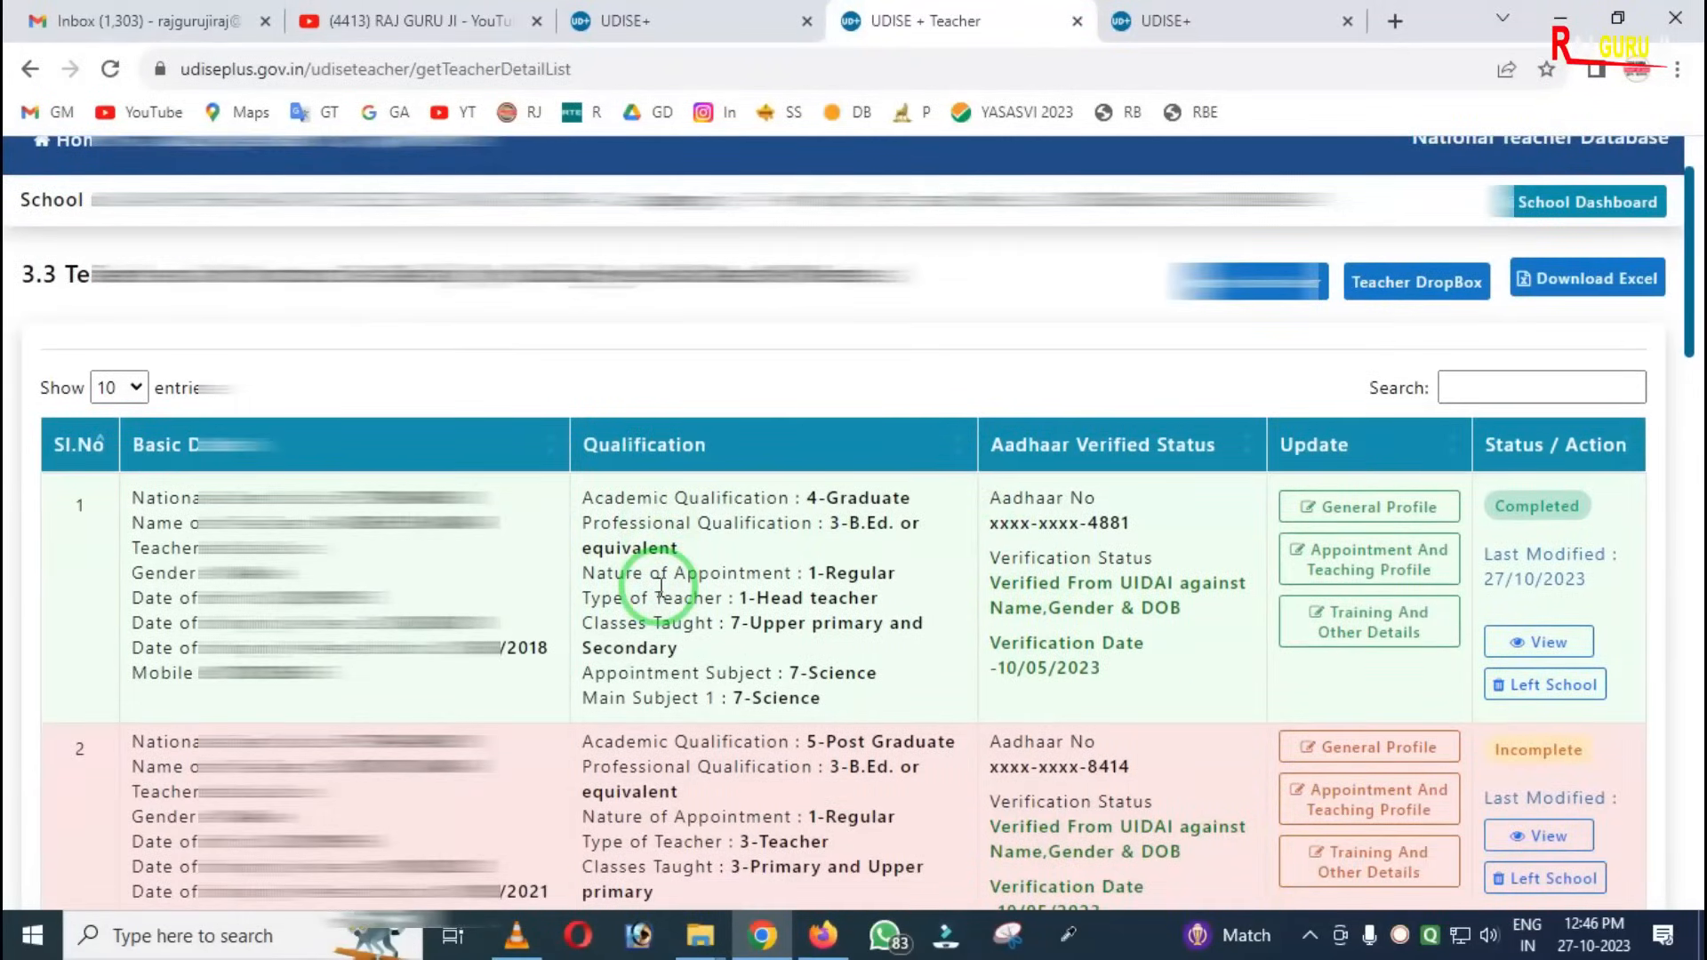
scroll(661, 588, down, 4)
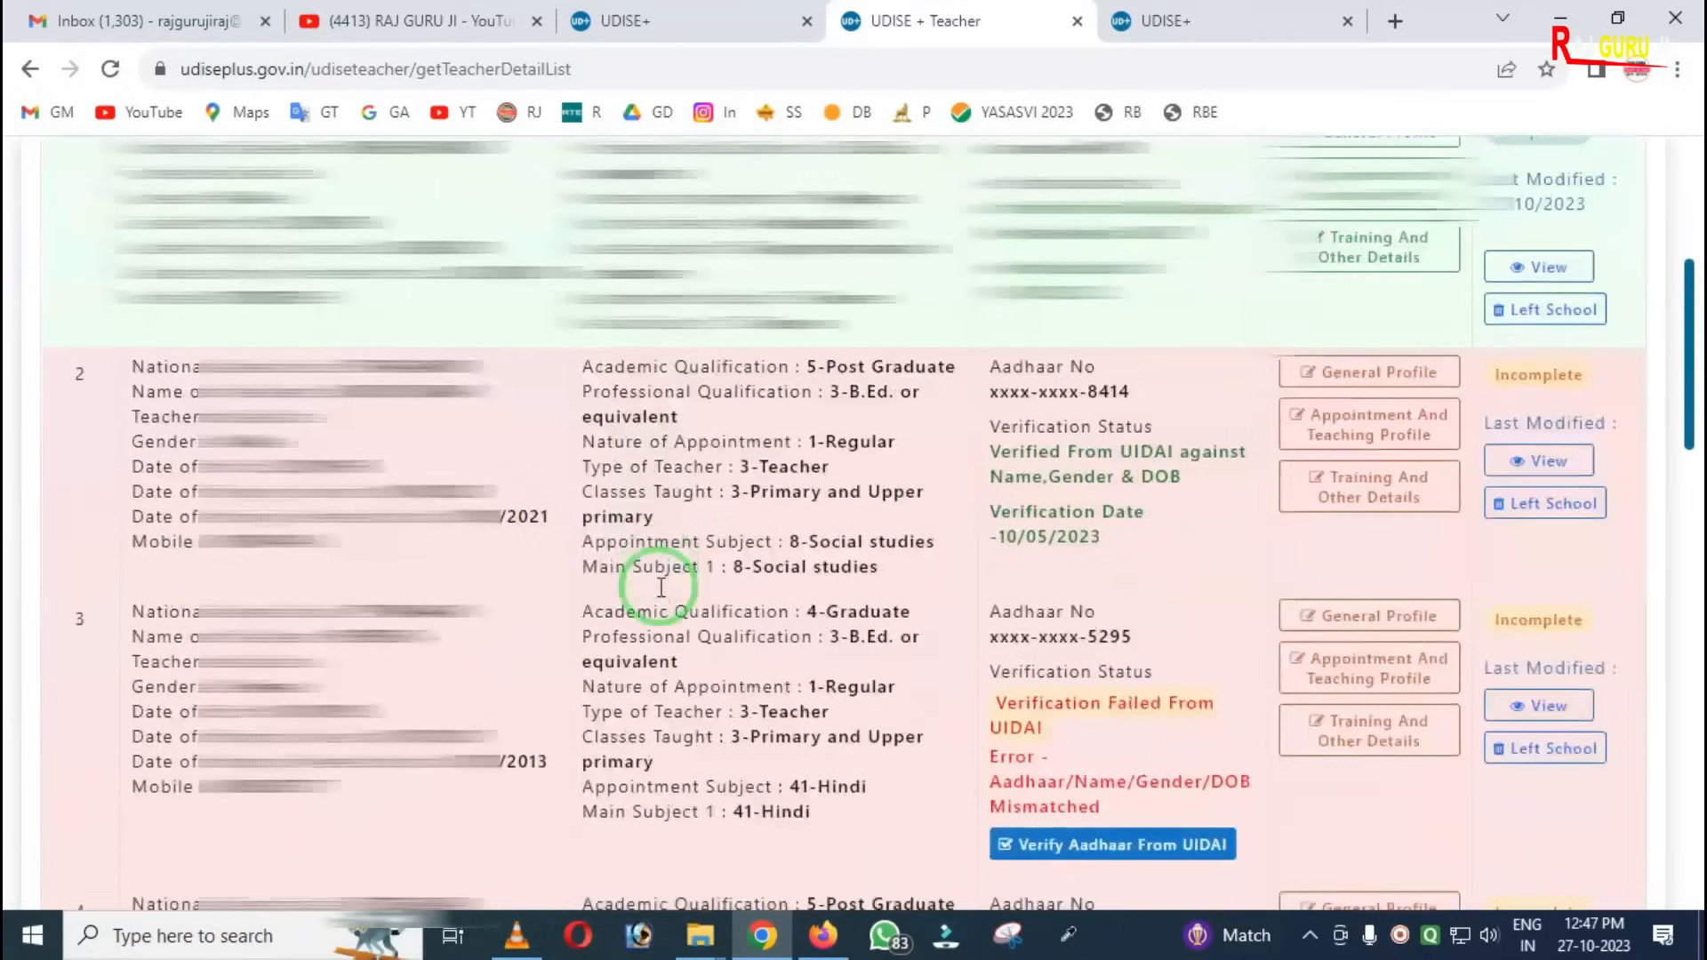
scroll(659, 587, down, 16)
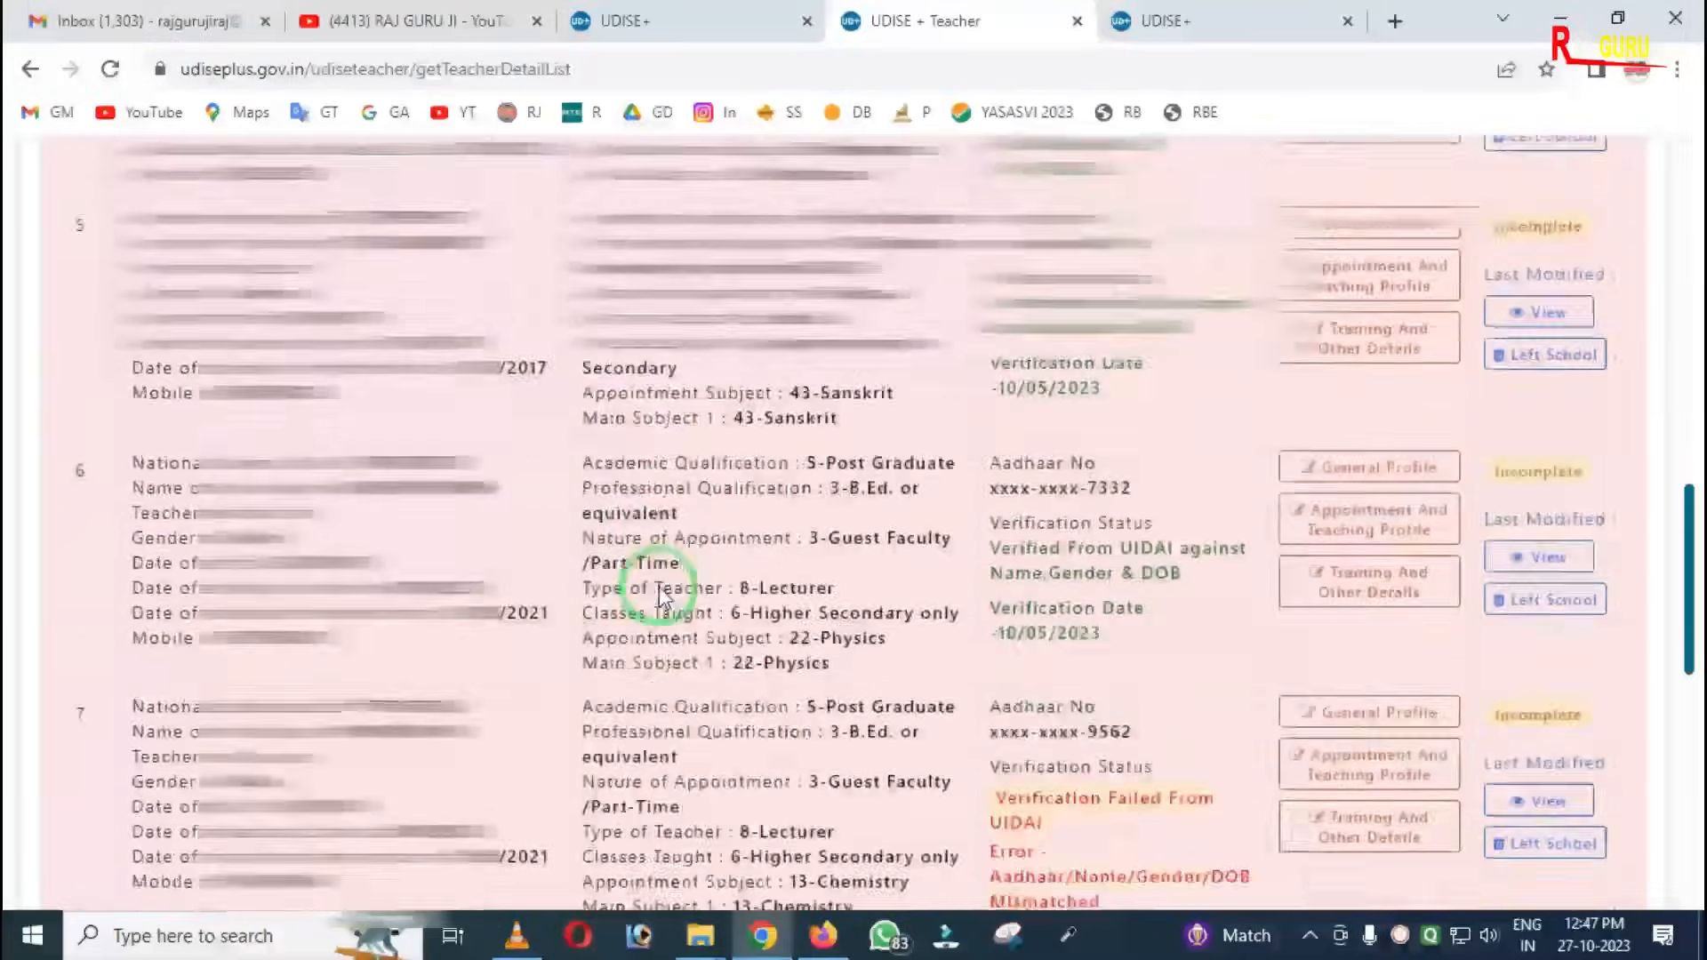
scroll(660, 594, down, 4)
scroll(659, 591, up, 20)
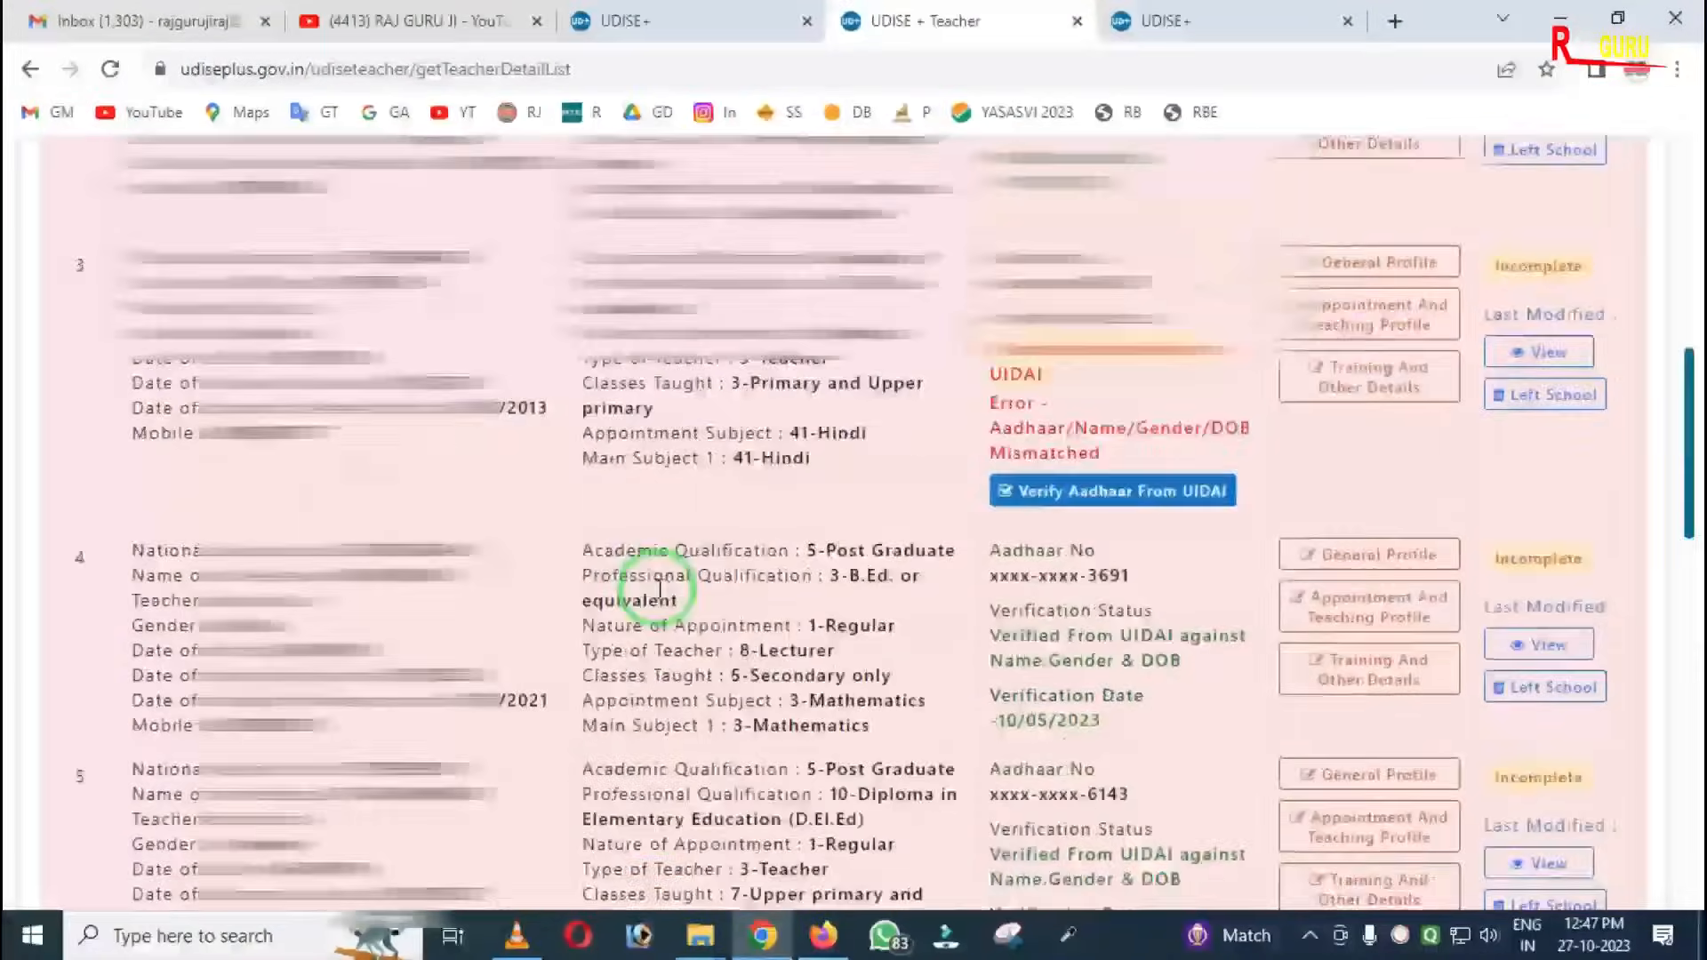
scroll(658, 591, up, 3)
scroll(655, 533, down, 5)
scroll(533, 560, up, 4)
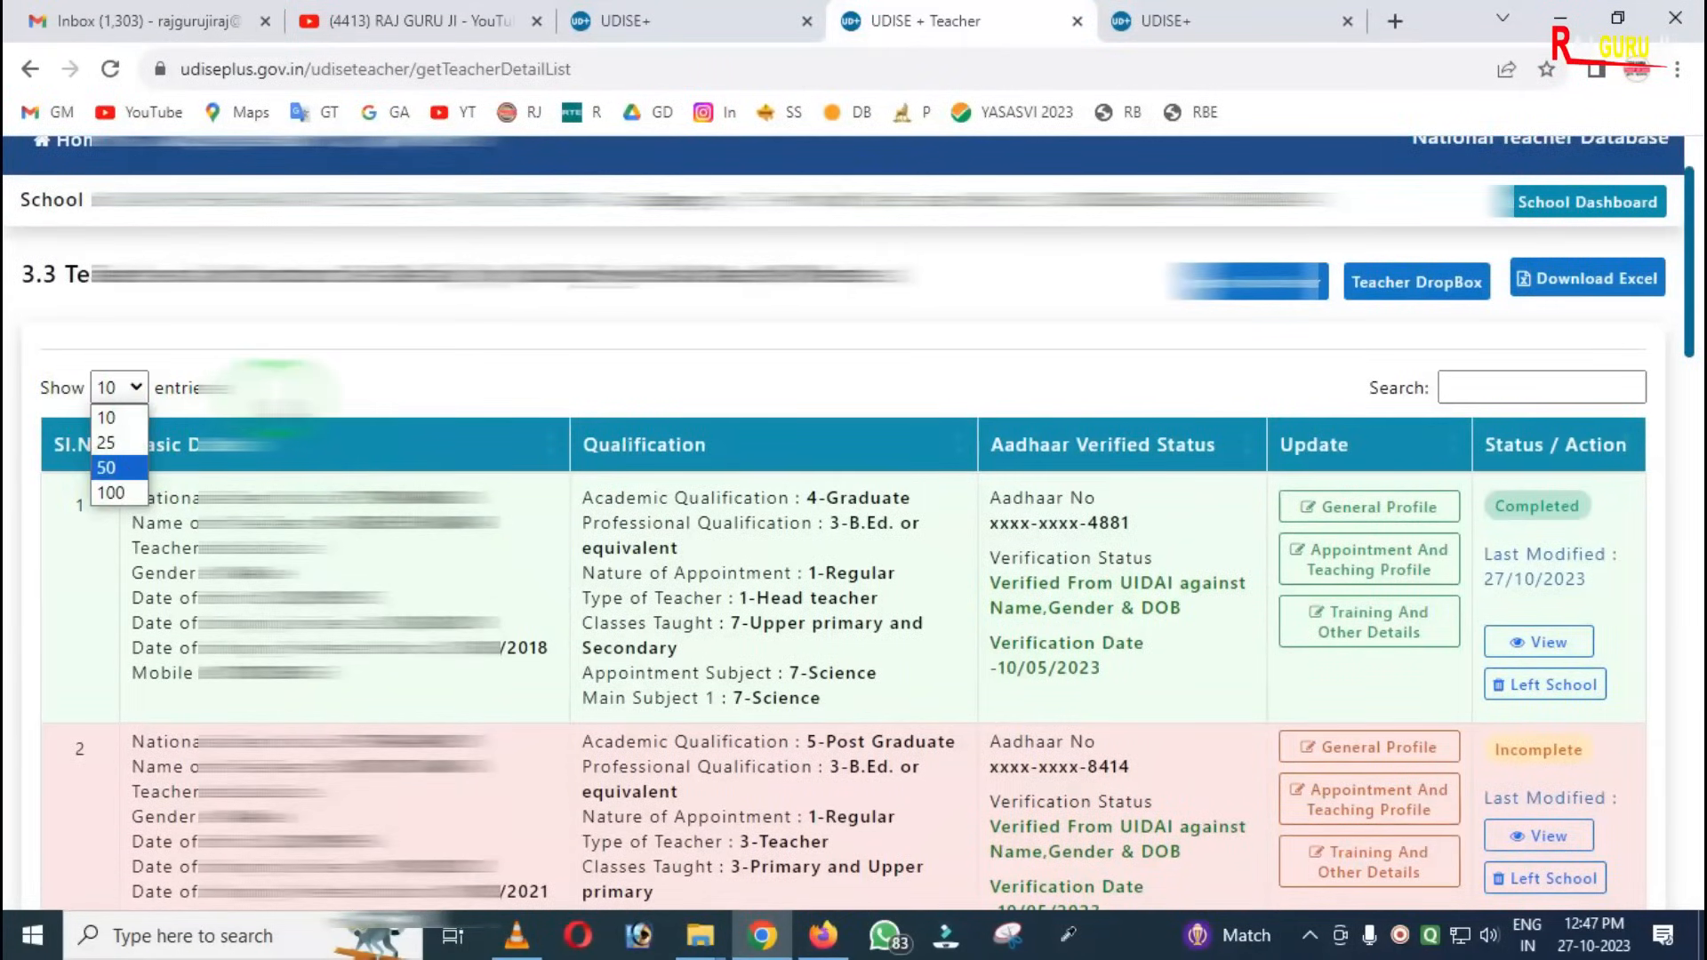
click(238, 391)
scroll(327, 418, down, 1)
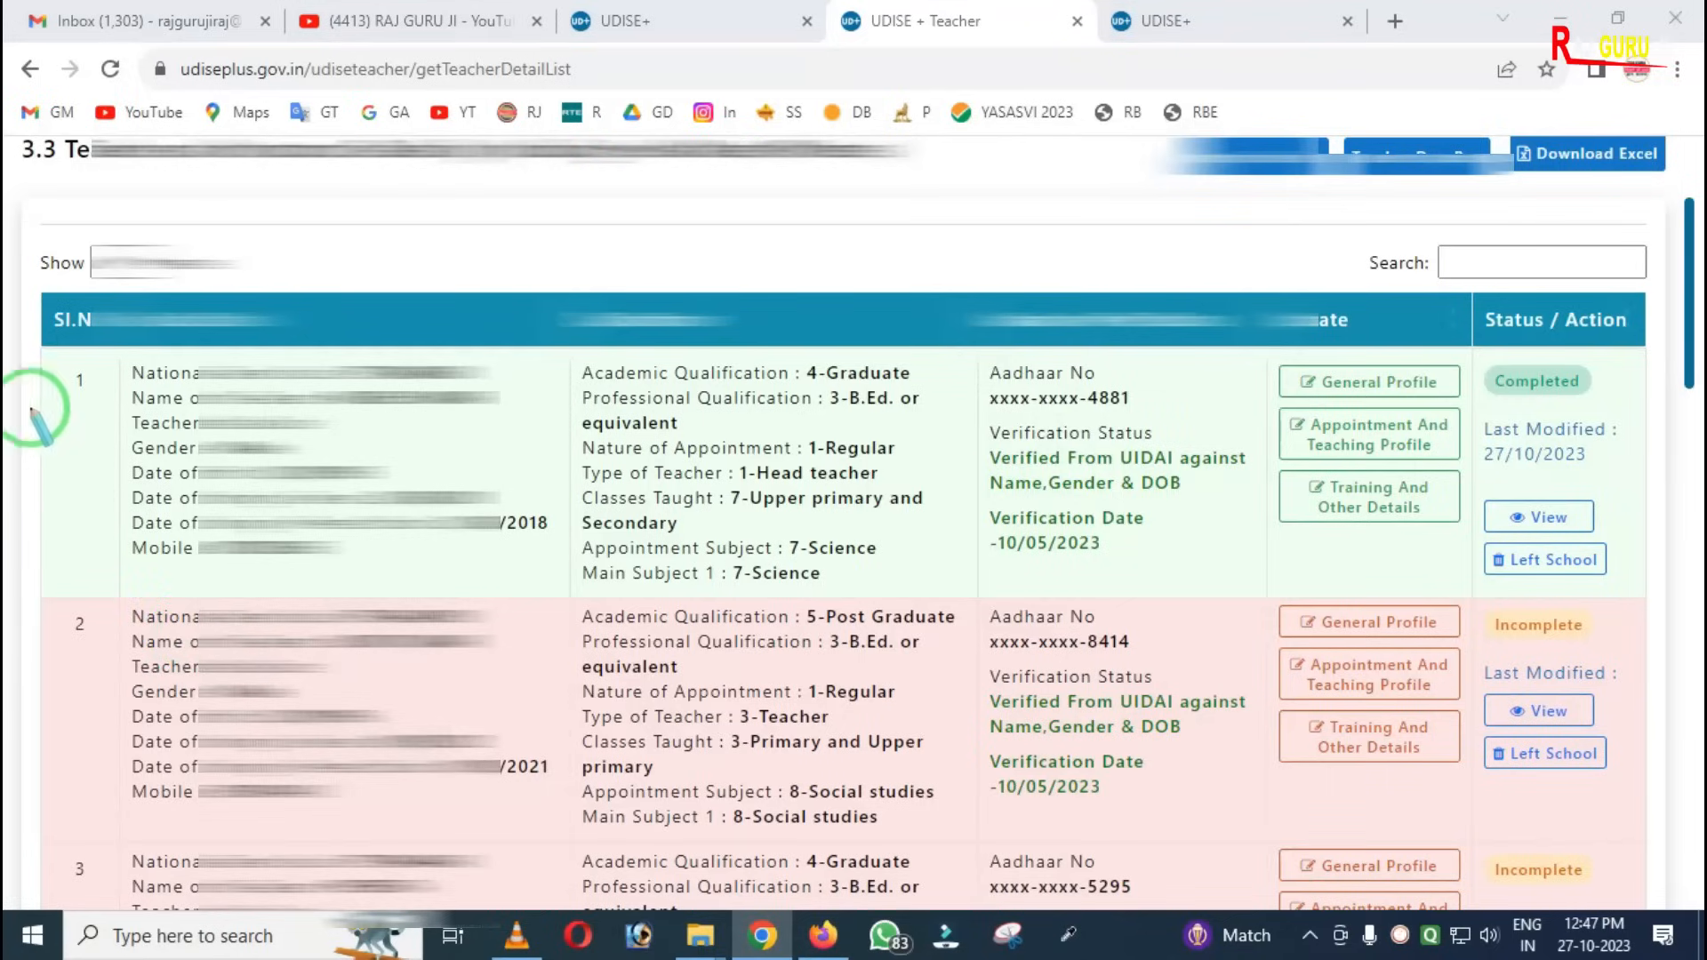
- Compare the status and row colour of the first teacher's record with those of the second teacher's record
mouse_move(25, 346)
mouse_down()
mouse_move(258, 511)
mouse_move(1147, 585)
mouse_move(1696, 579)
mouse_up()
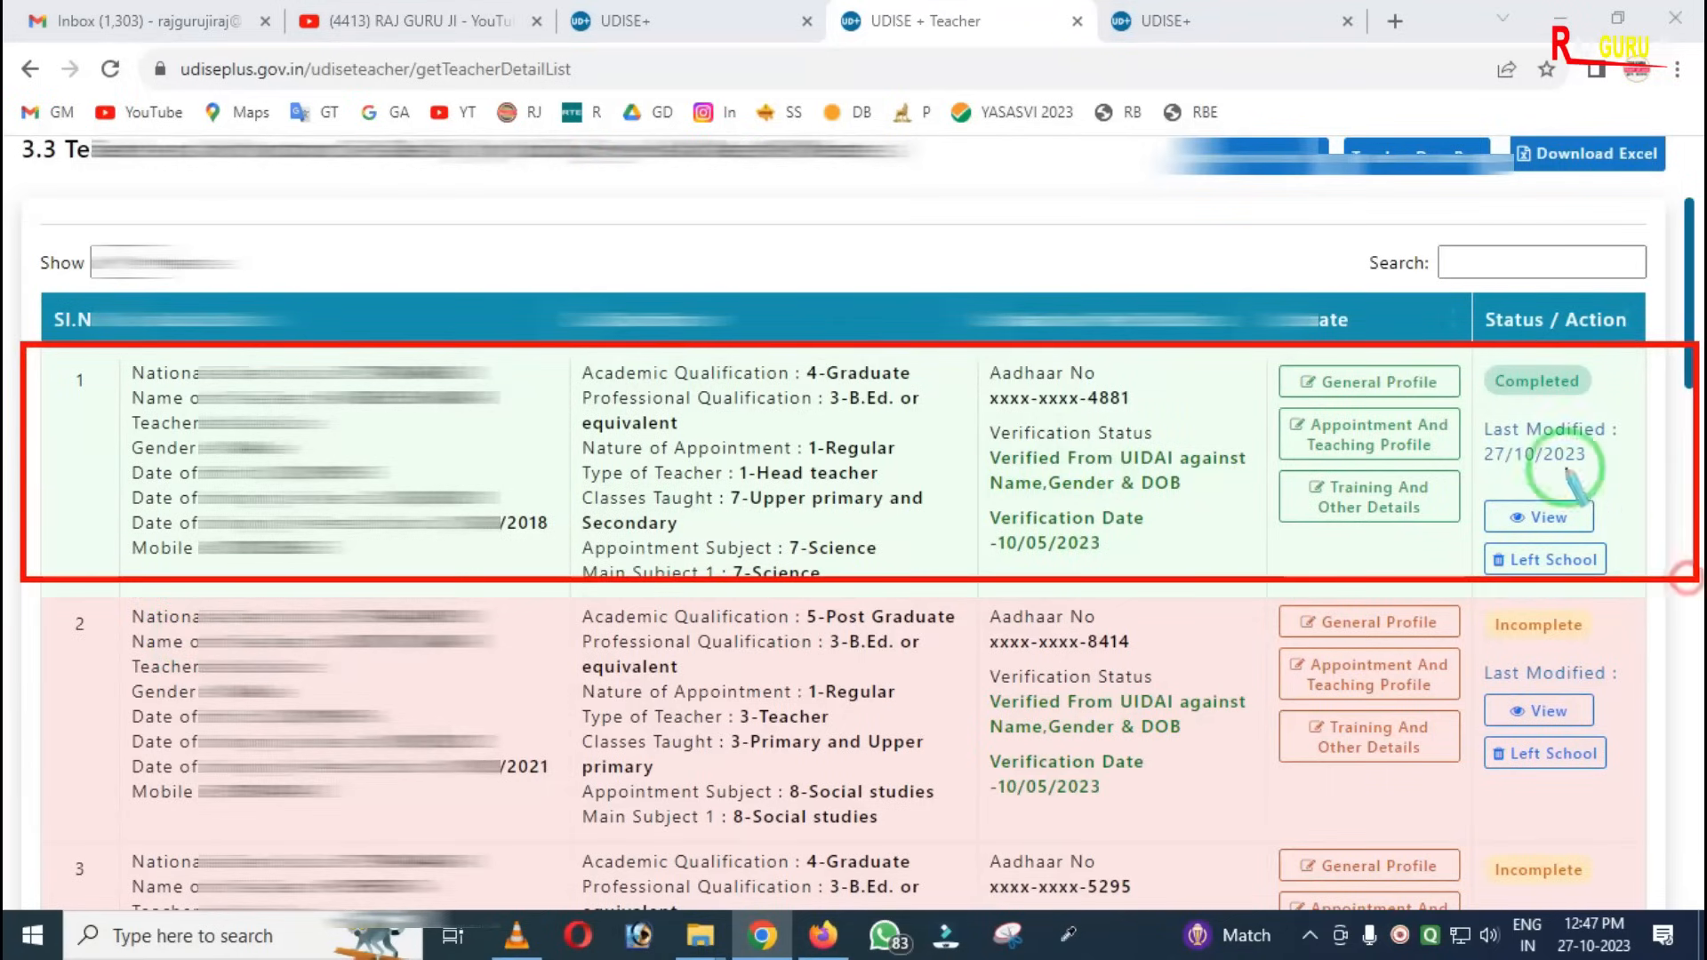
drag(1477, 354, 1604, 405)
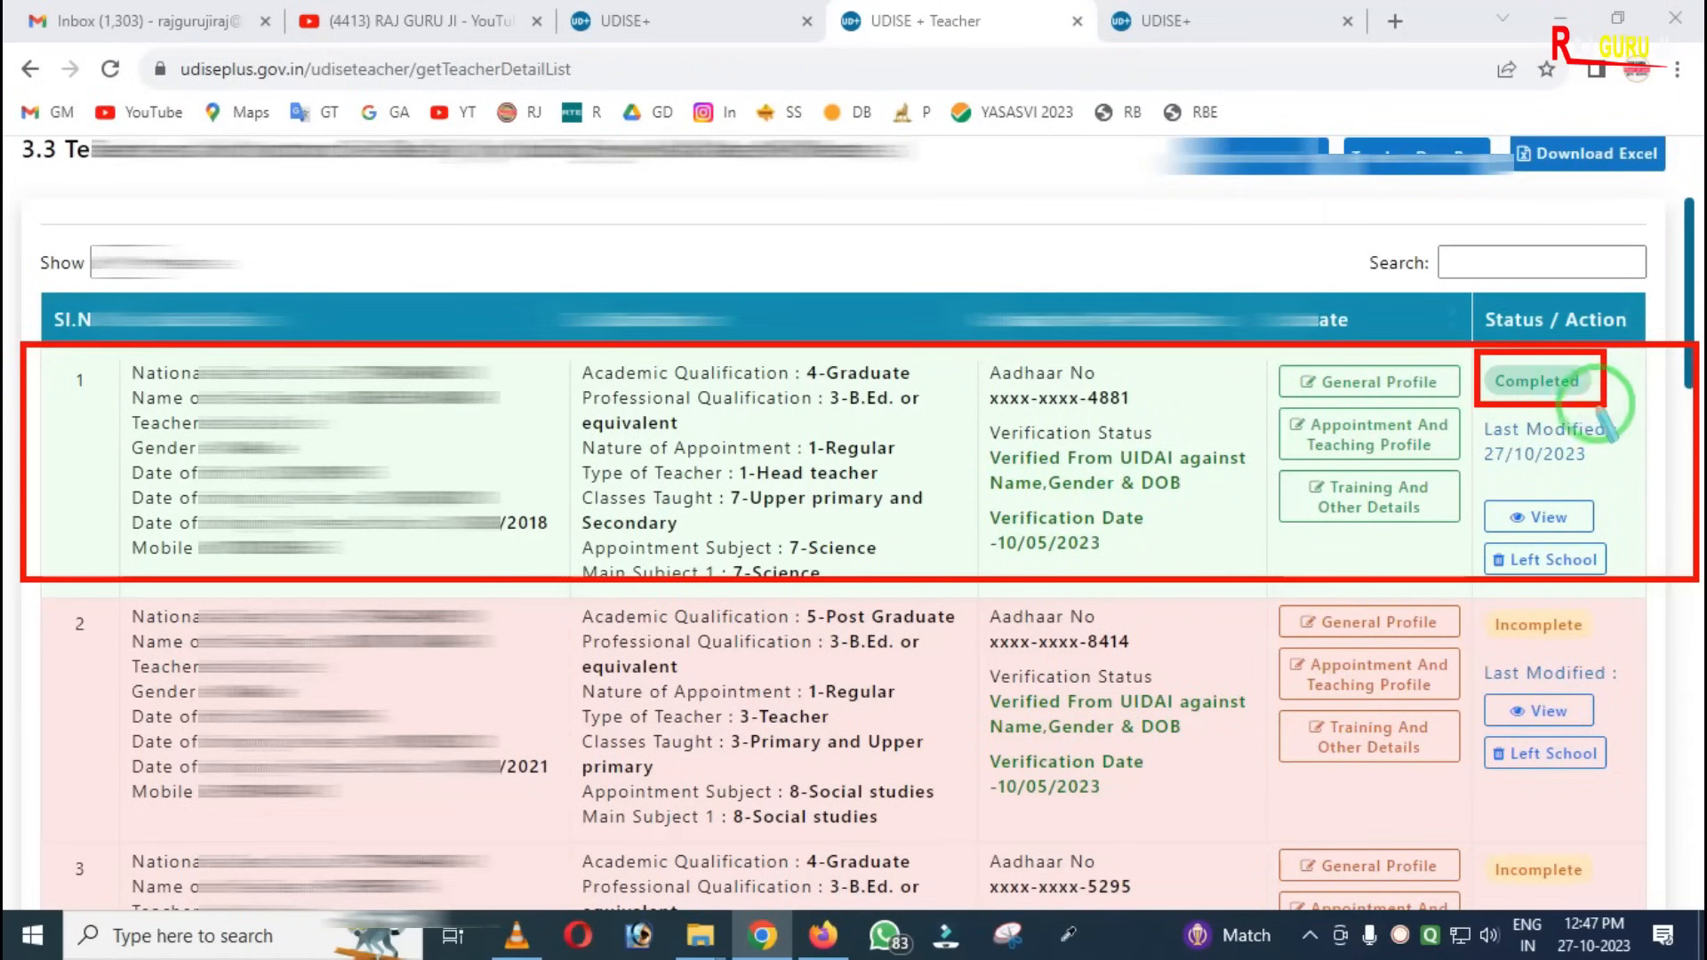
key(e)
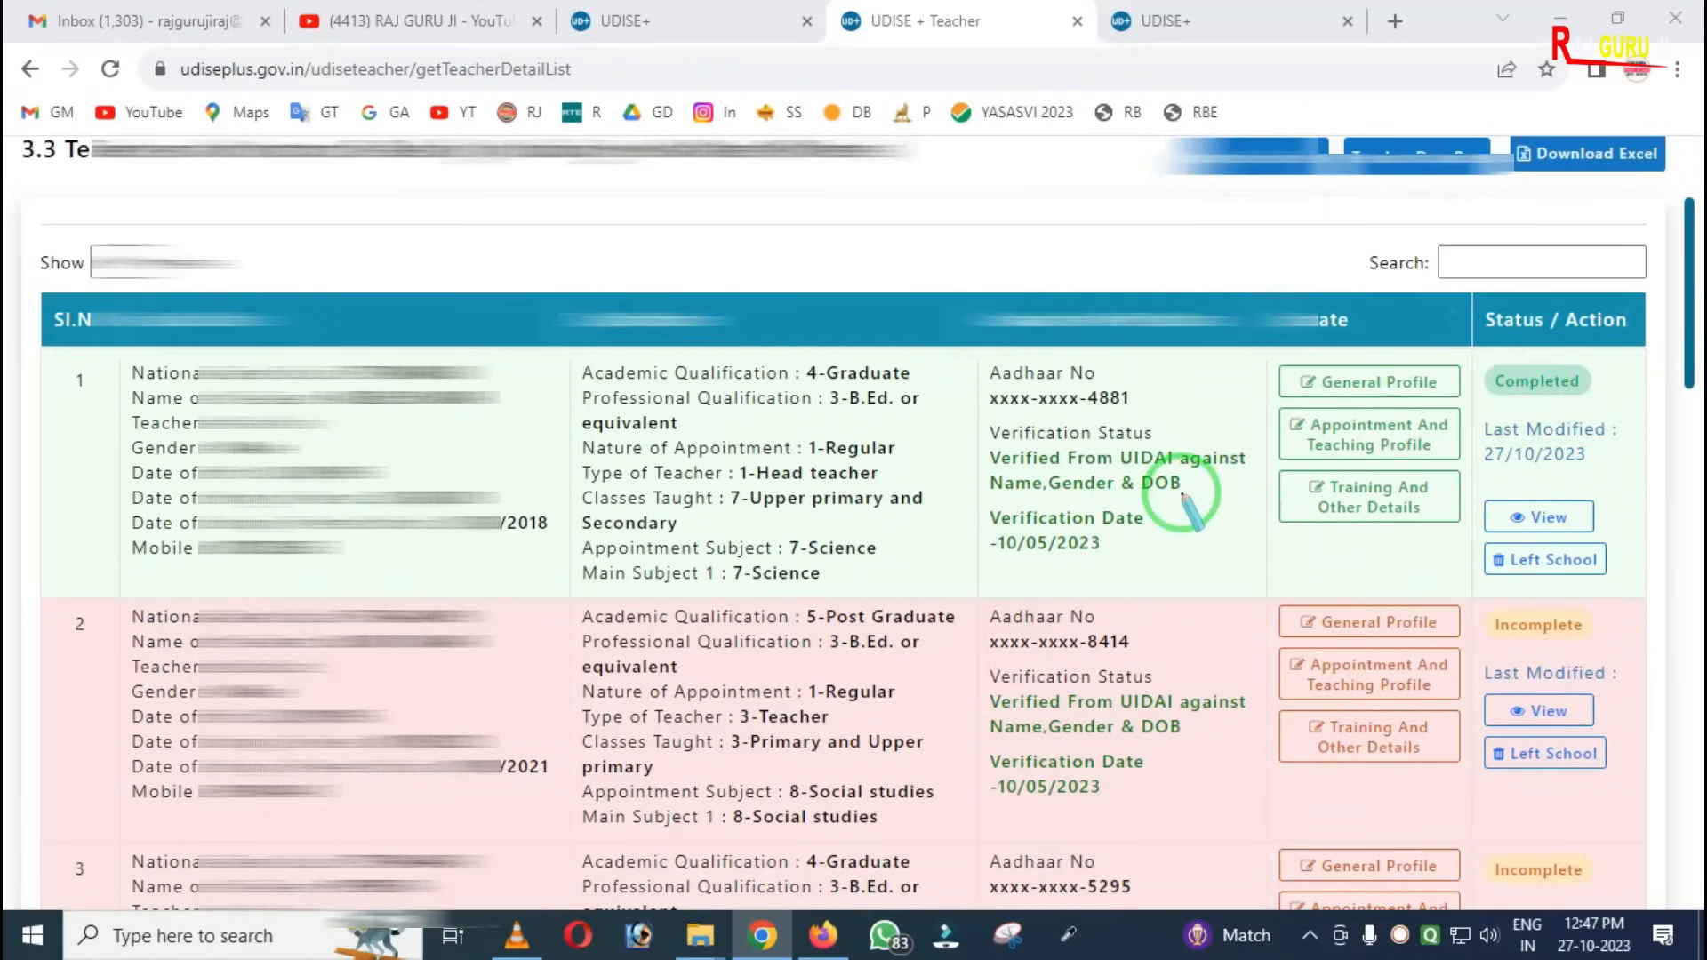
scroll(1251, 533, down, 4)
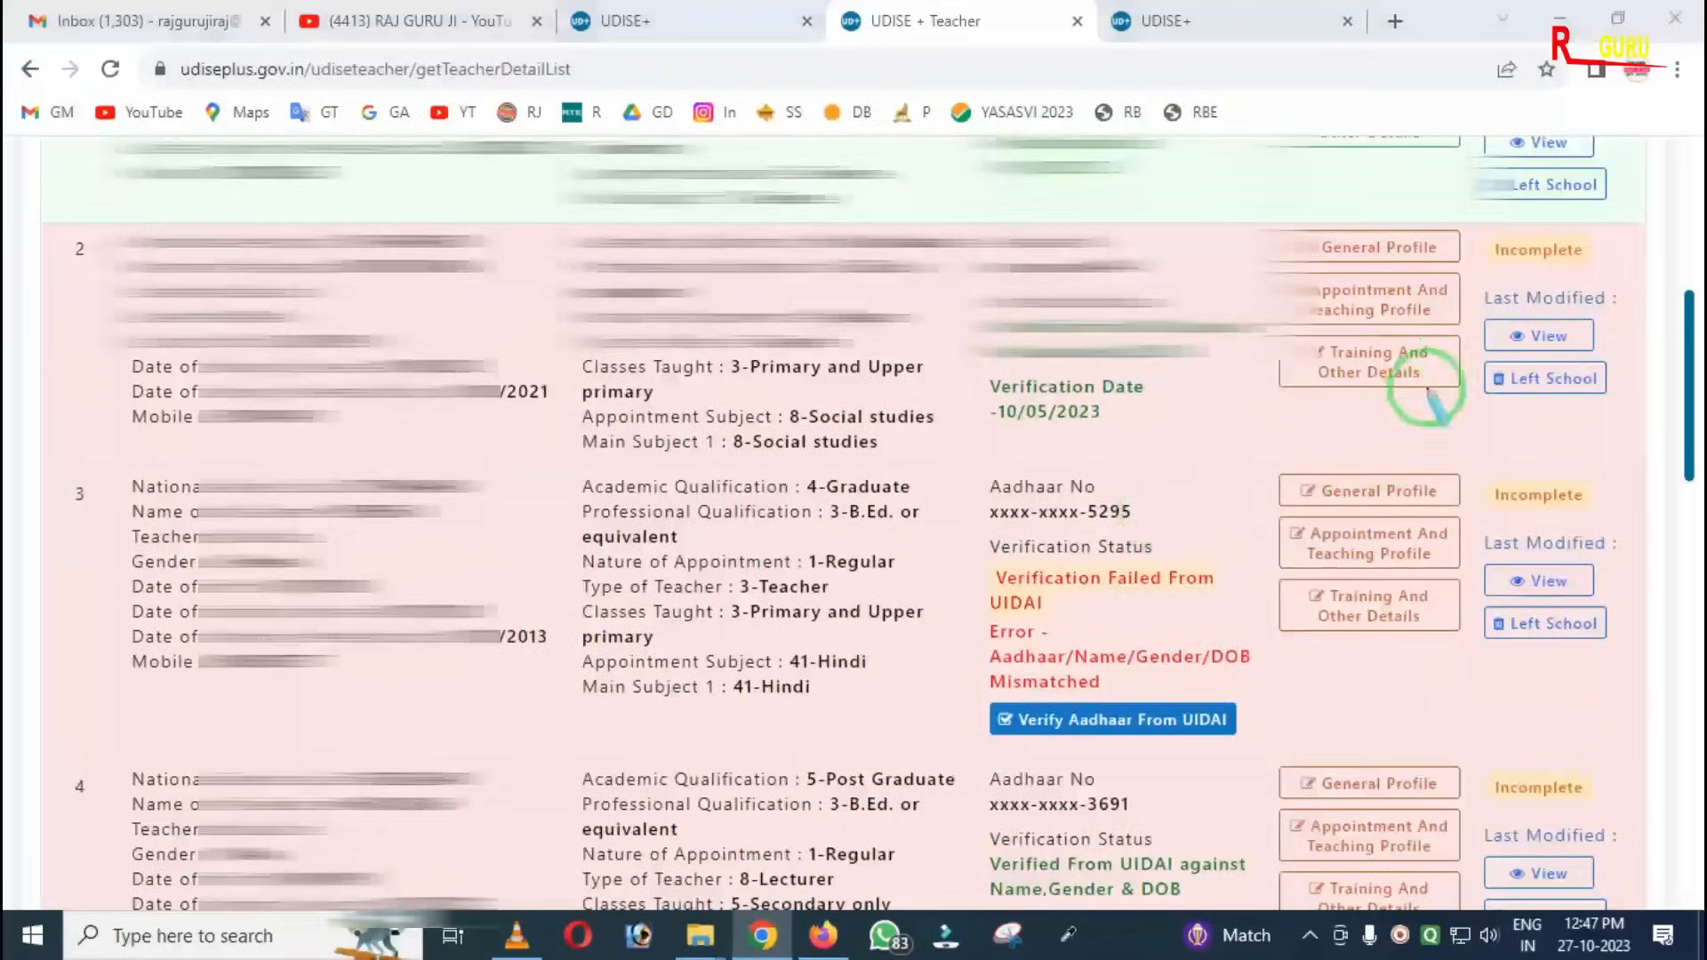
mouse_move(1482, 229)
mouse_down()
mouse_move(1503, 255)
mouse_move(1594, 275)
mouse_up()
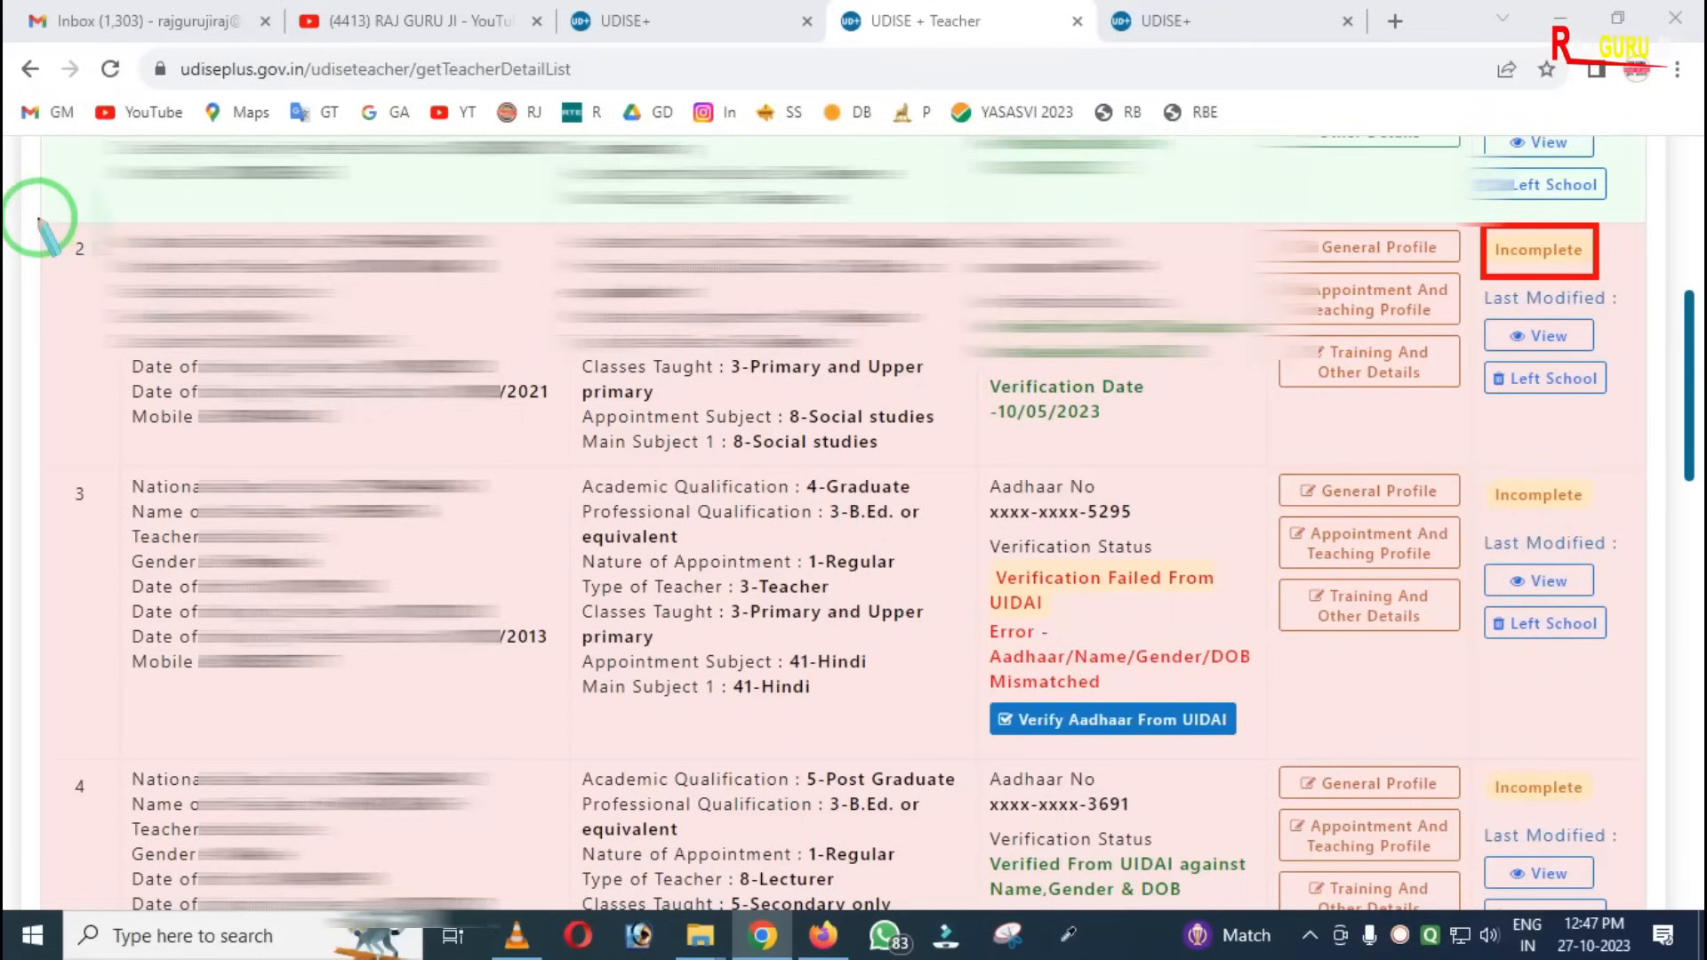
mouse_move(36, 216)
mouse_down()
mouse_move(407, 441)
mouse_move(1630, 458)
mouse_up()
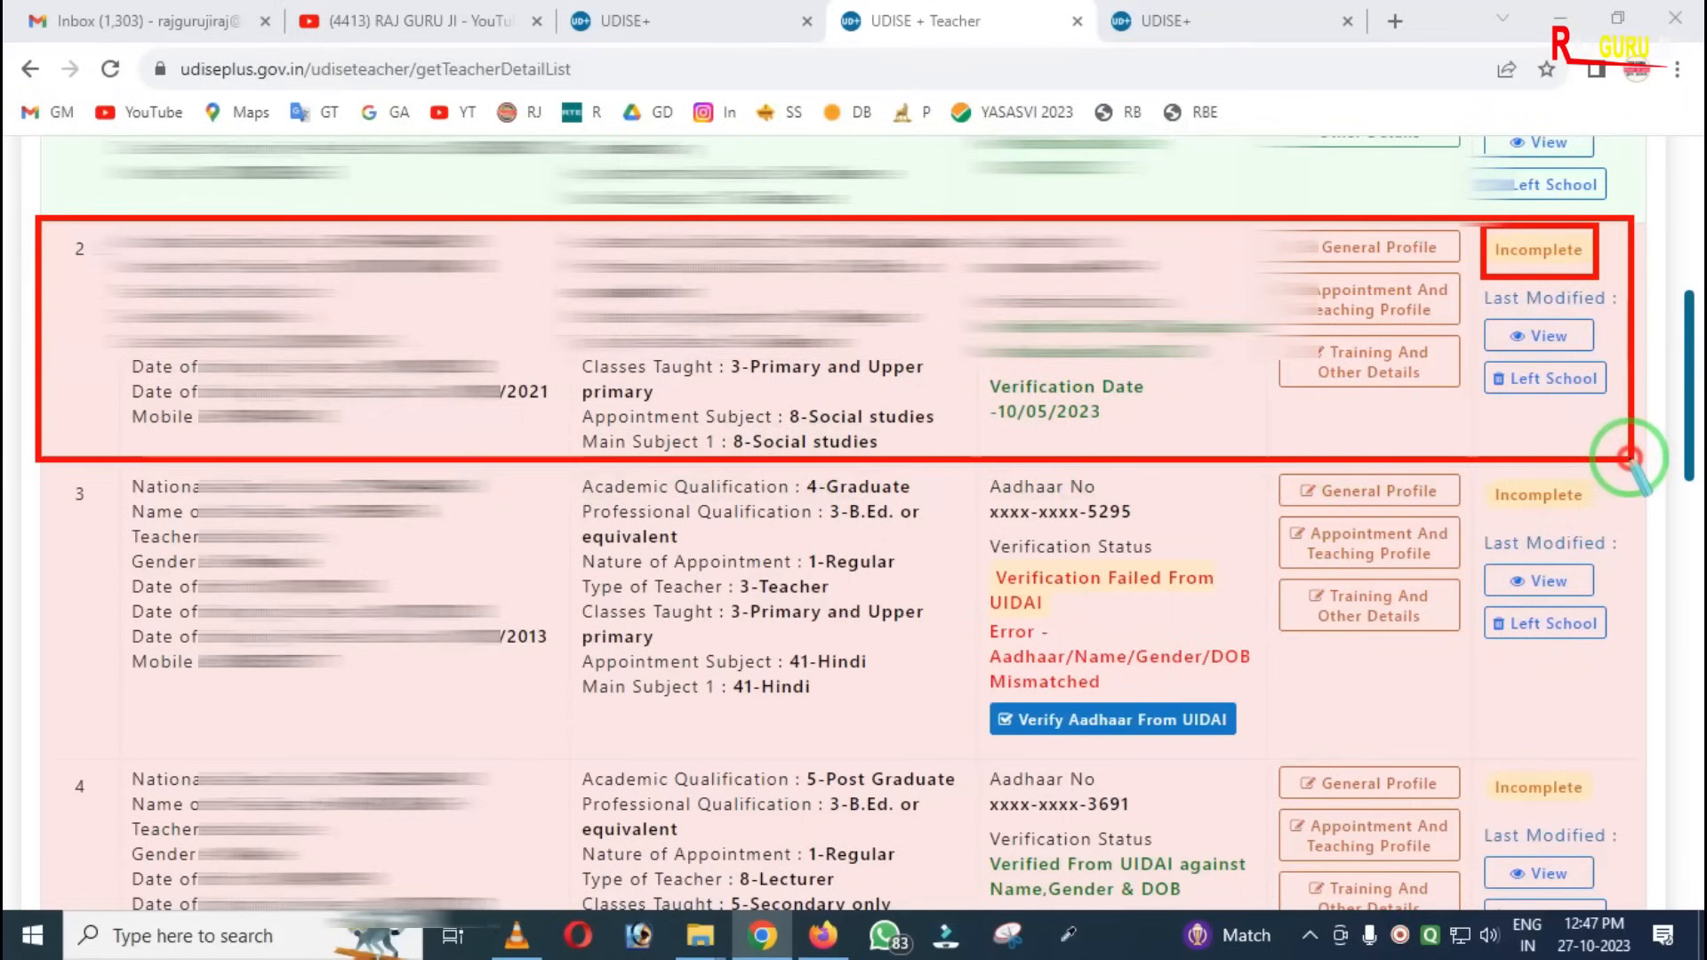
key(Escape)
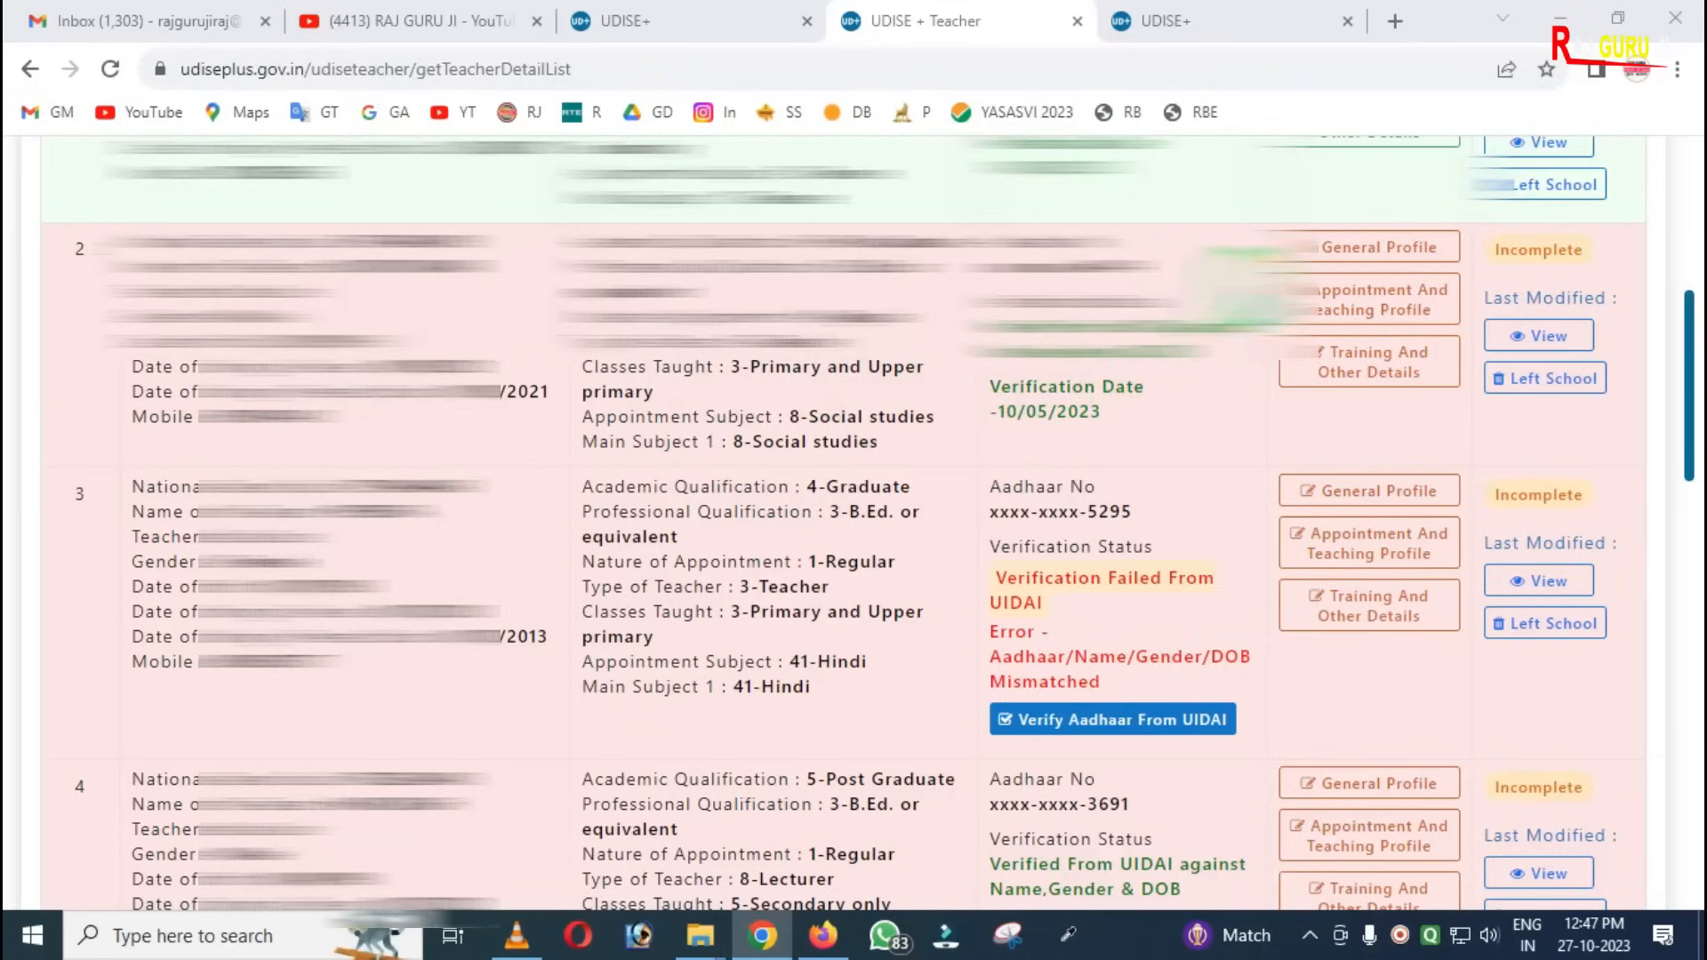
- Open the General Profile of the second teacher in the list for editing
mouse_move(1256, 215)
mouse_down()
mouse_move(1391, 420)
mouse_move(1501, 423)
mouse_up()
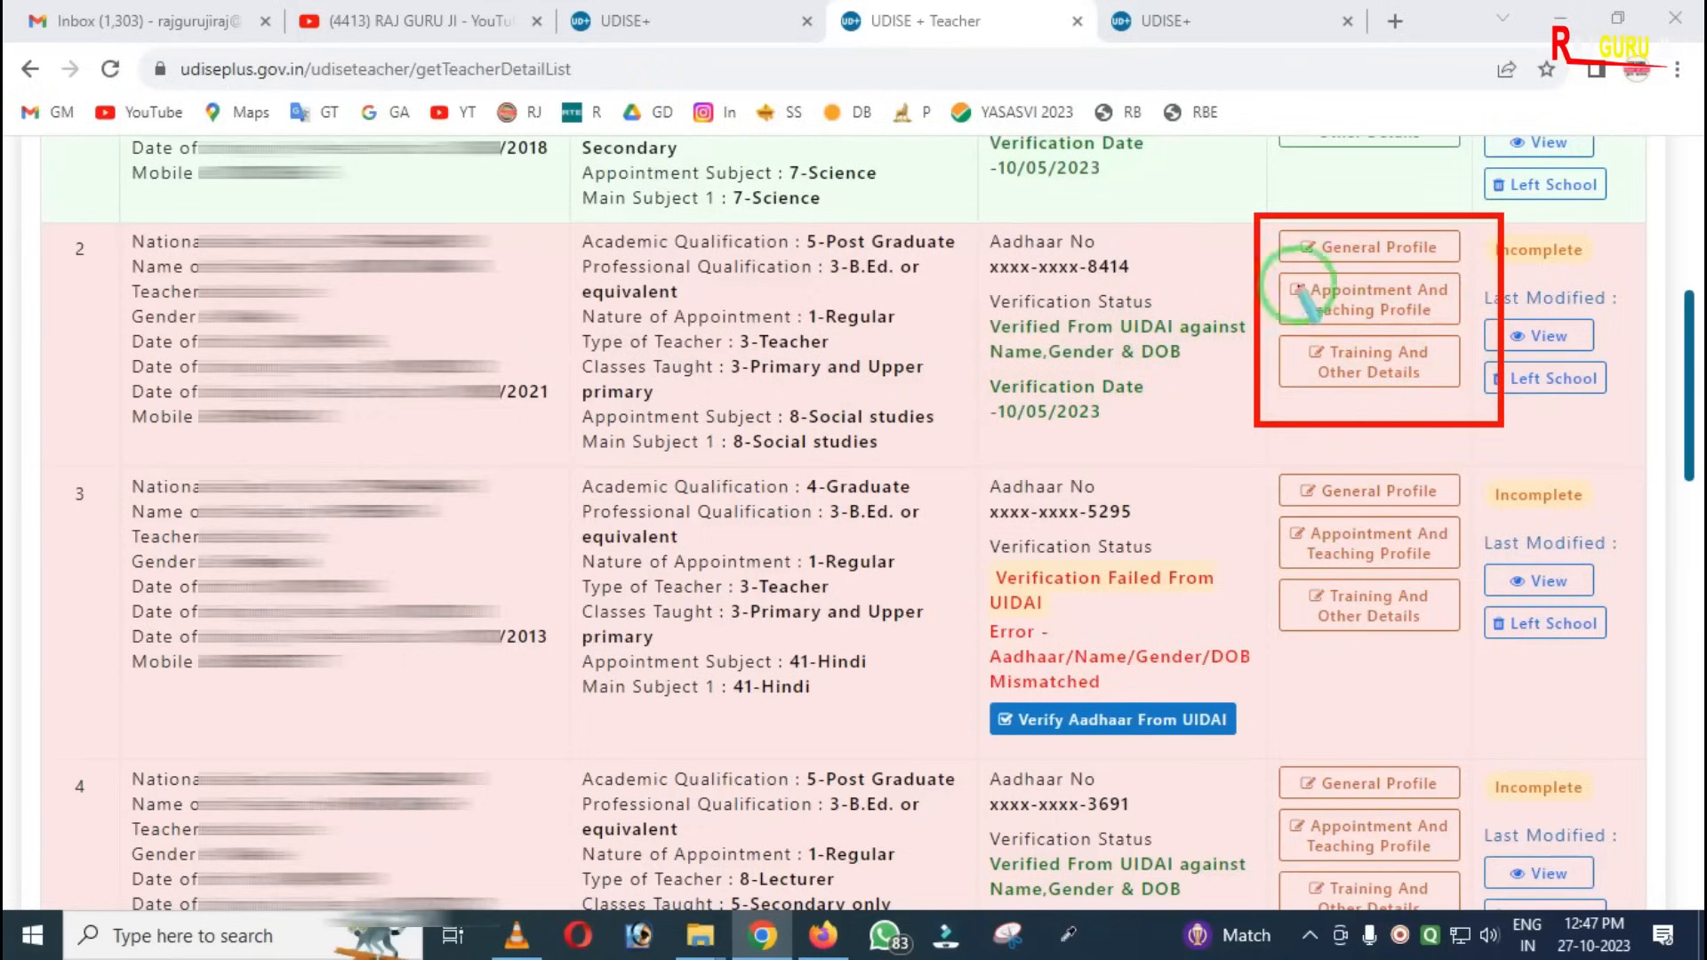
click(1315, 393)
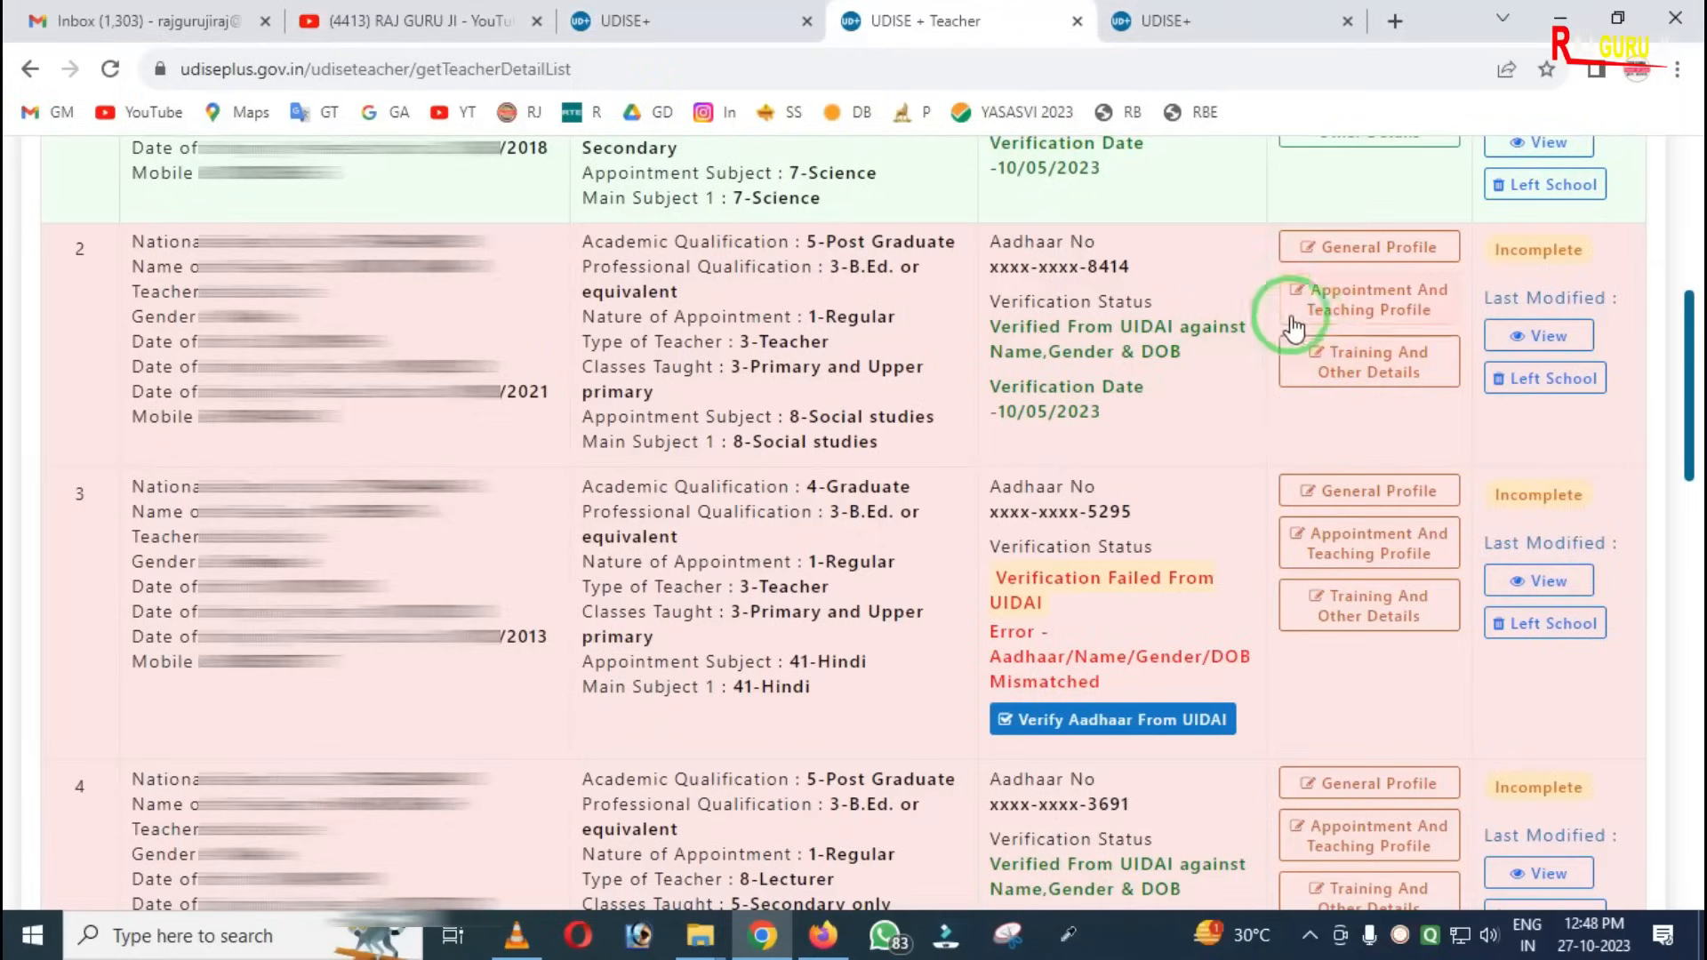
click(1336, 258)
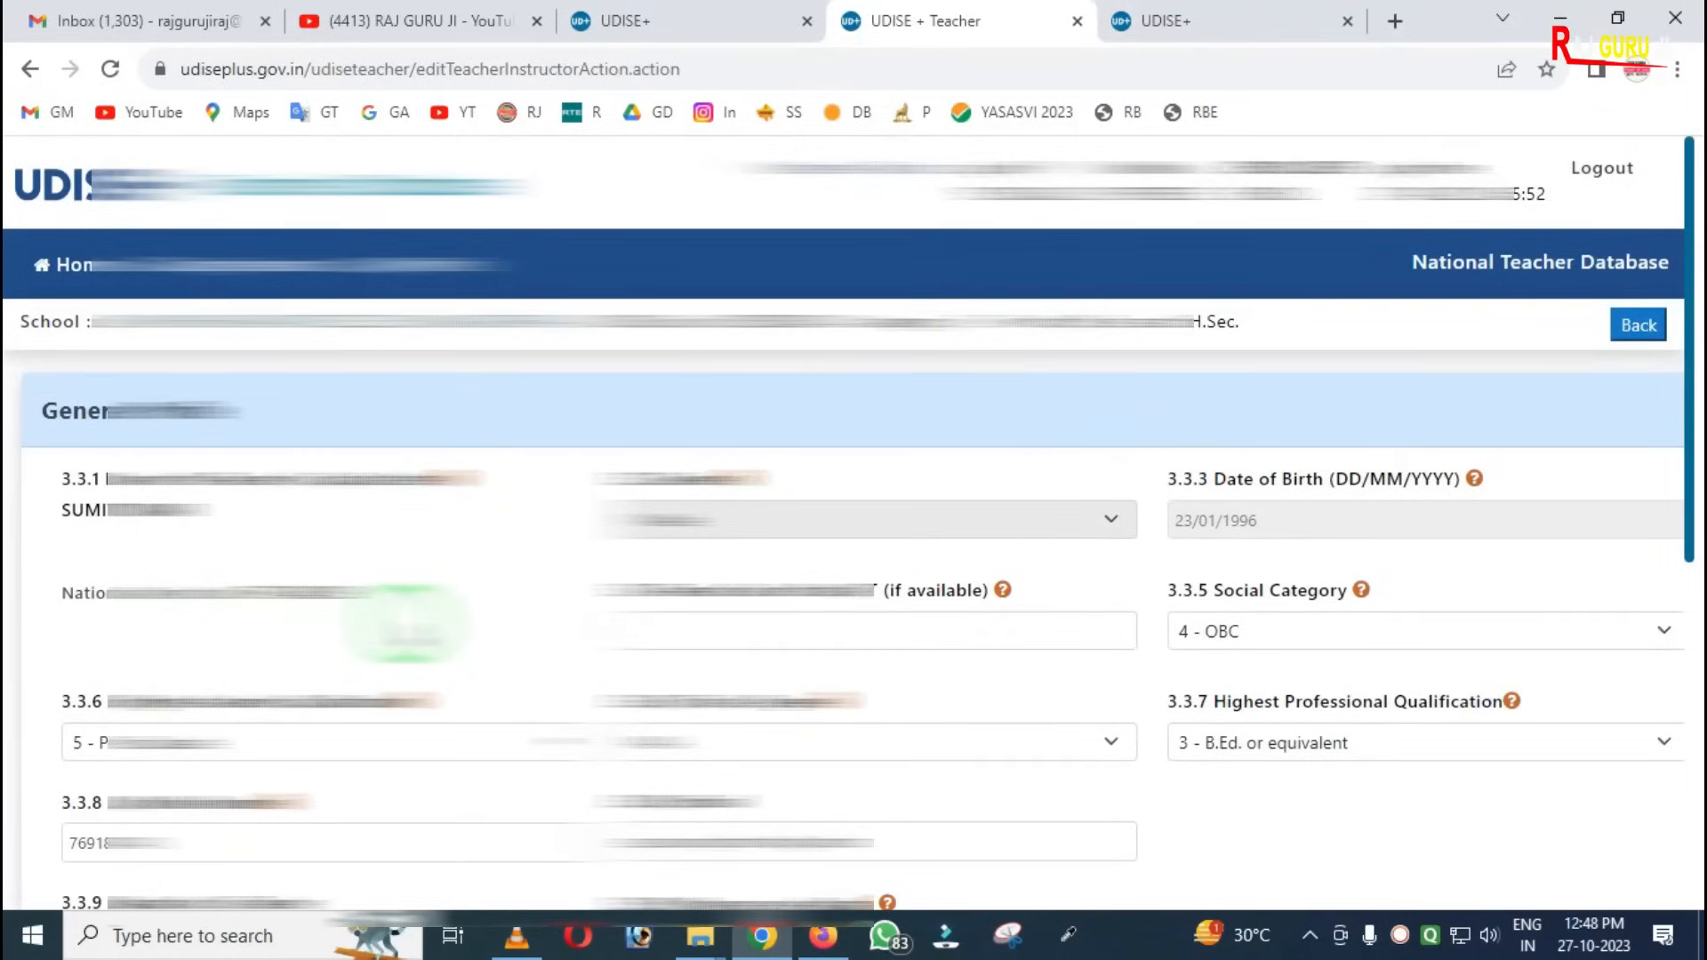
- Review the second teacher's General Profile details and update them with the existing values
scroll(584, 613, down, 3)
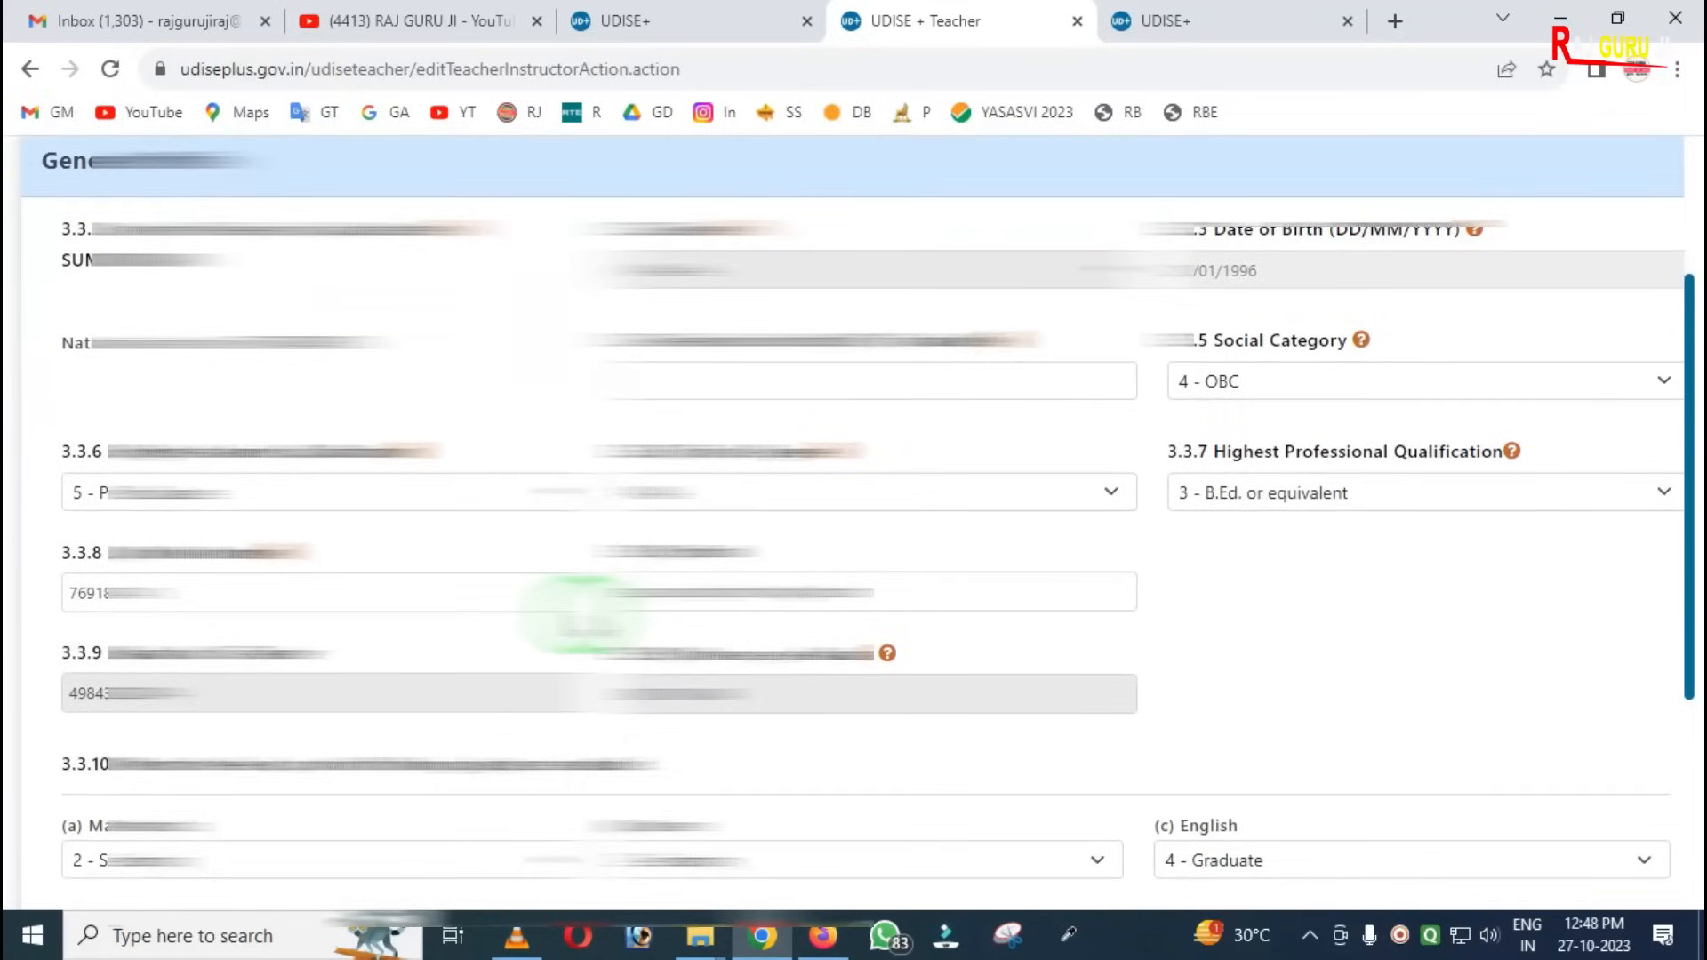
scroll(584, 613, down, 2)
scroll(584, 613, down, 3)
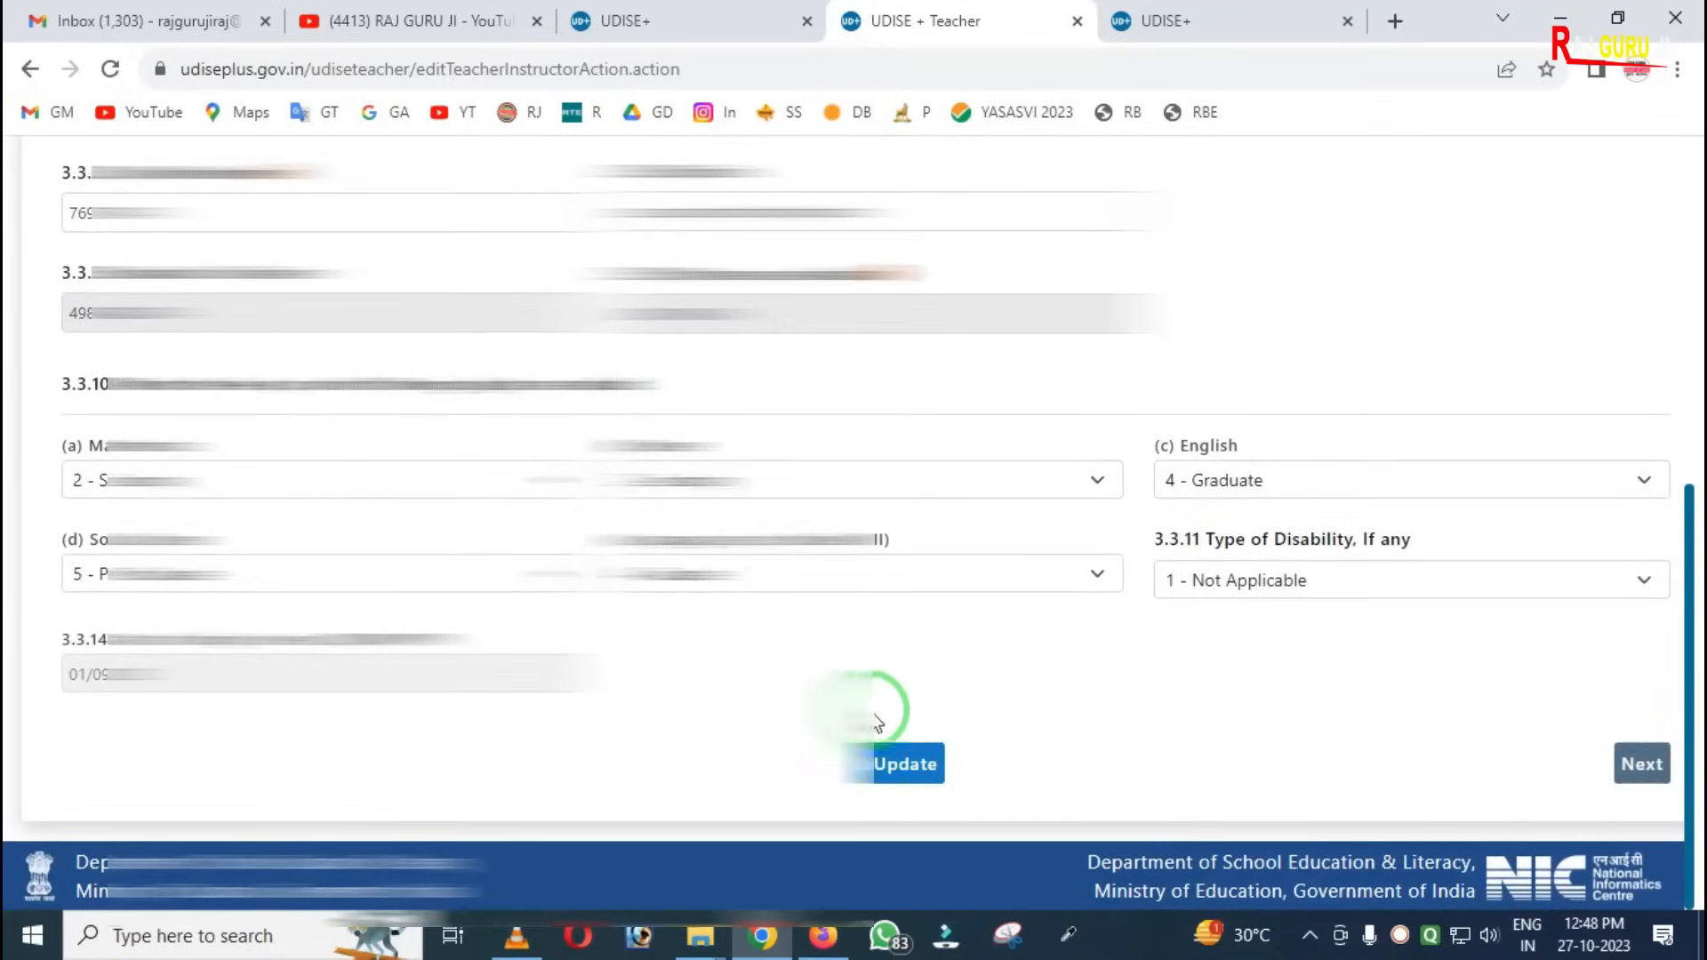
click(921, 773)
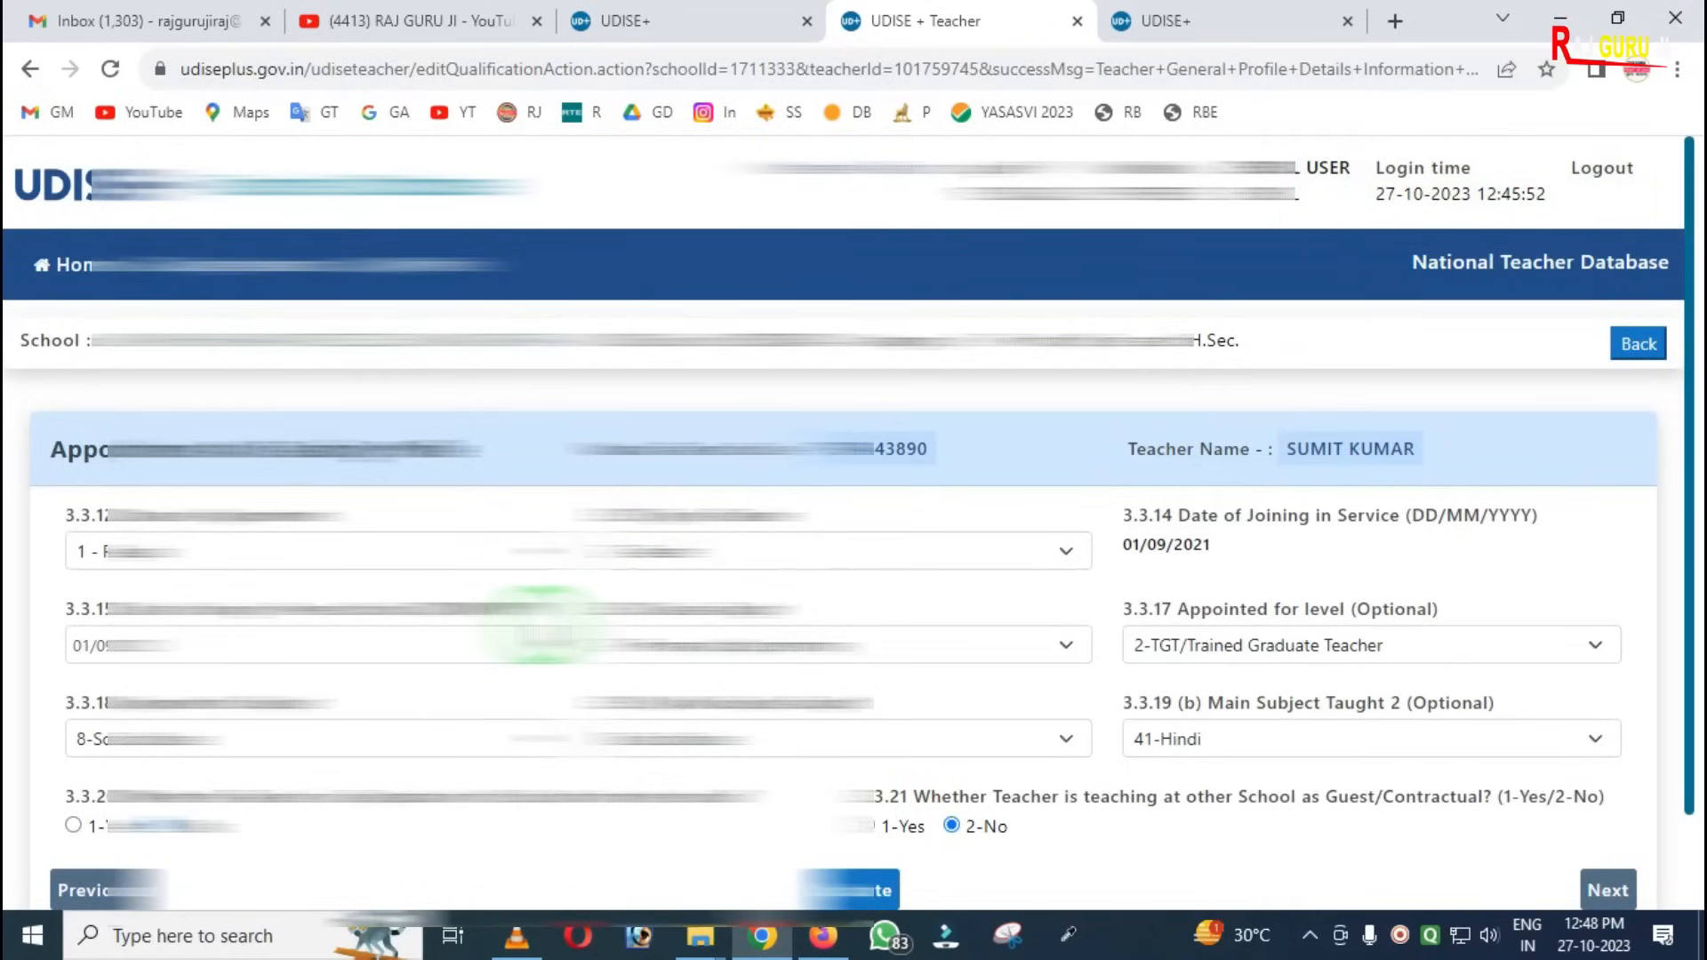
- Update the teacher's Appointment and Teaching Profile with the existing values
scroll(542, 622, down, 1)
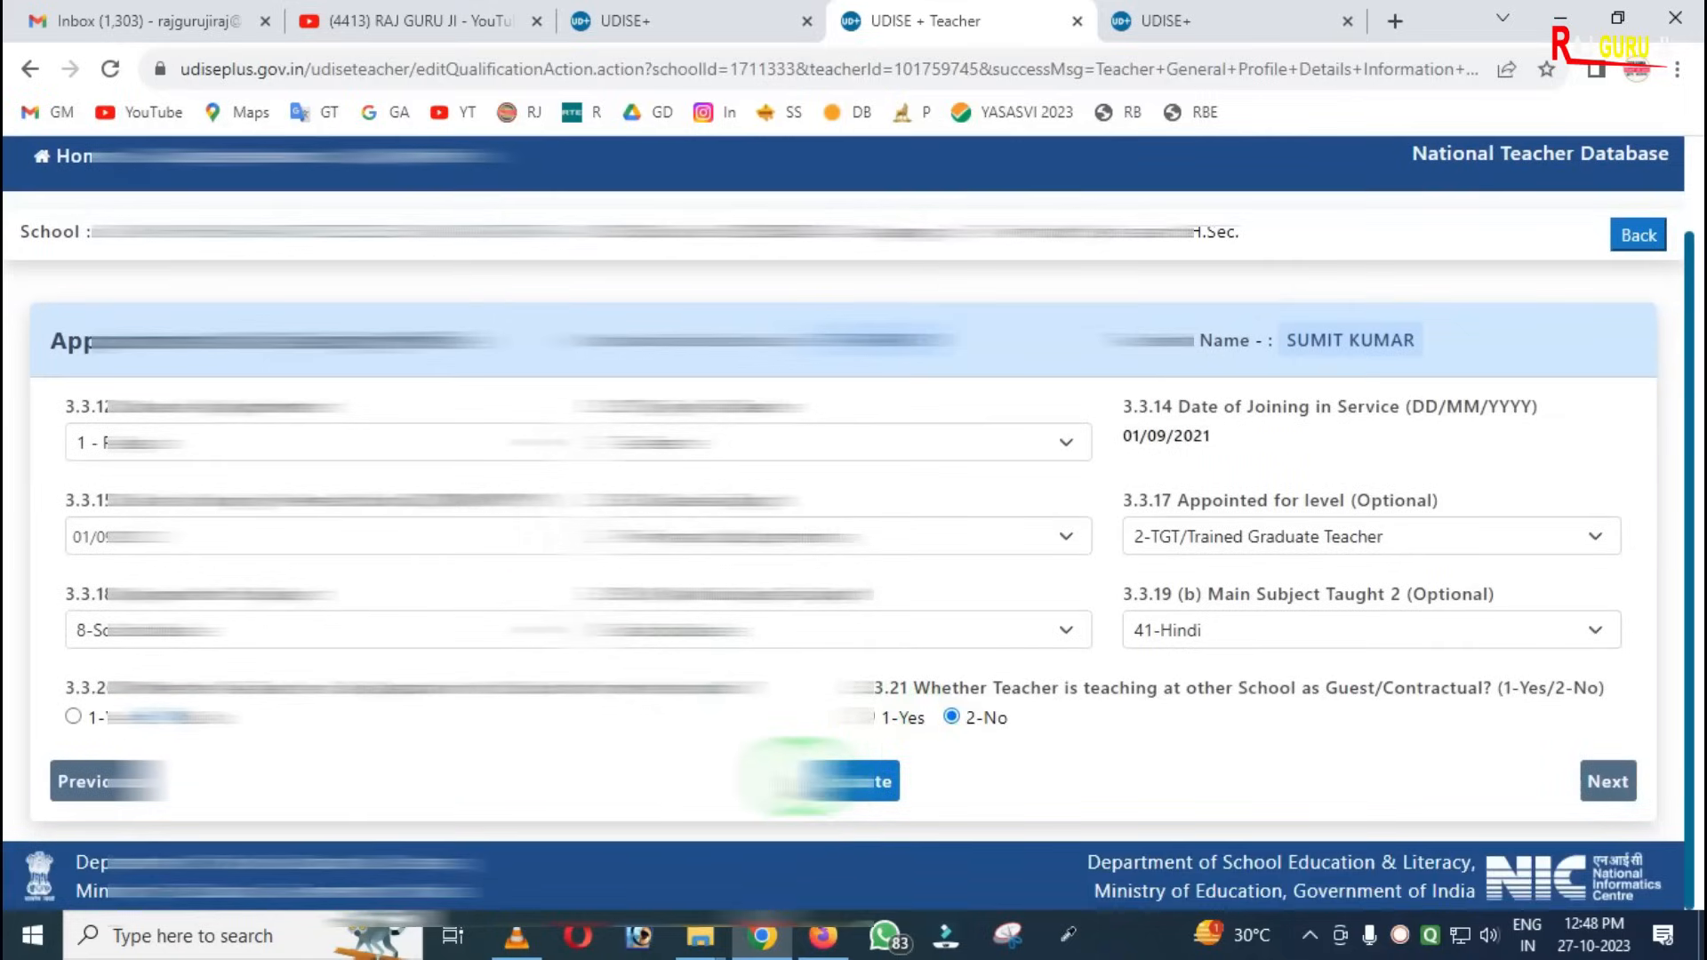
click(871, 787)
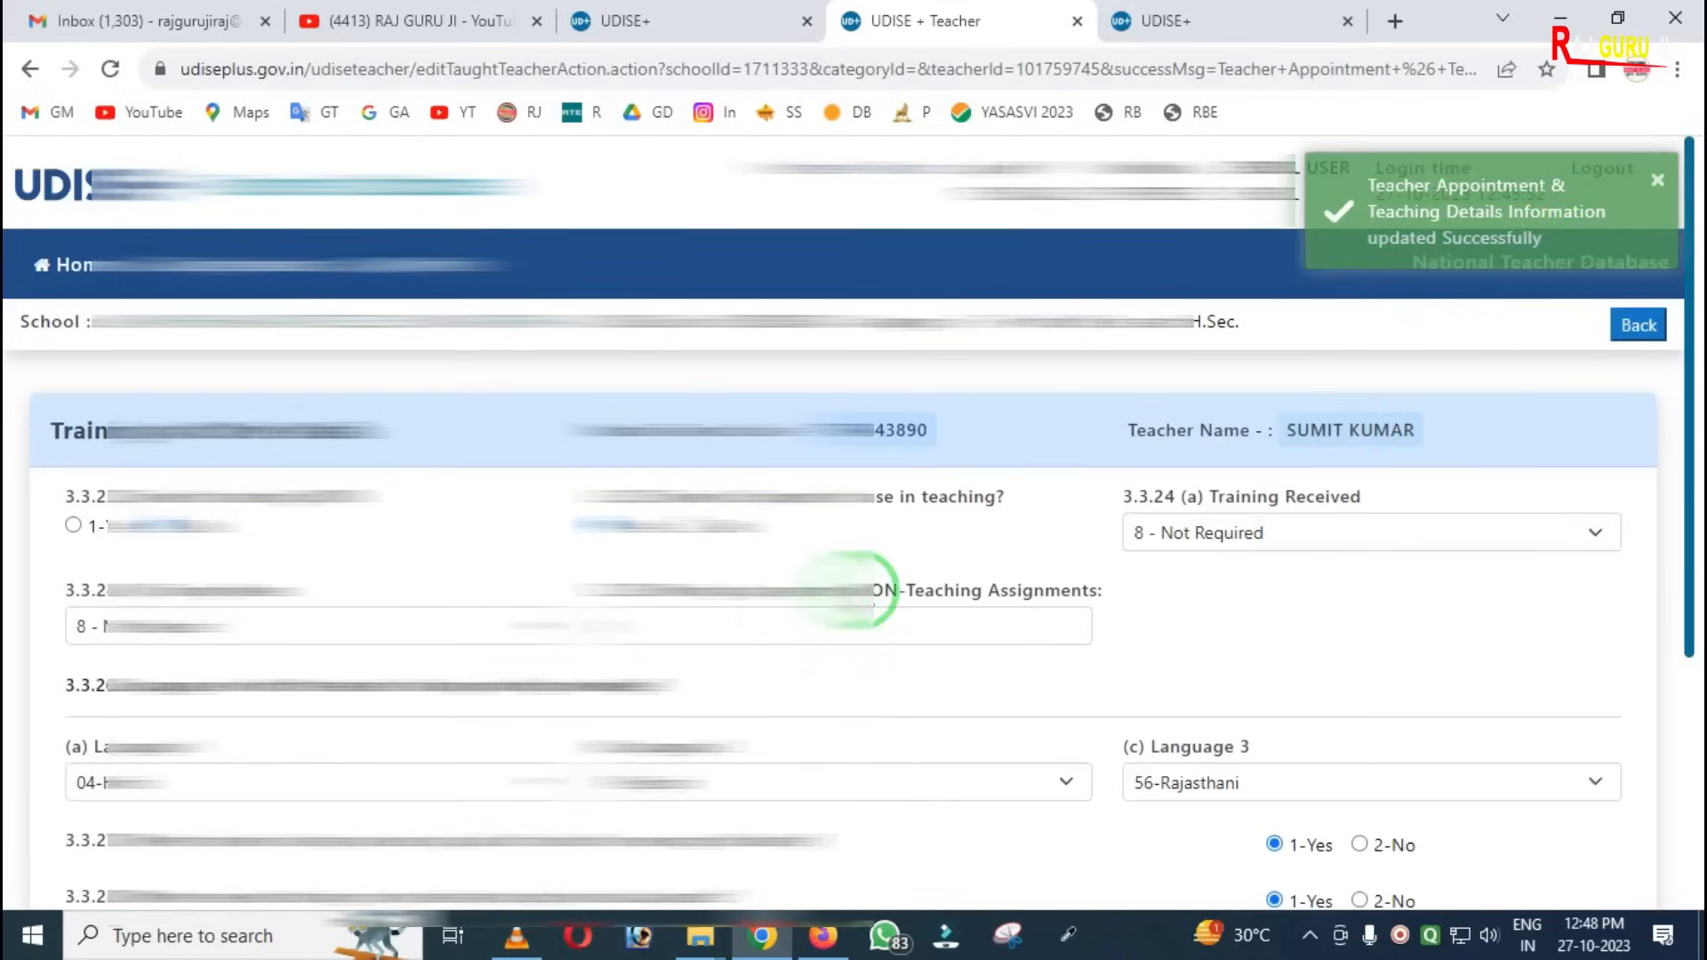
- Review the second teacher's training and other details and try to update them with the existing values
scroll(888, 556, down, 1)
scroll(885, 553, down, 3)
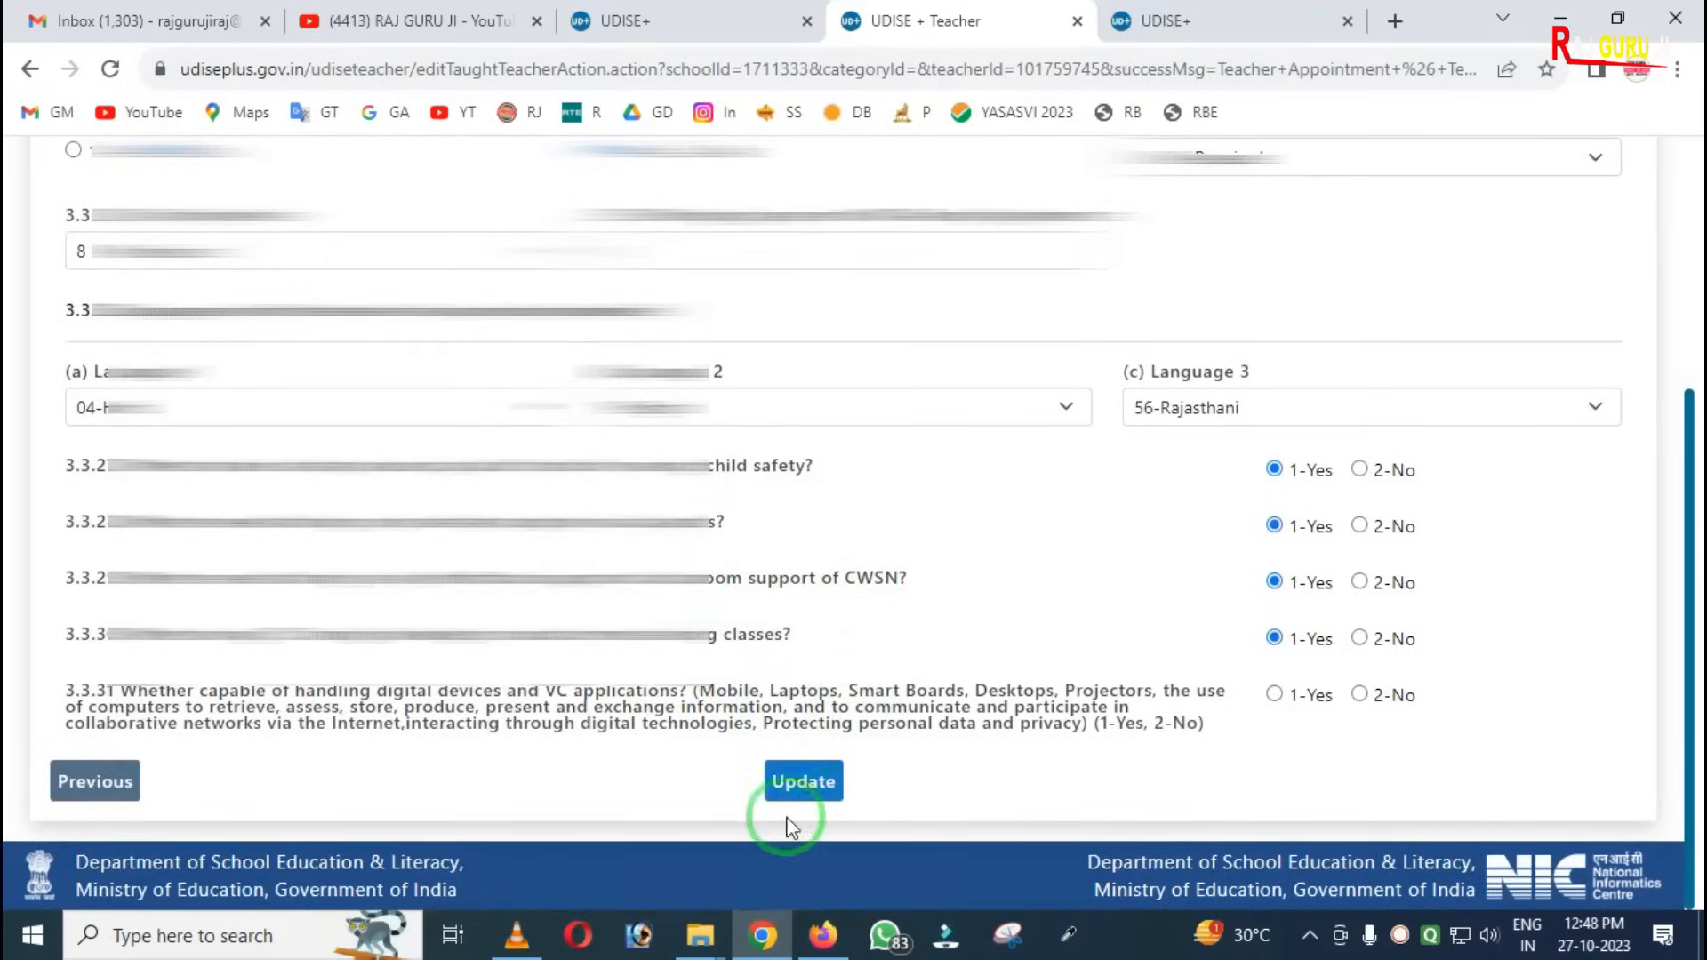
scroll(723, 609, up, 5)
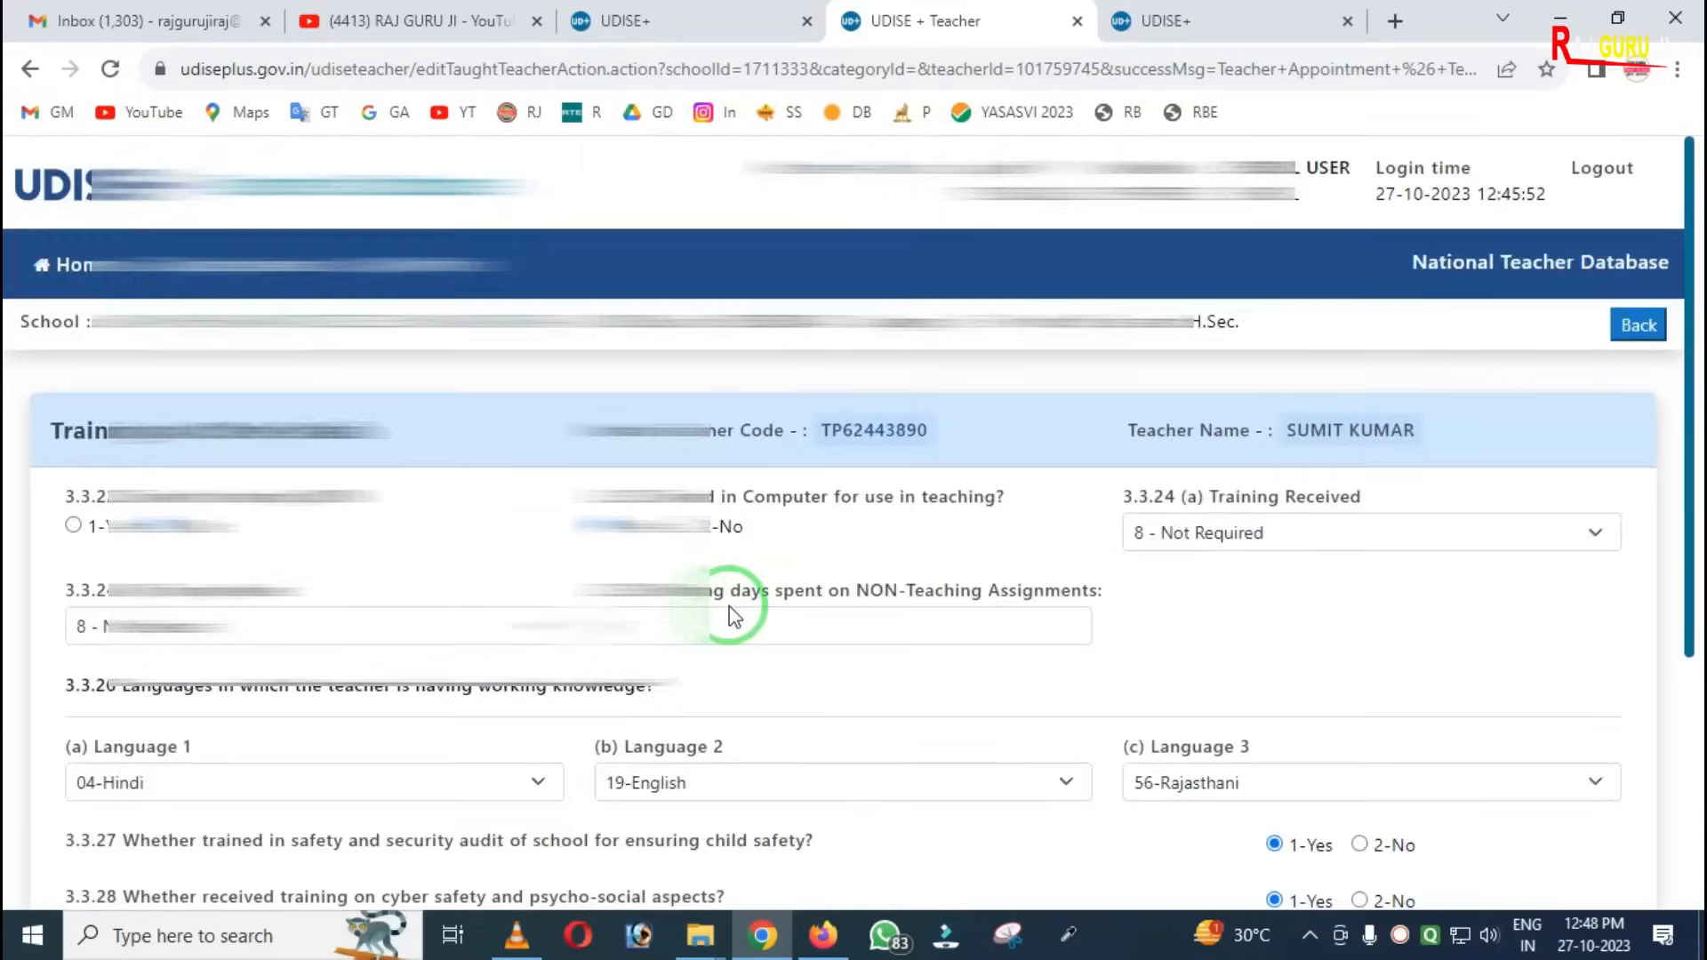
scroll(794, 668, down, 5)
click(800, 782)
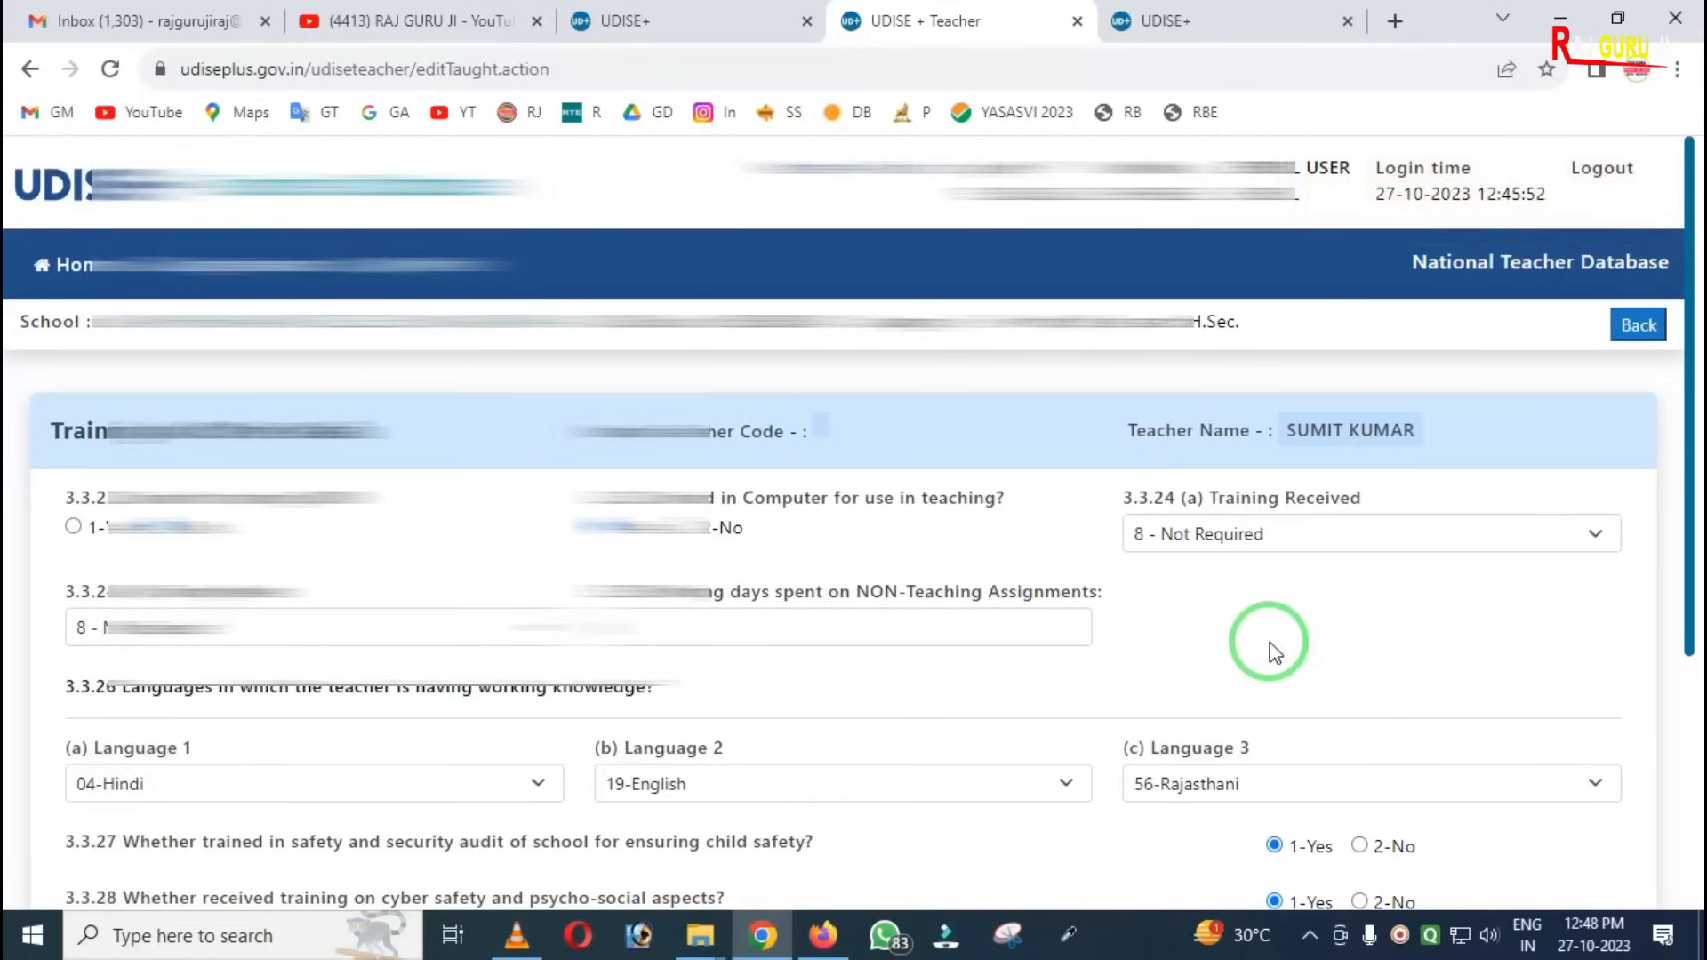
- Answer question 3.3.31 on handling digital devices and VC applications with 1-Yes and update the training details
scroll(1244, 640, down, 2)
scroll(1232, 633, down, 3)
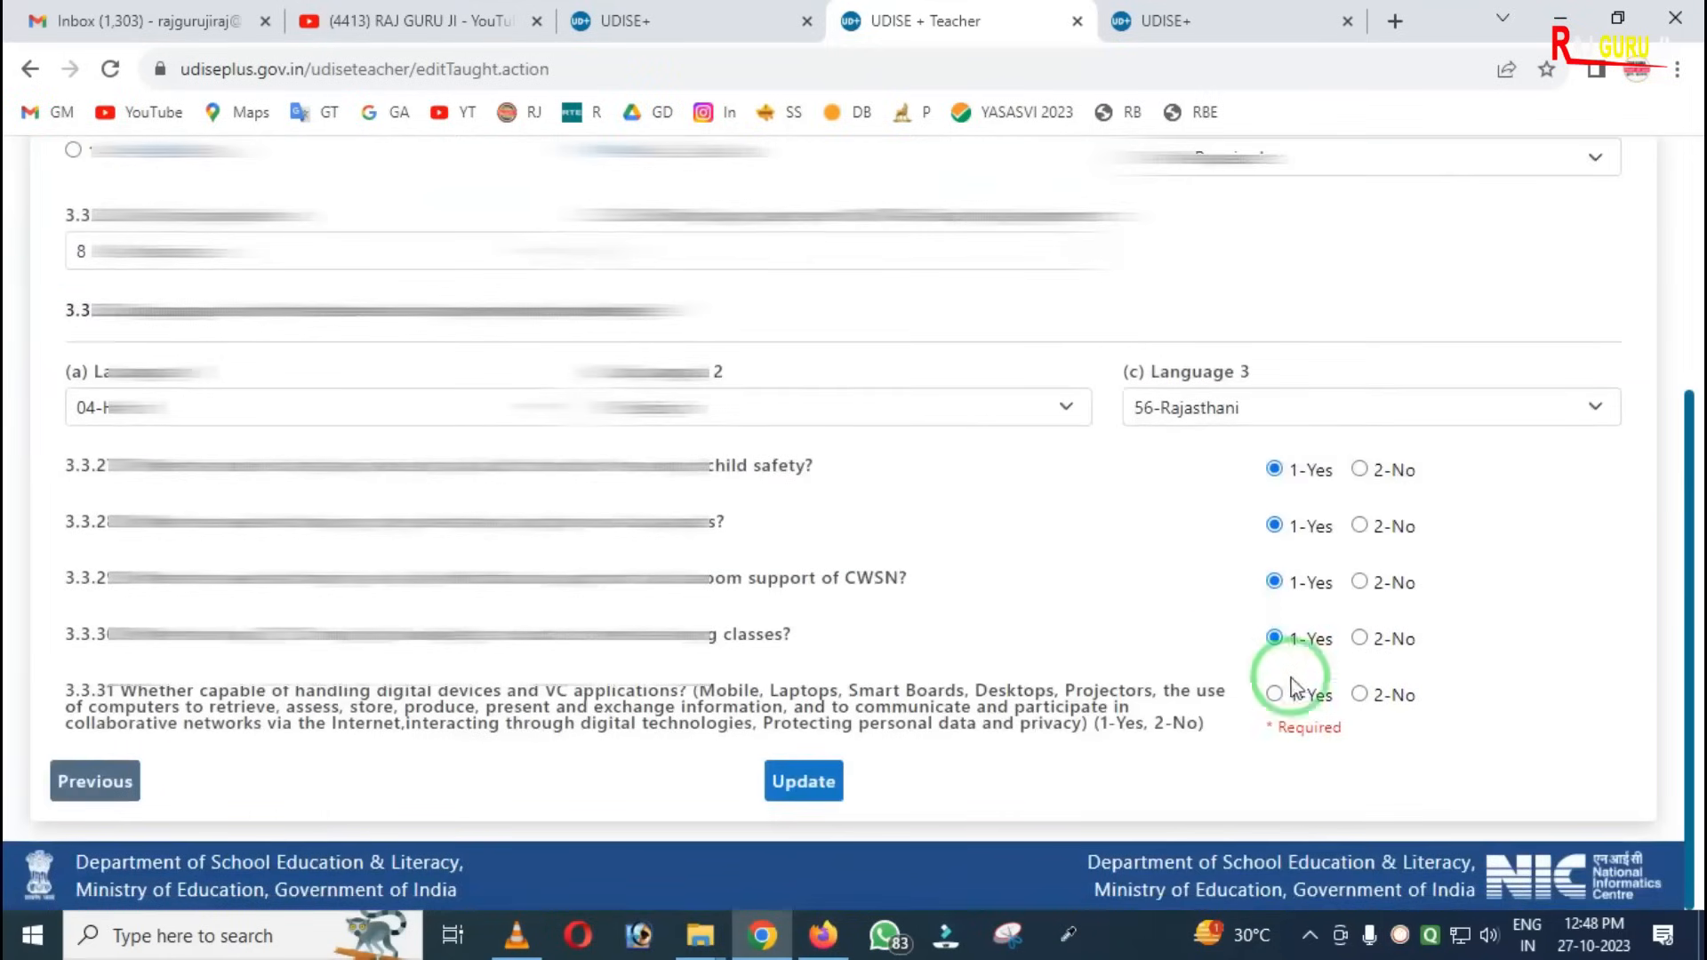
key(ctrl+alt+d)
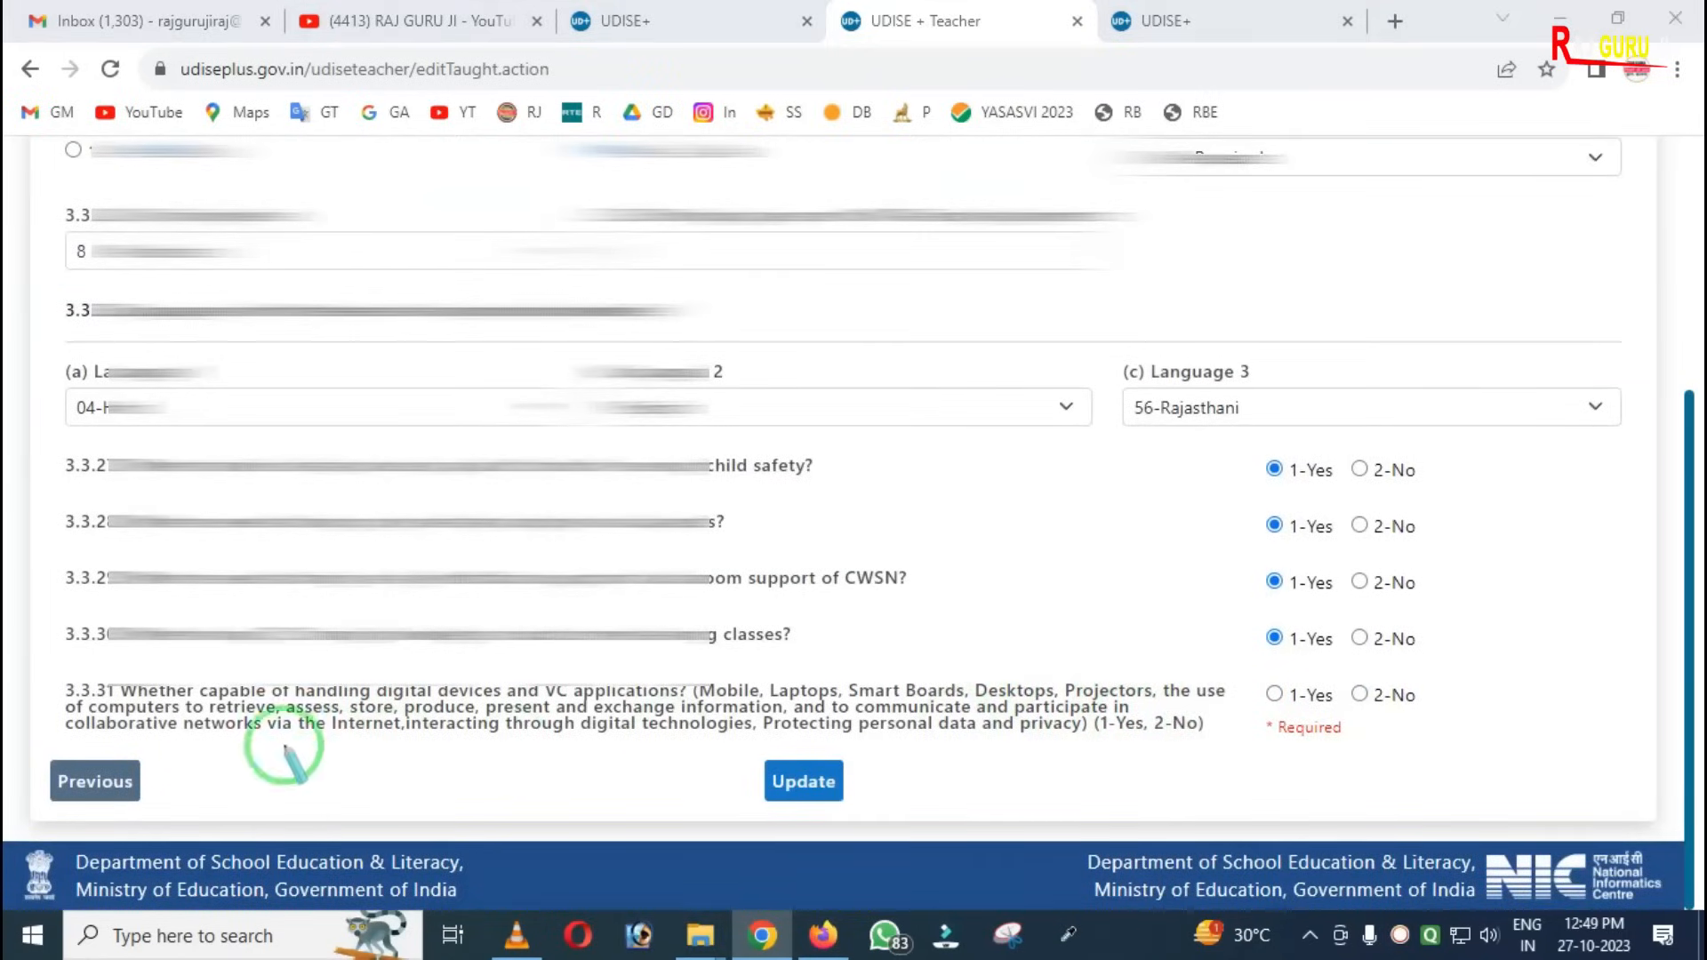
mouse_move(33, 663)
mouse_down()
mouse_move(76, 723)
mouse_move(1062, 748)
mouse_up()
drag(1226, 662, 1360, 738)
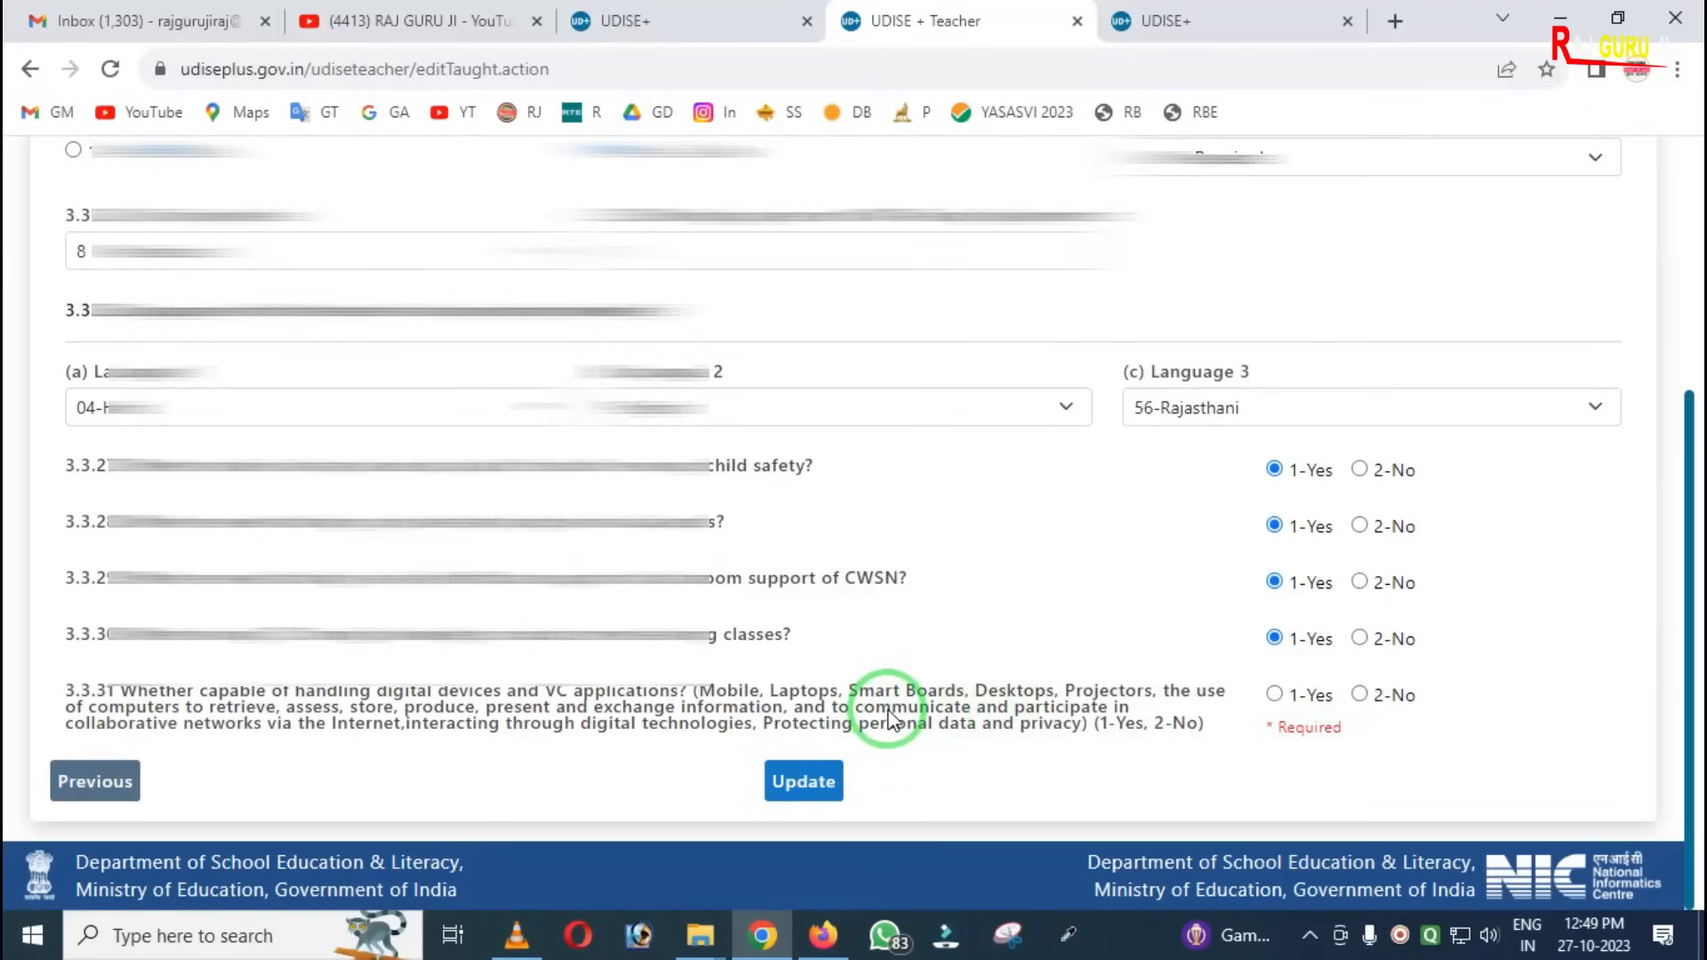
click(1276, 695)
click(826, 794)
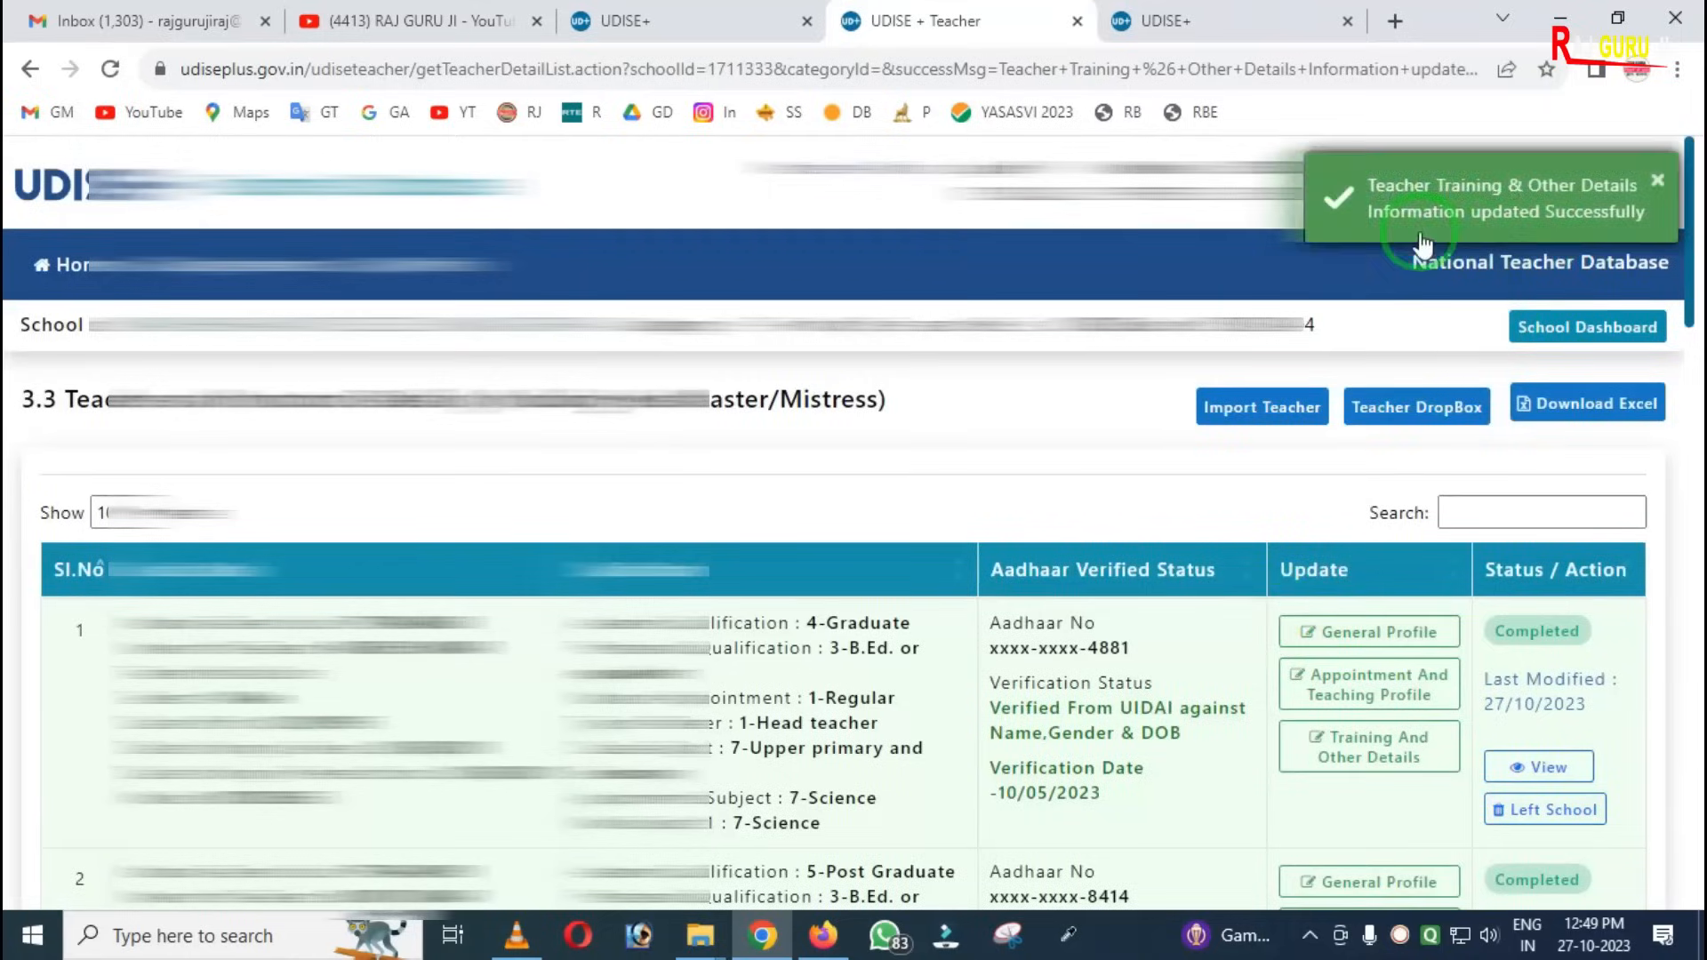
- Check the completion status and row colour of the second teacher's record in the teacher list
scroll(1029, 484, down, 3)
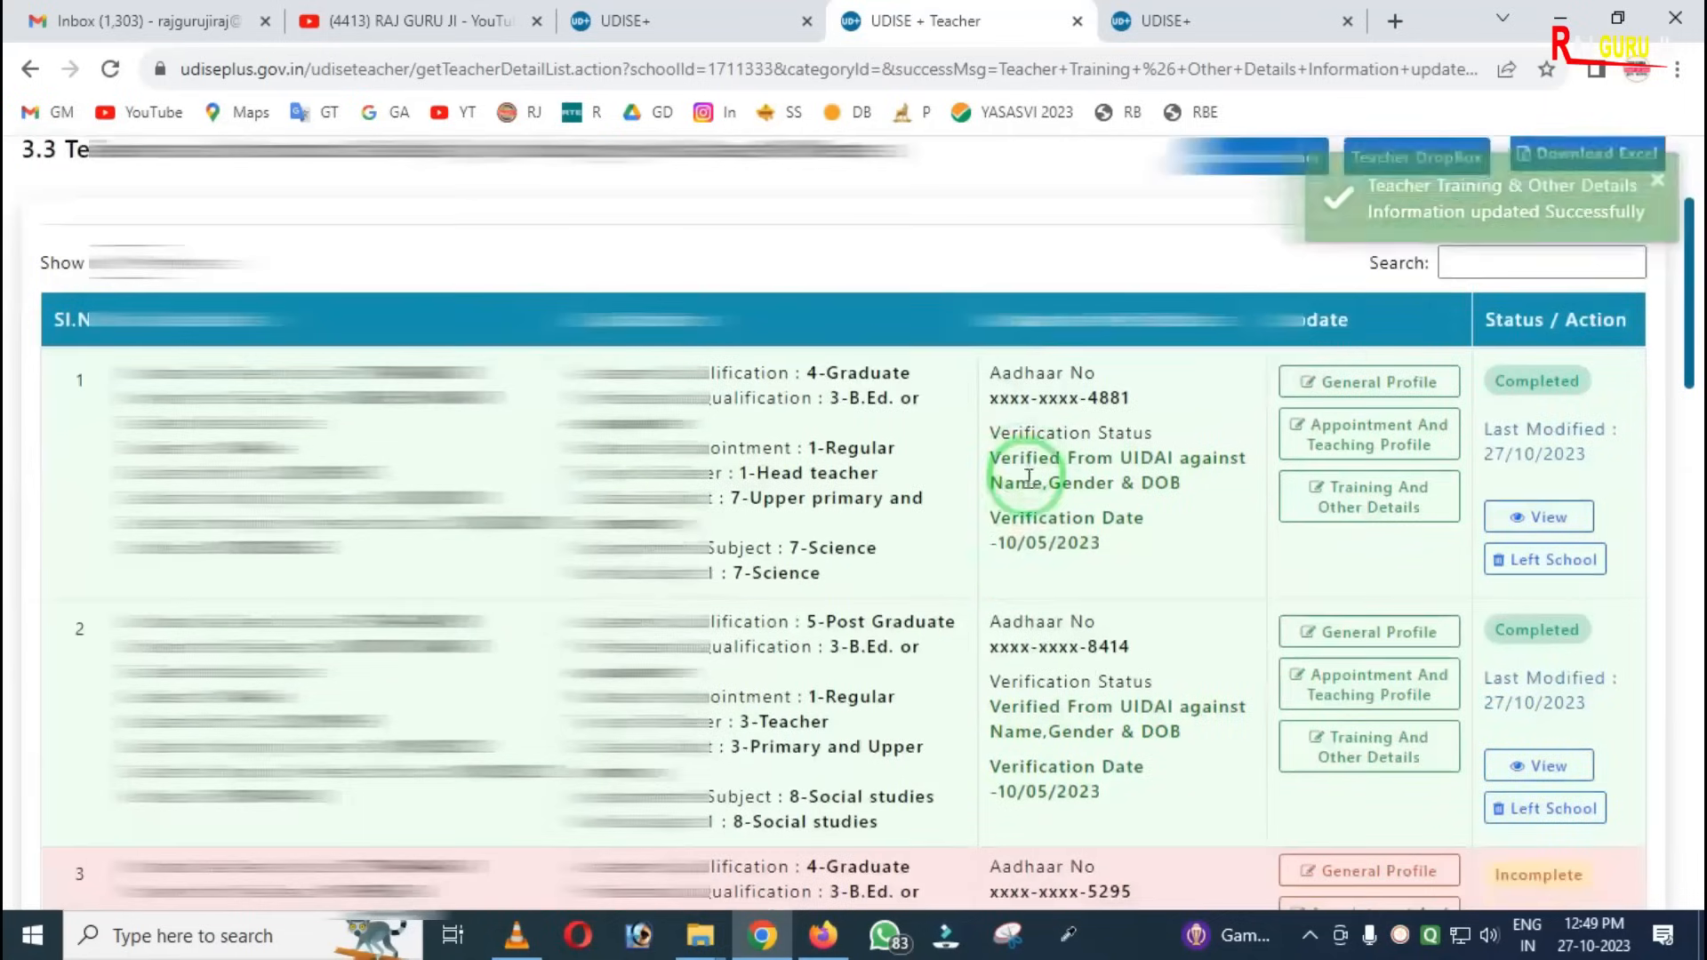
scroll(978, 587, down, 1)
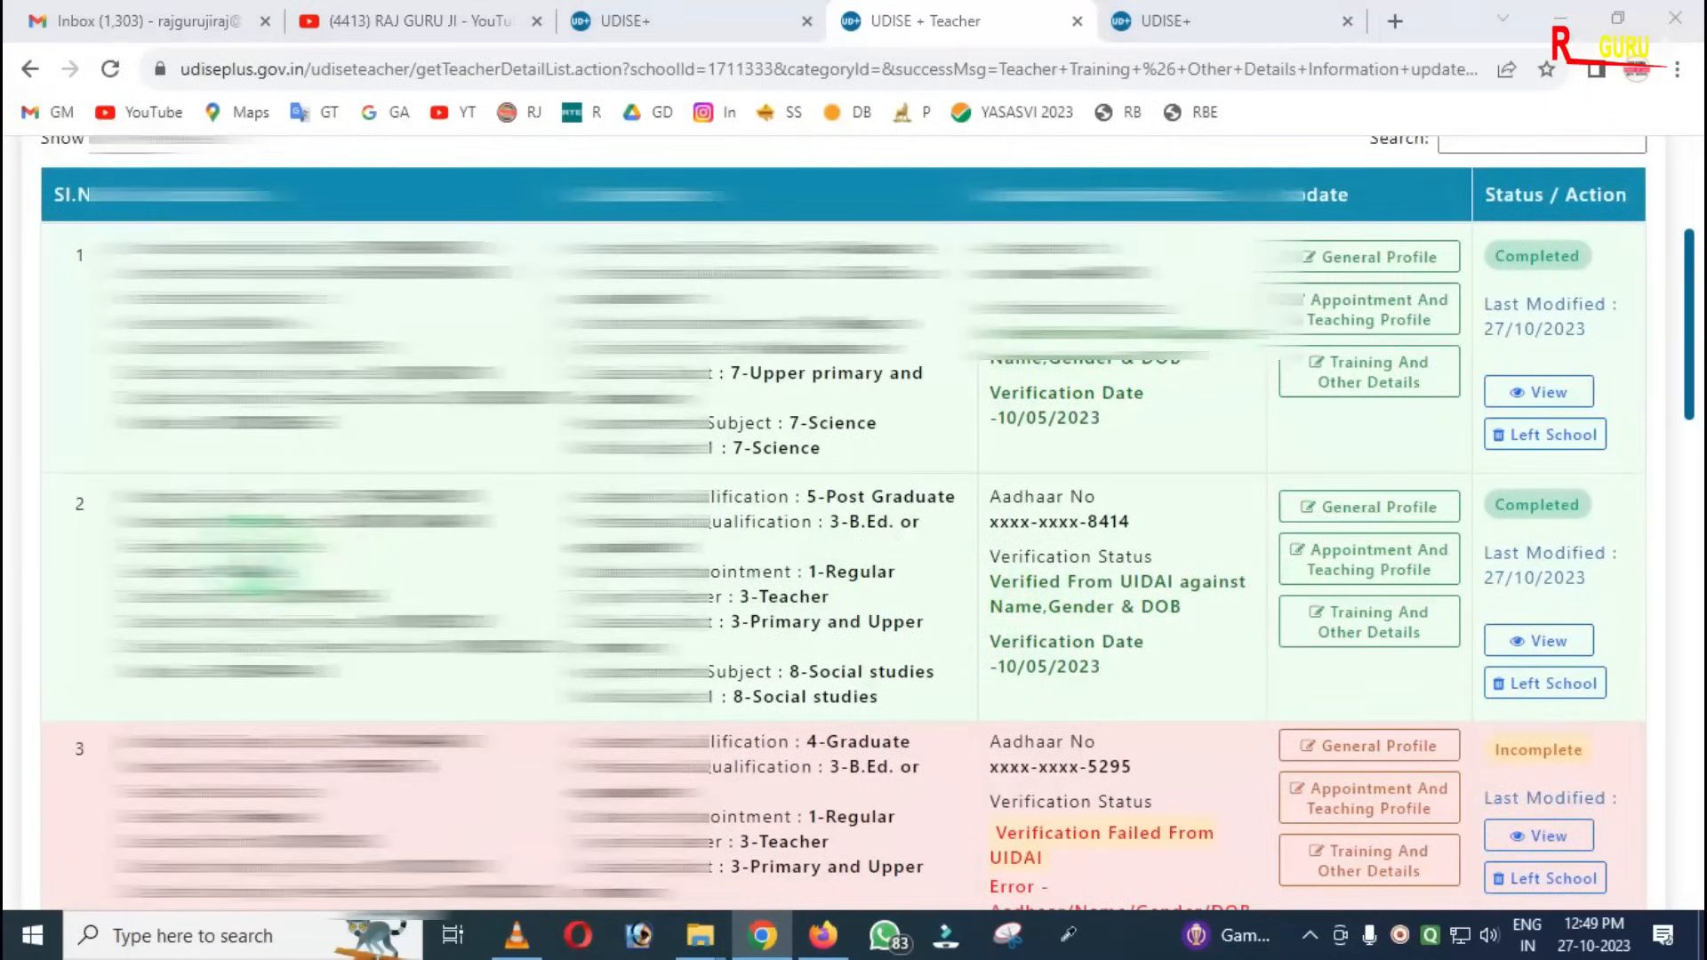
mouse_move(29, 459)
mouse_down()
mouse_move(747, 697)
mouse_move(1610, 714)
mouse_up()
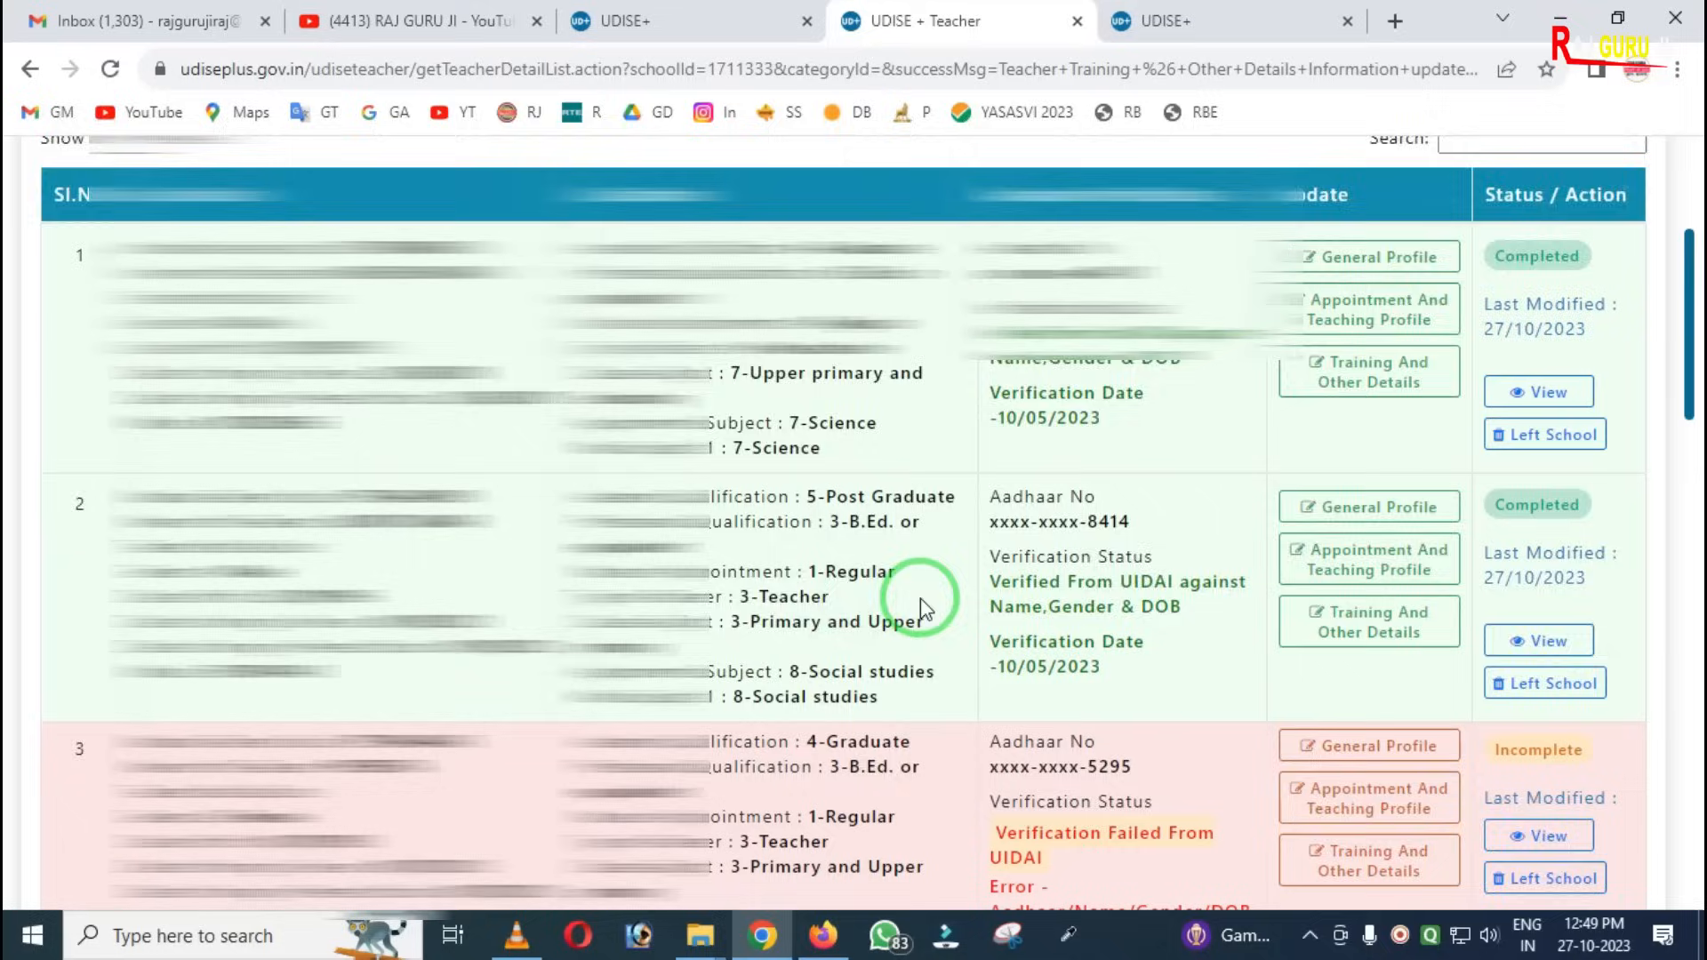
- Compare the Aadhaar verification status of the third teacher with that of the second teacher
scroll(920, 599, down, 3)
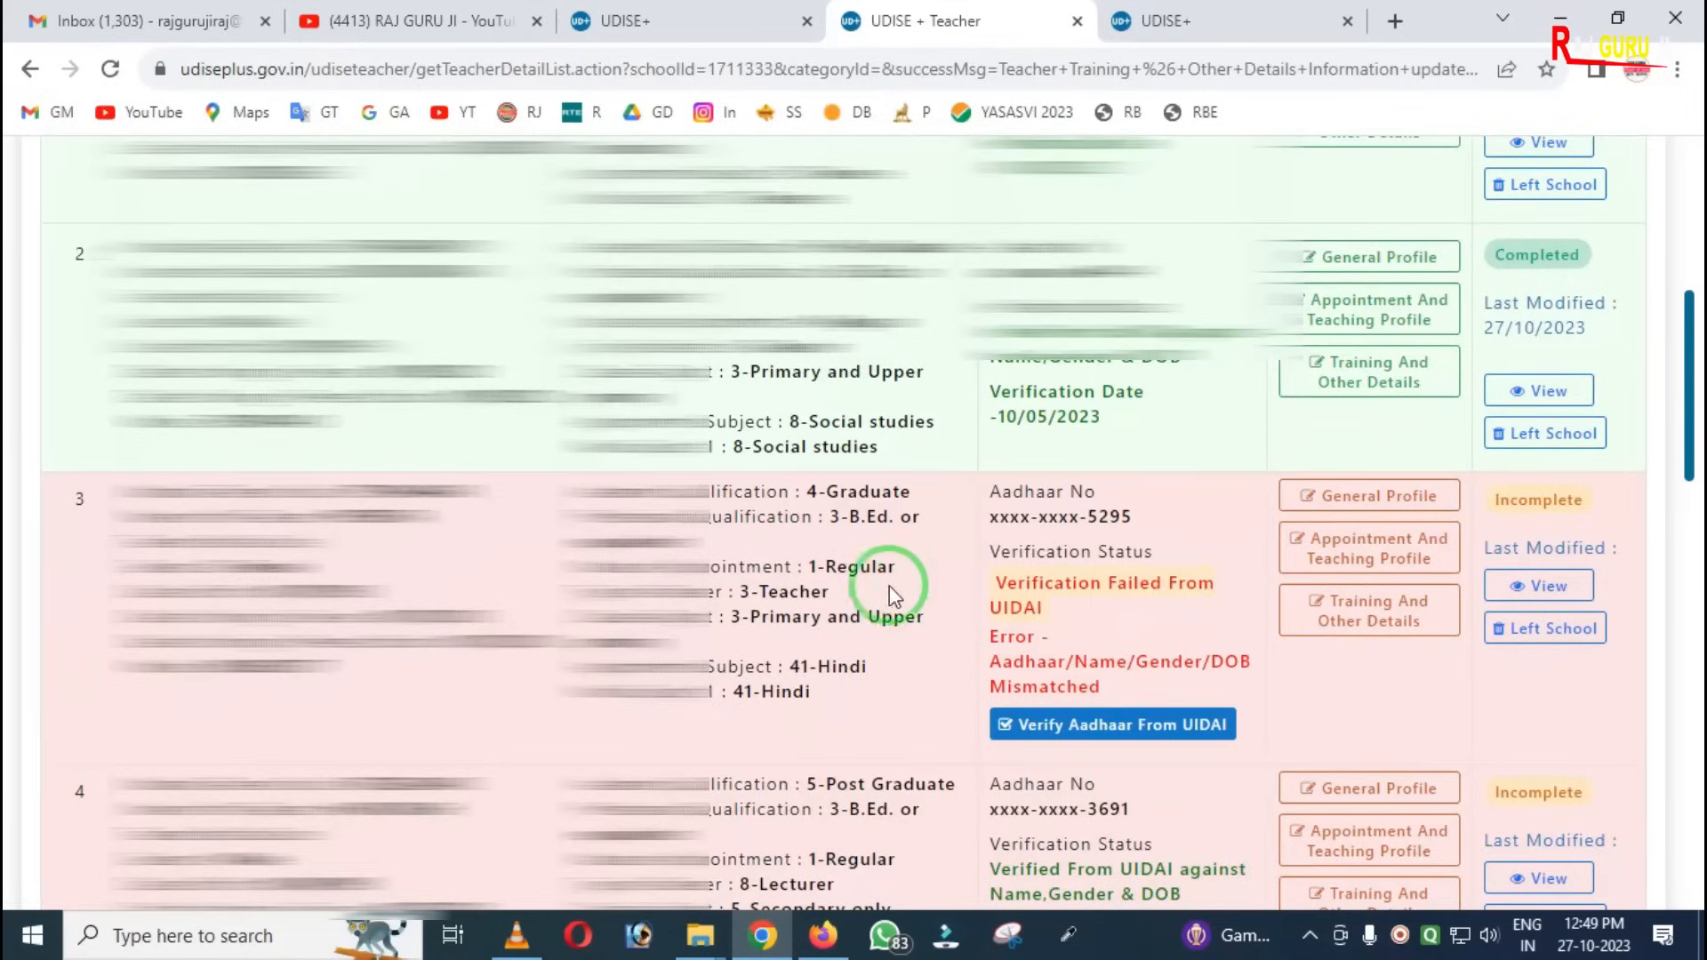
scroll(717, 538, down, 1)
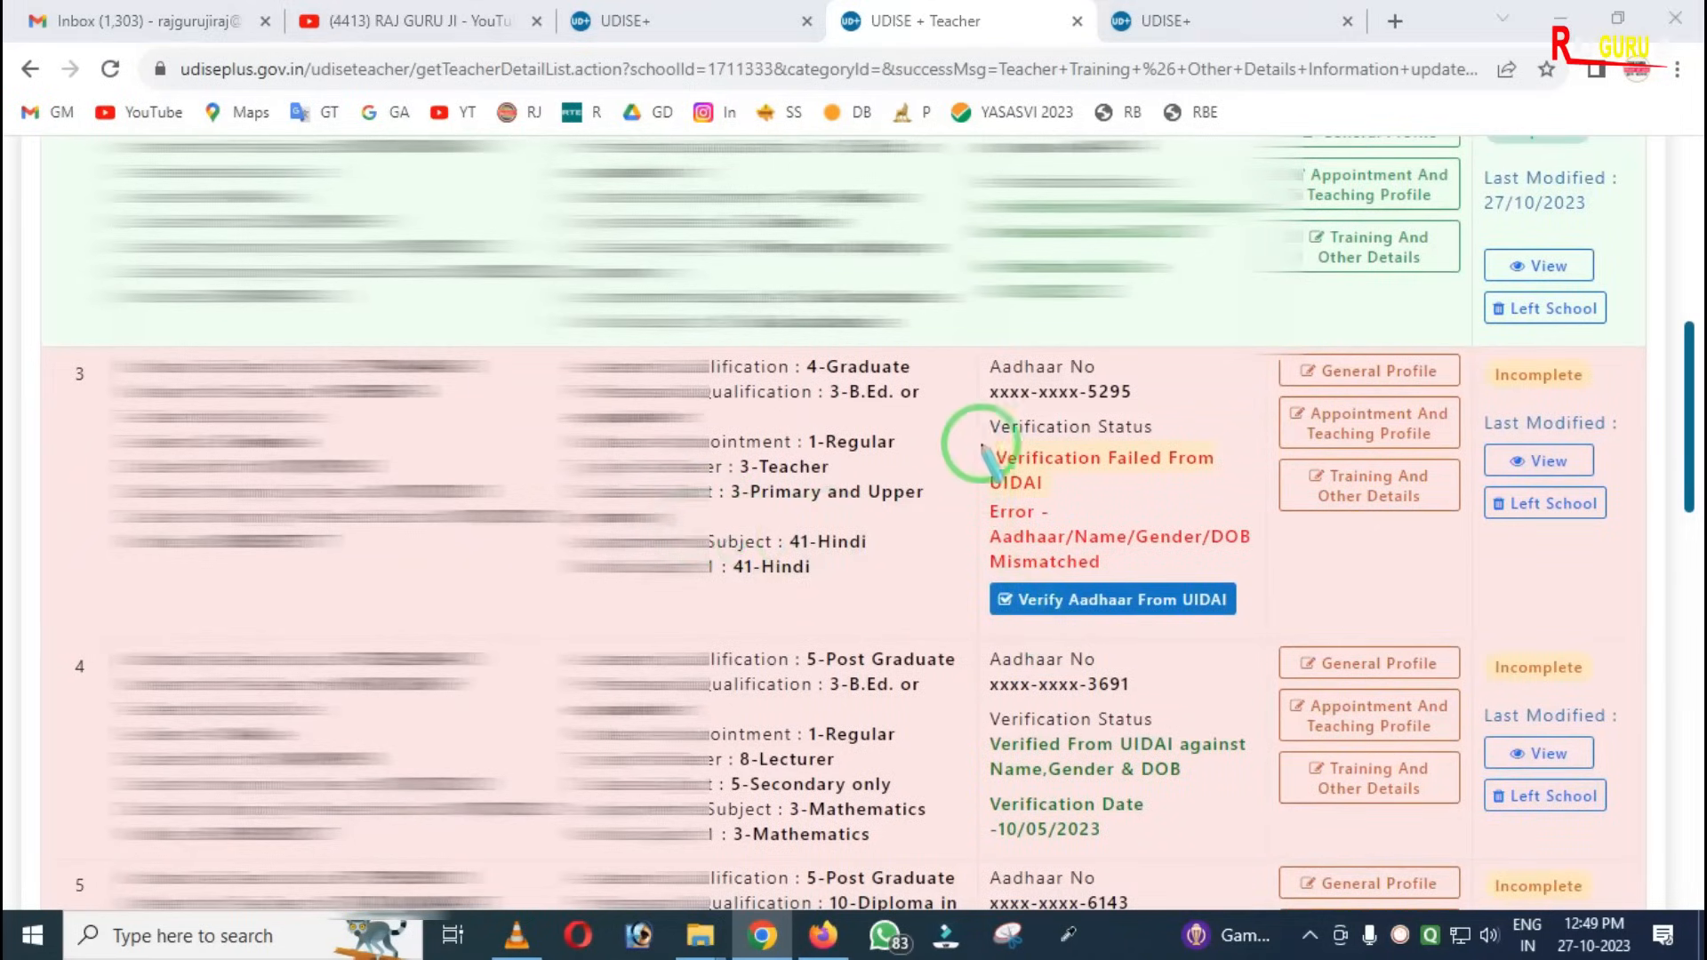
mouse_move(984, 436)
mouse_down()
mouse_move(1133, 587)
mouse_move(1273, 598)
mouse_up()
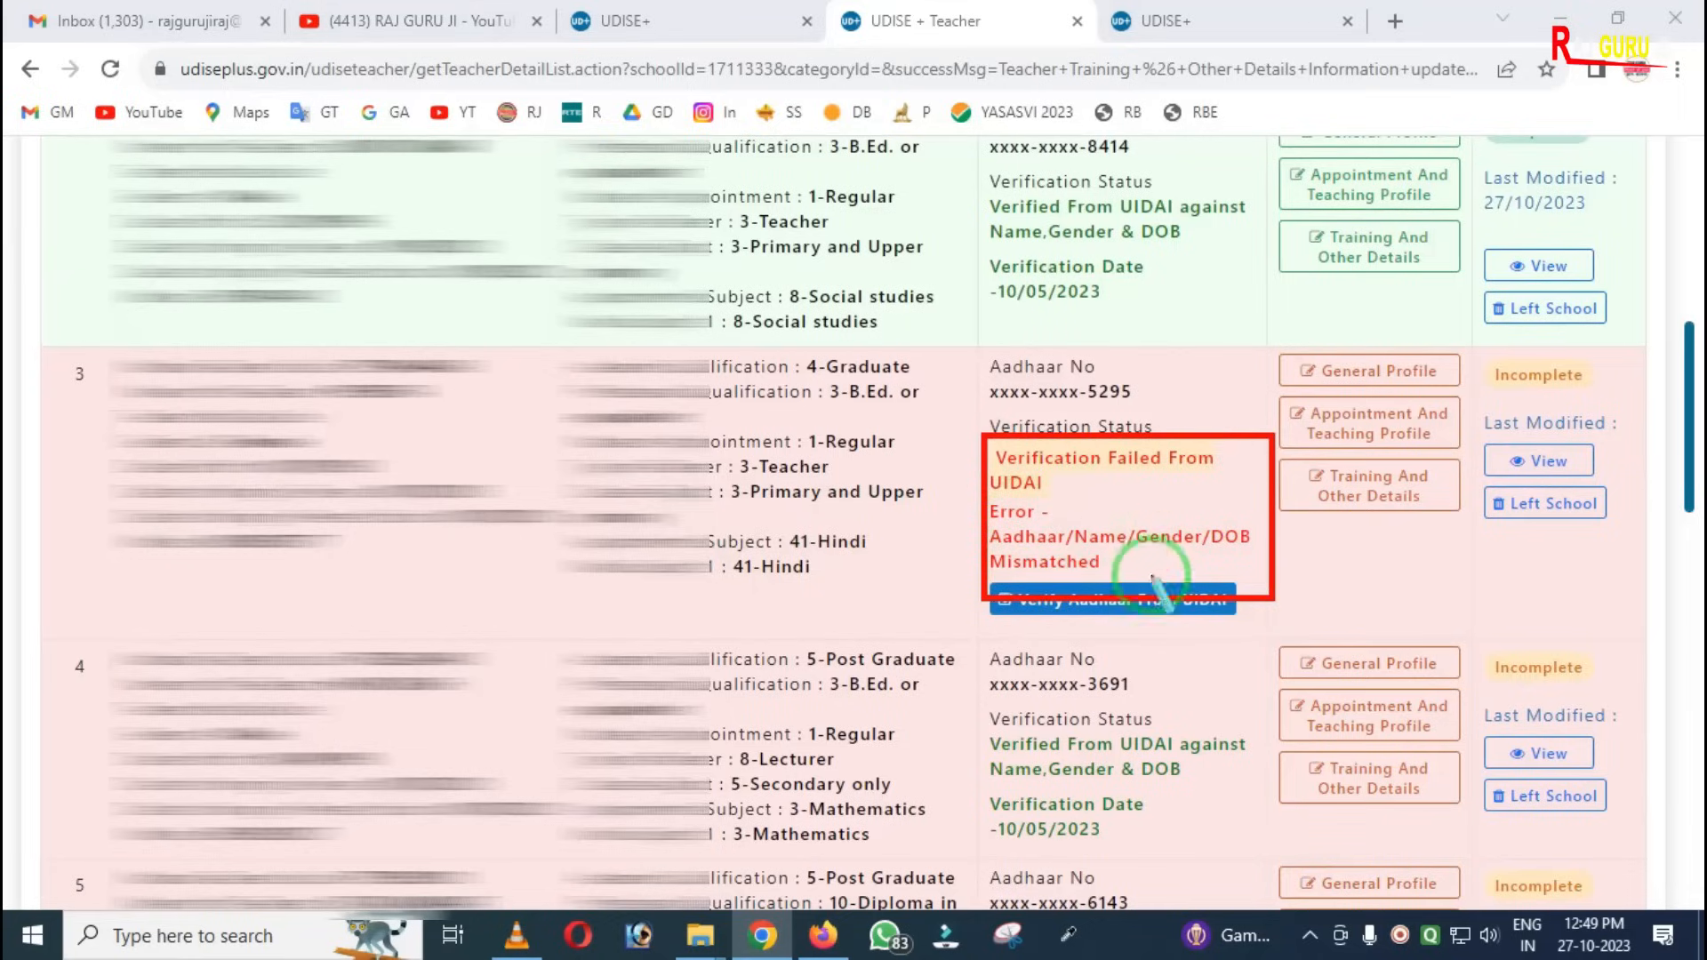
right_click(1029, 524)
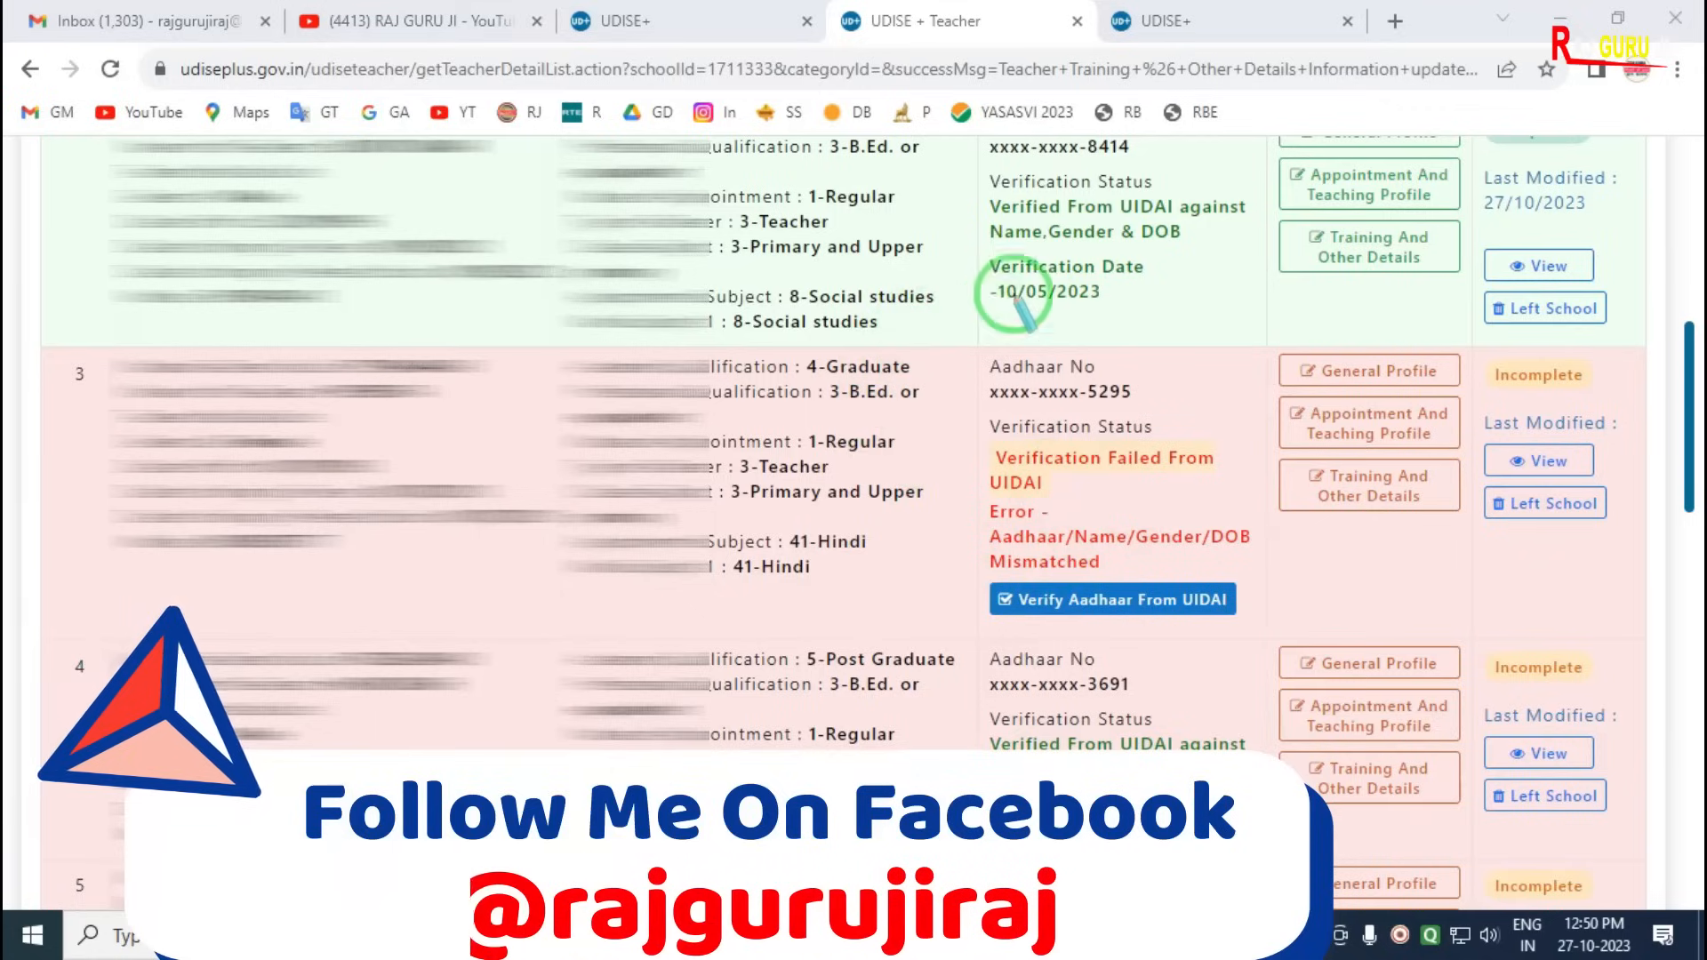
mouse_move(987, 162)
mouse_down()
mouse_move(1027, 199)
mouse_move(1212, 237)
mouse_move(1225, 326)
mouse_up()
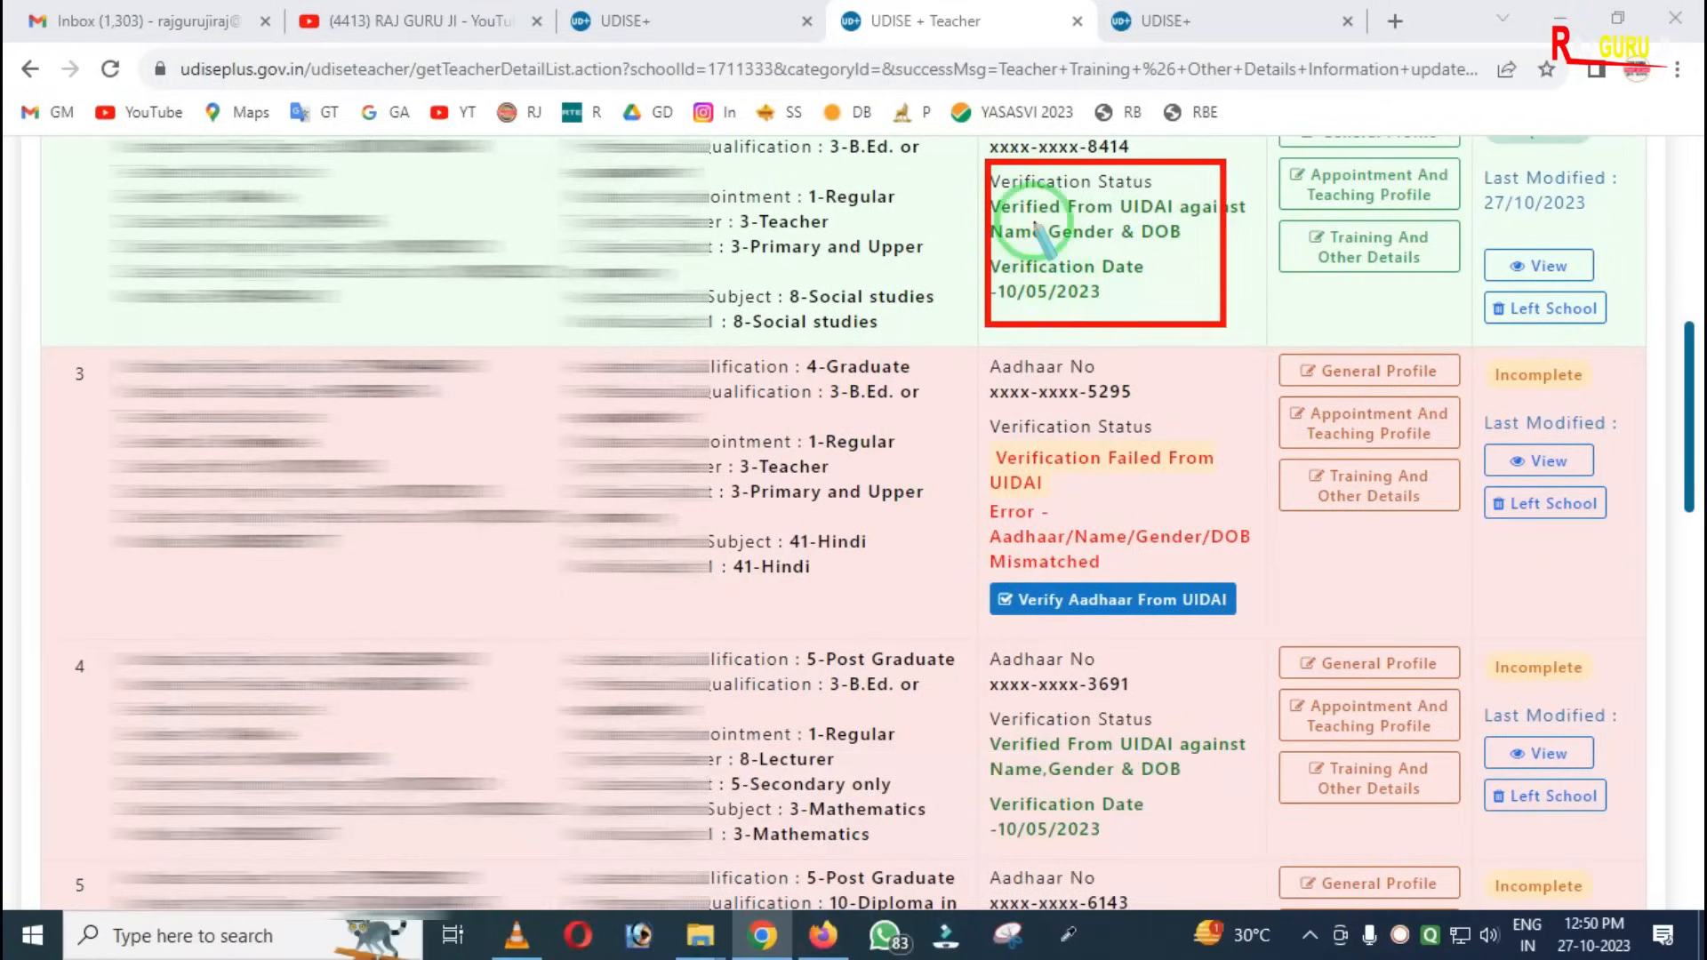
mouse_move(980, 190)
mouse_down()
mouse_move(985, 213)
mouse_move(1129, 286)
mouse_move(1242, 305)
mouse_up()
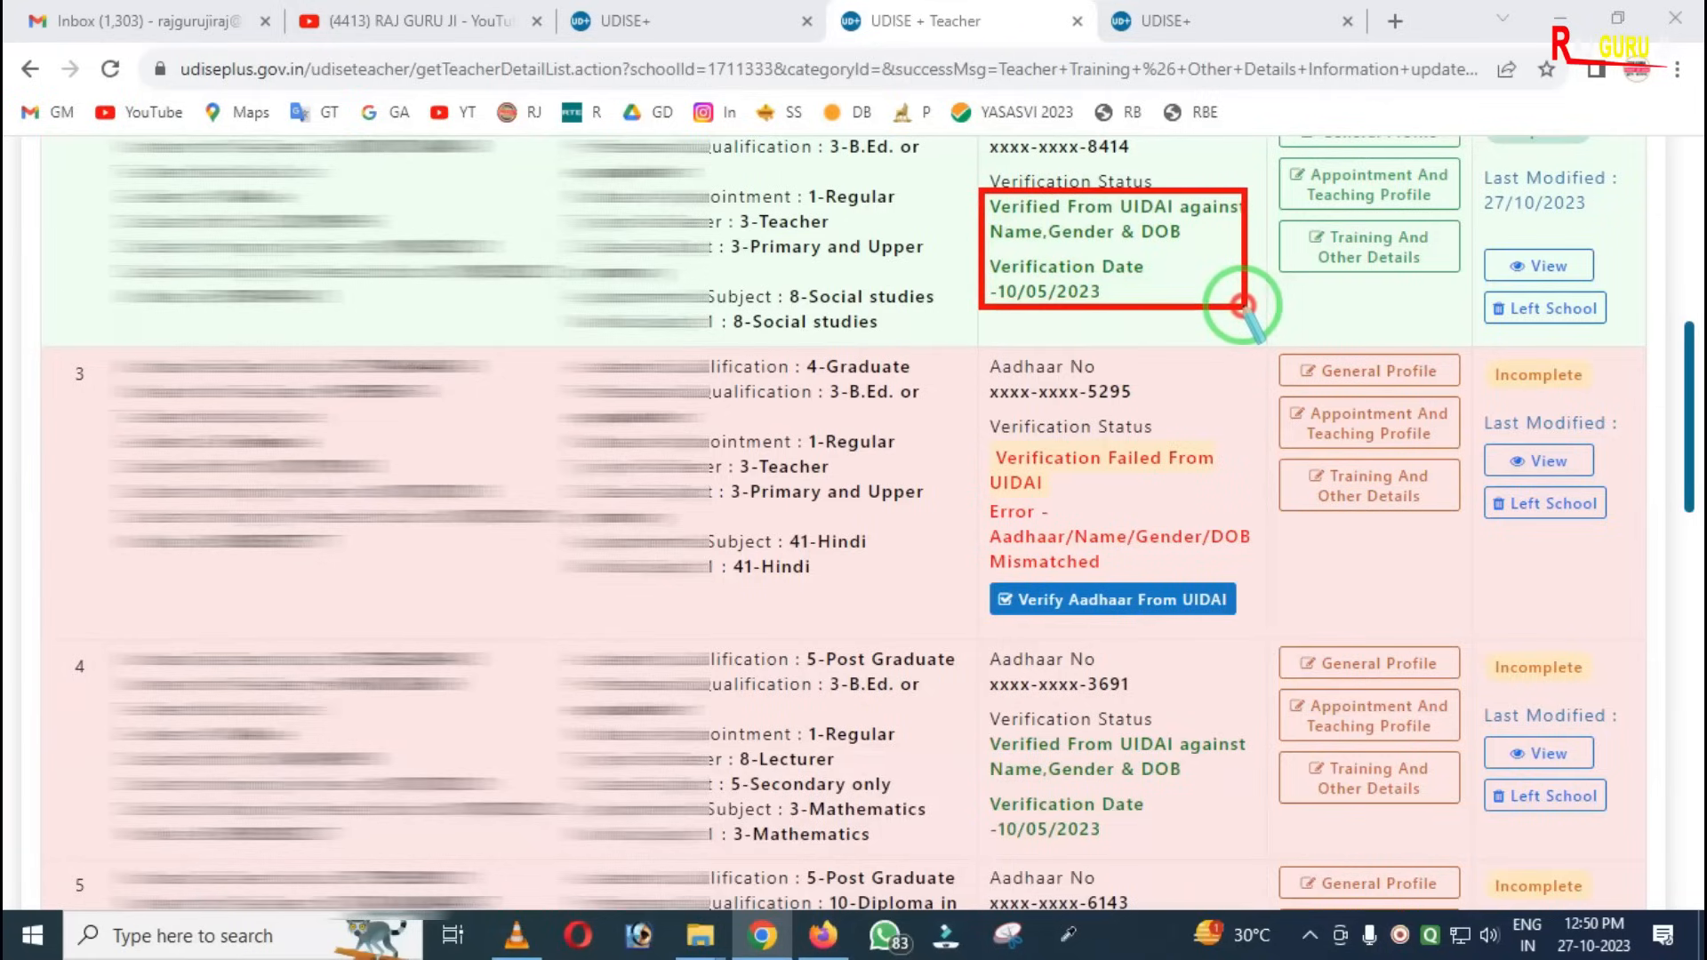
drag(985, 436, 1165, 580)
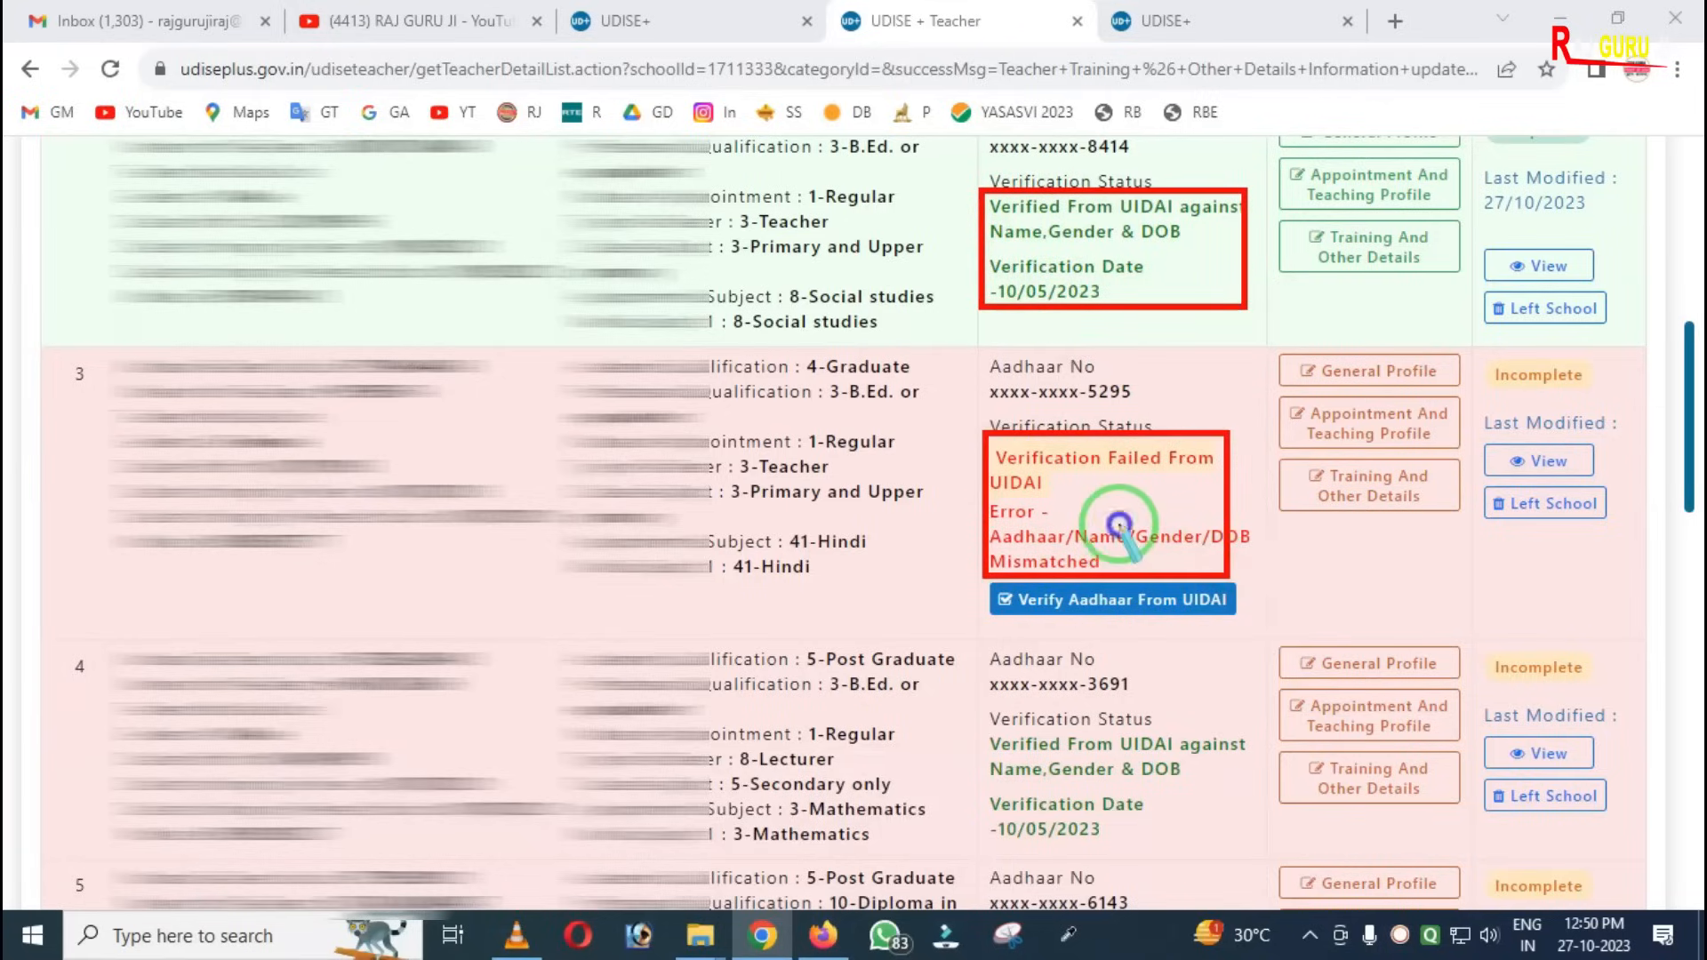
key(Escape)
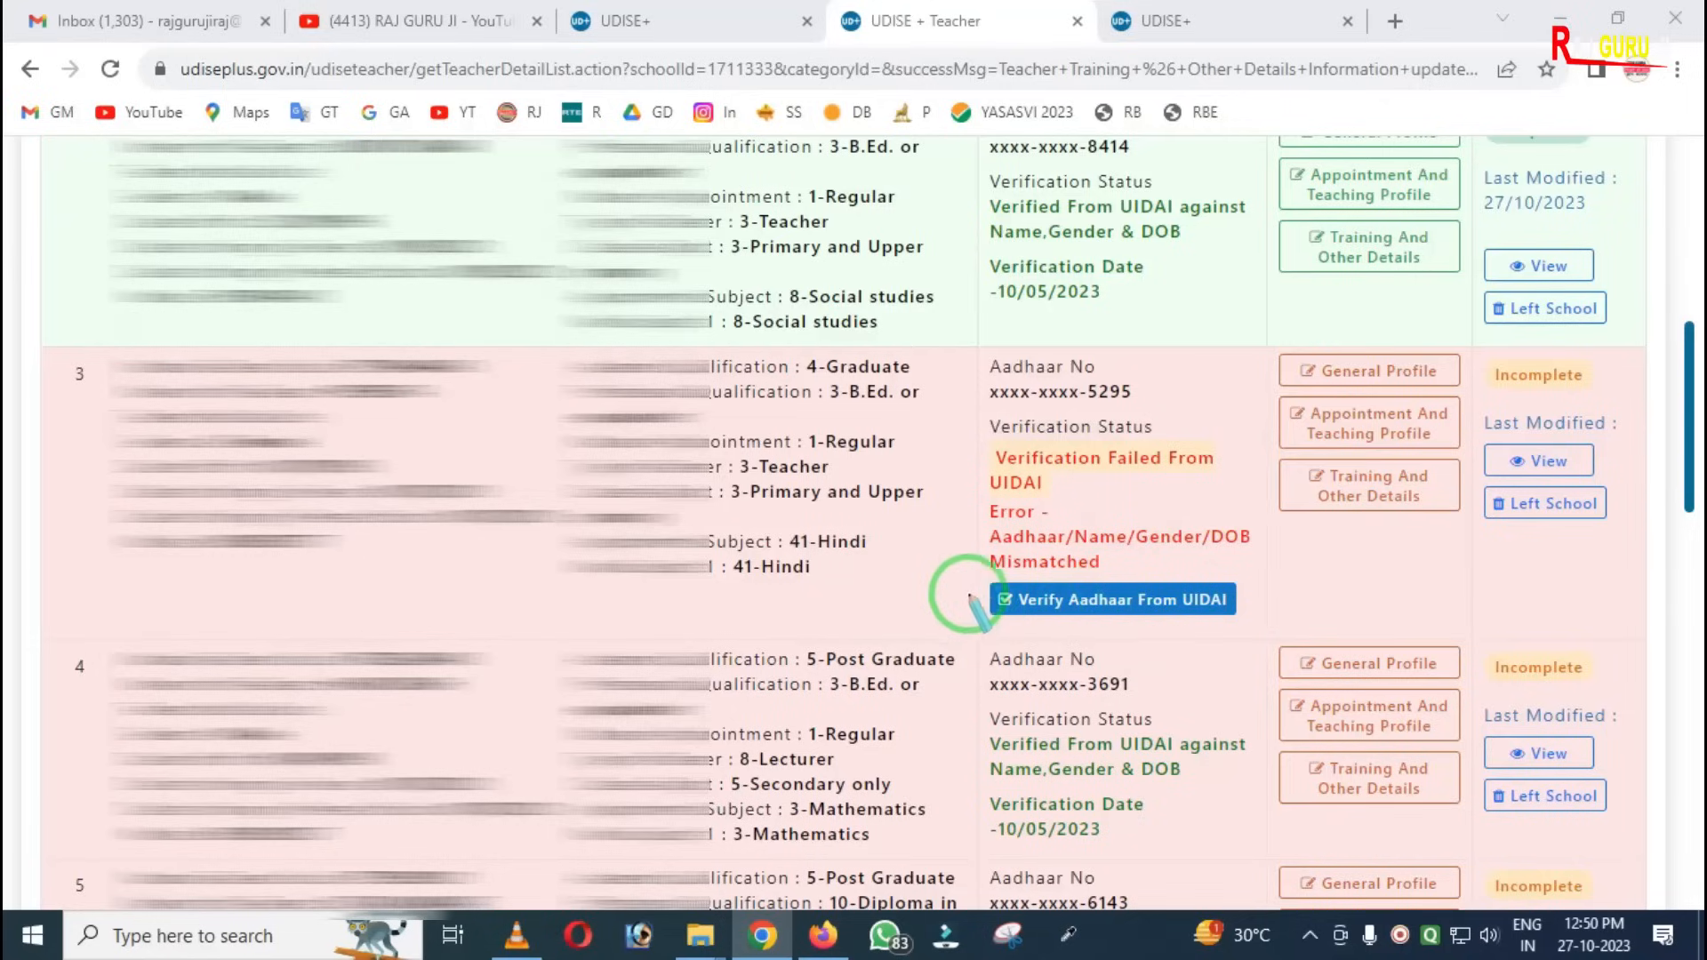
- Run the Aadhaar verification from UIDAI for the third teacher
mouse_move(976, 566)
mouse_down()
mouse_move(1010, 617)
mouse_move(1162, 640)
mouse_move(1257, 632)
mouse_up()
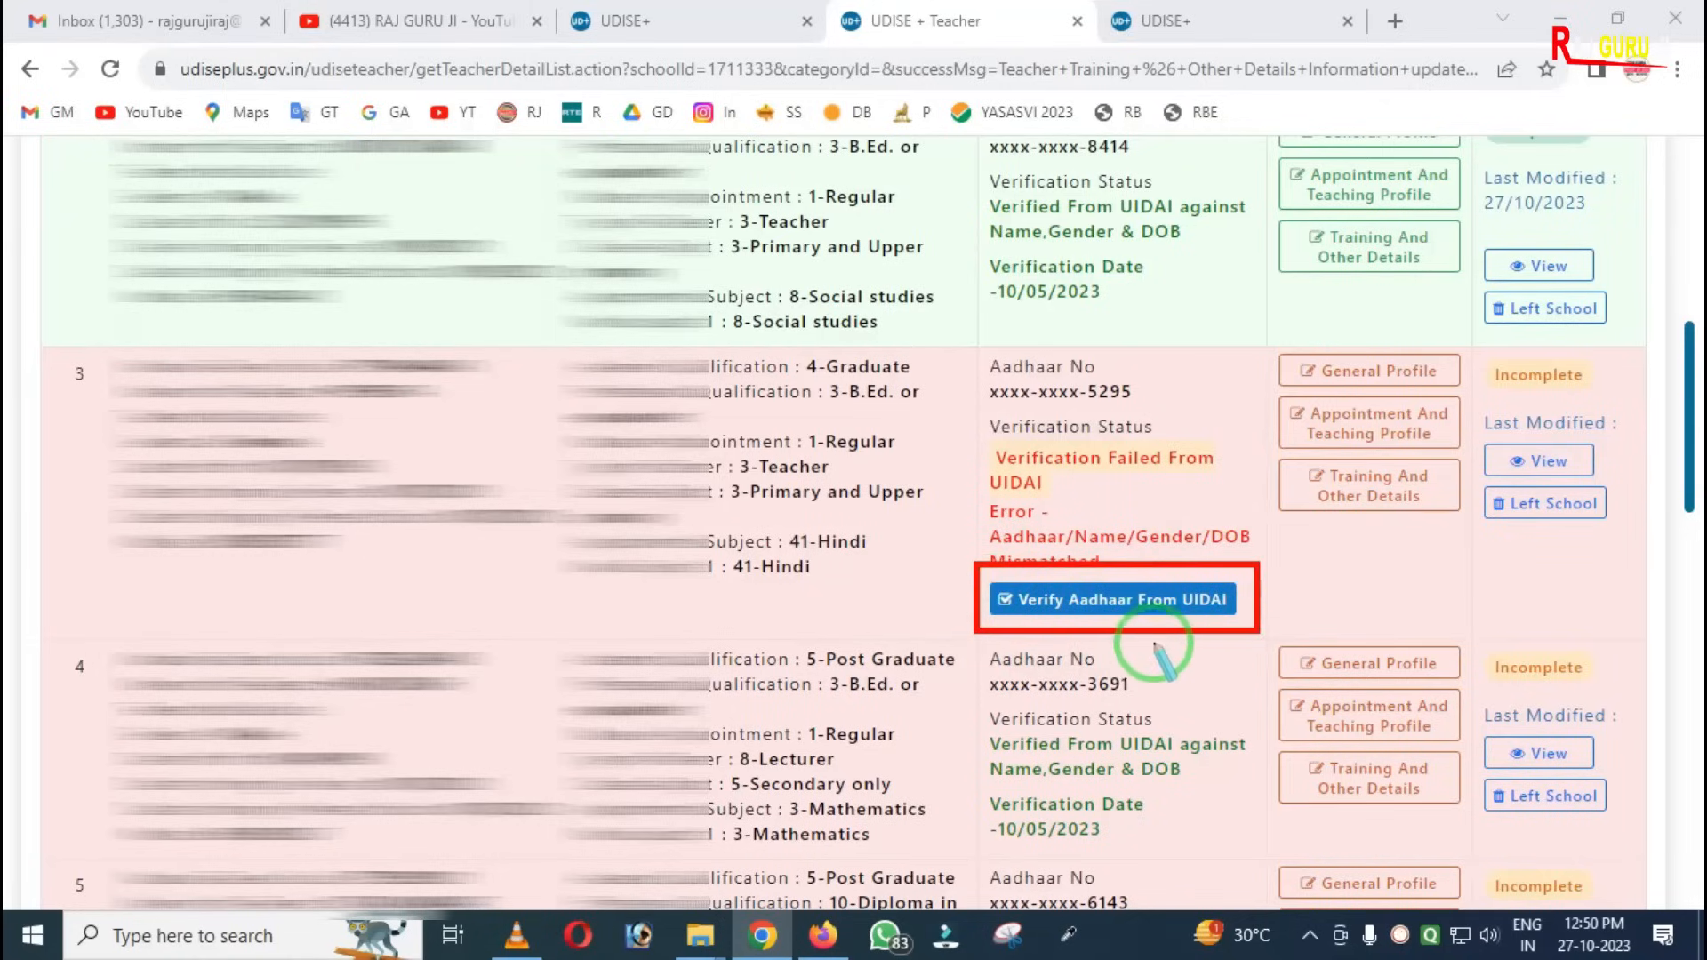
click(1071, 611)
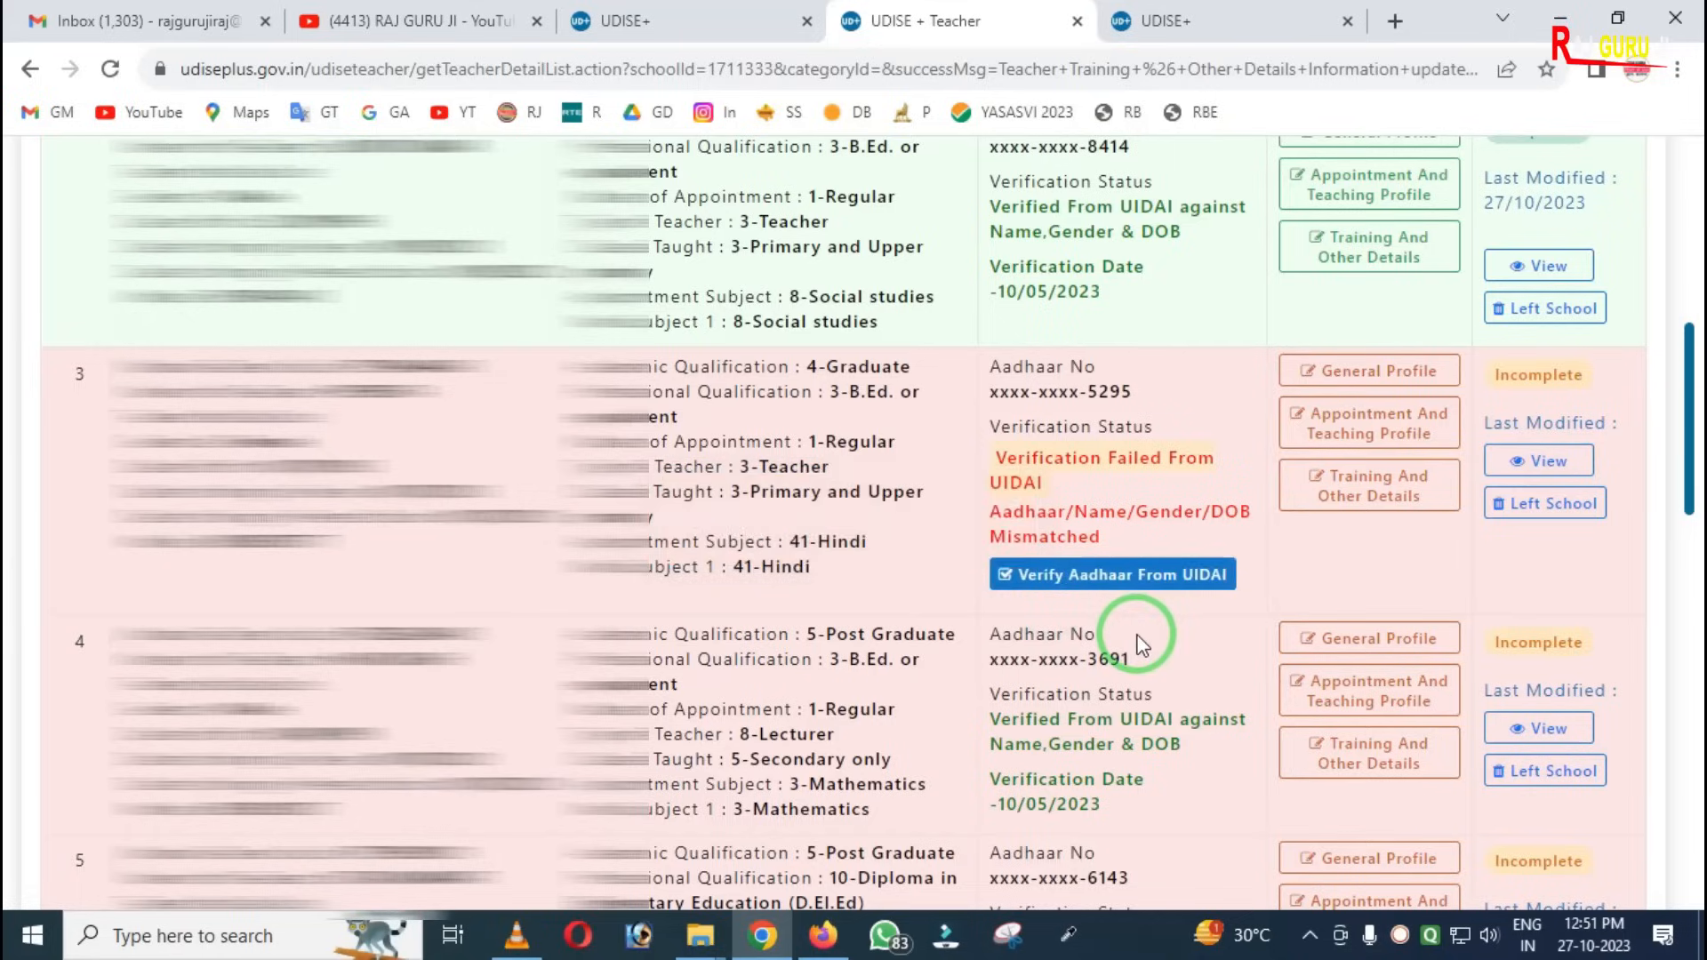
- Look through both pages of the teacher list to examine the completion status of each record
scroll(1137, 636, down, 15)
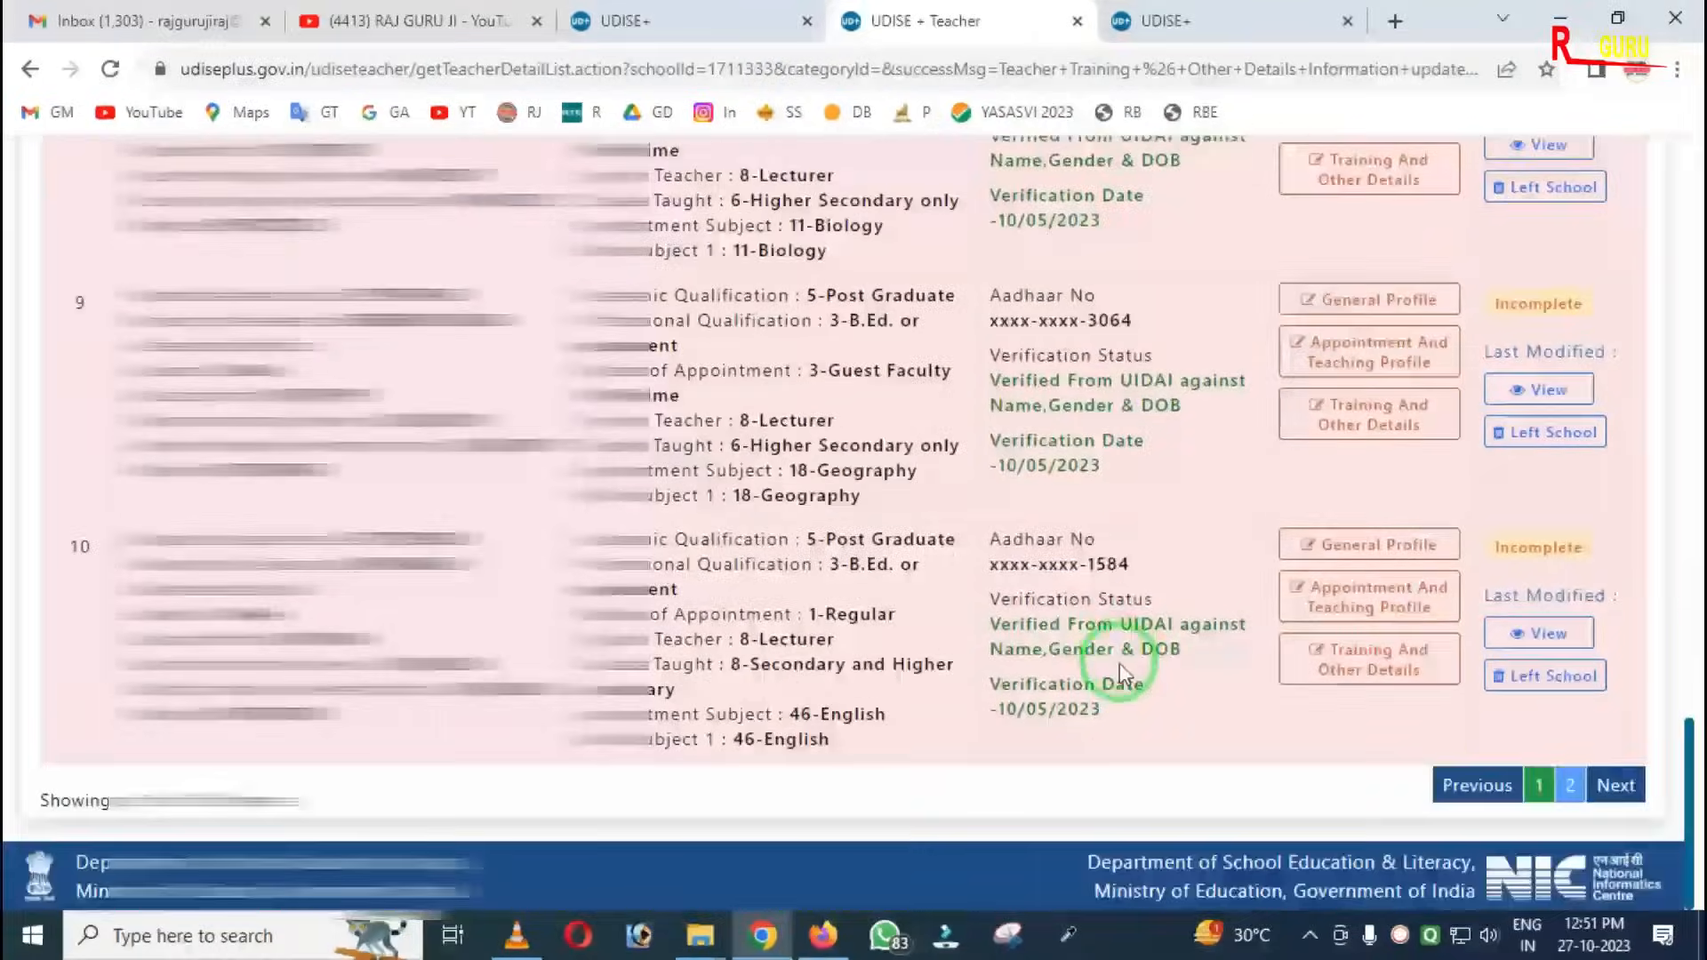
scroll(1122, 673, up, 20)
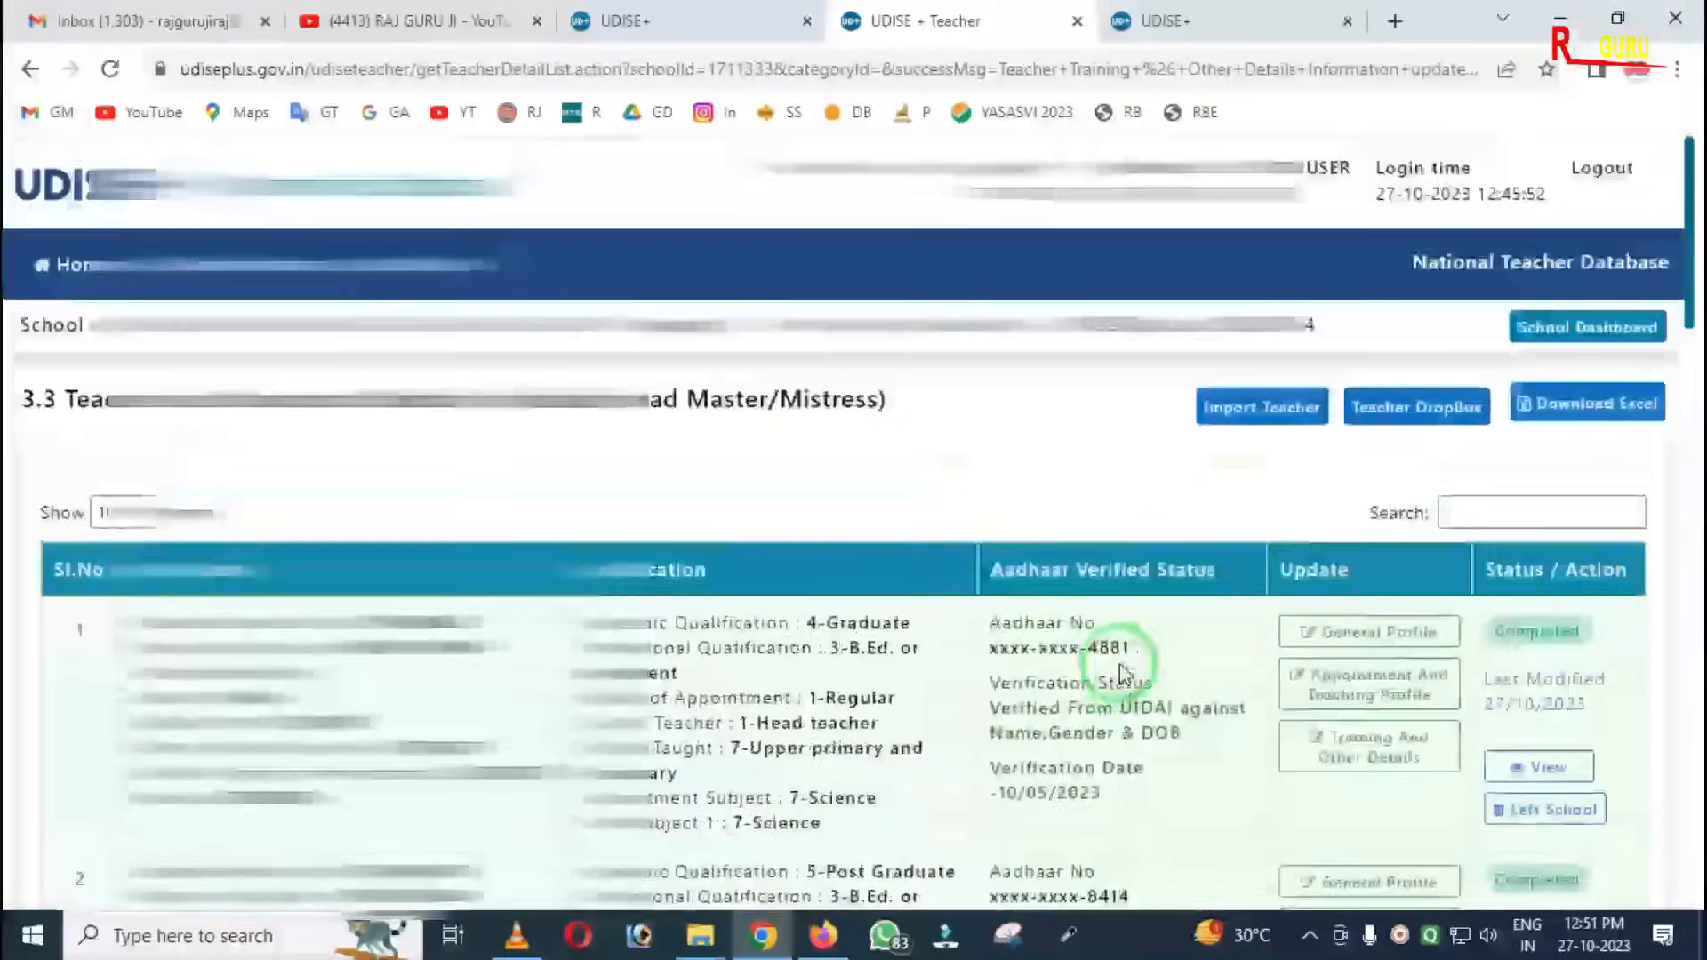
scroll(1125, 674, down, 4)
scroll(1125, 674, down, 12)
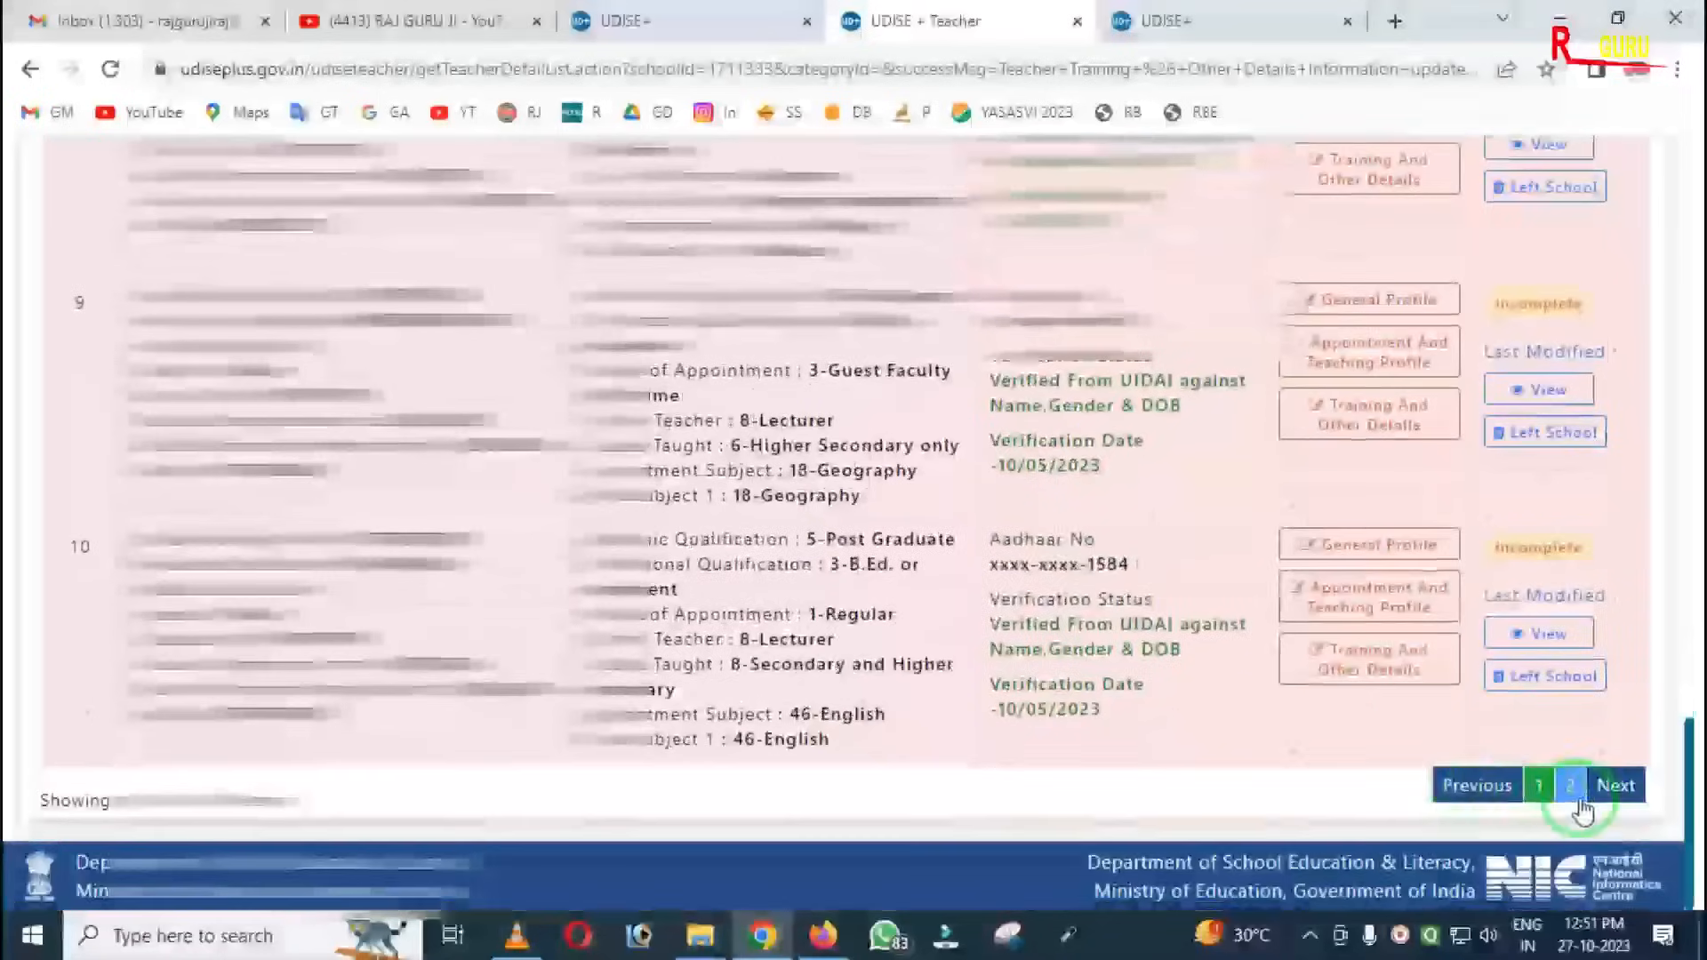
click(1567, 786)
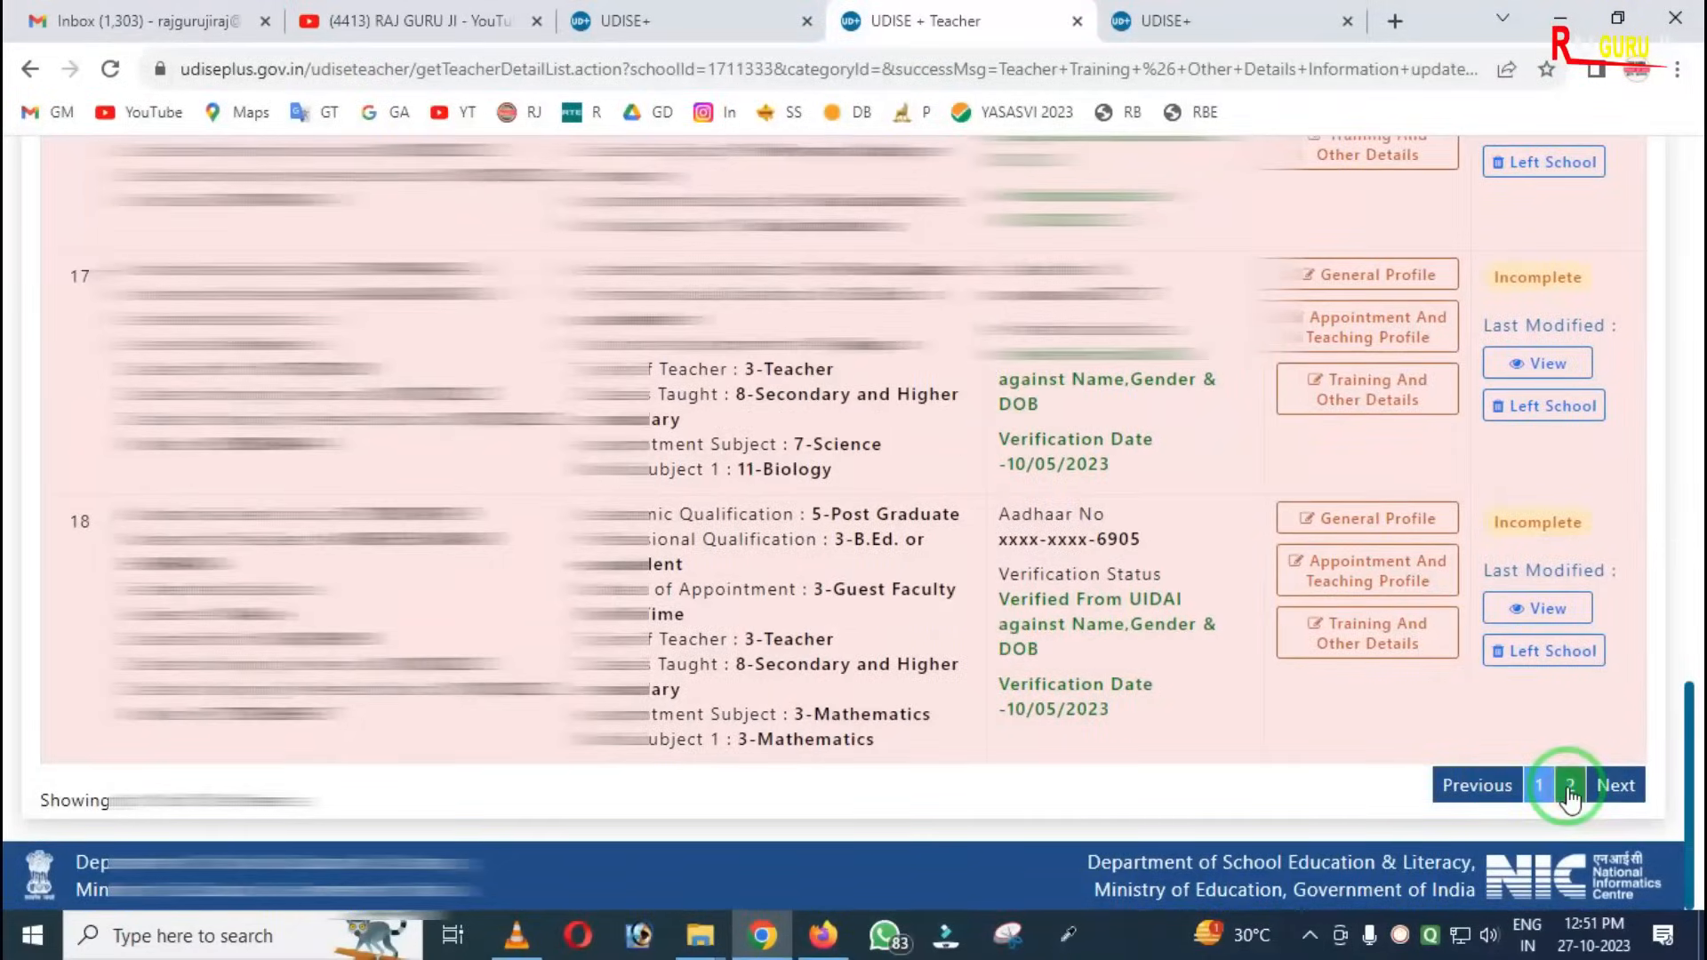
scroll(1335, 743, up, 5)
scroll(1335, 743, up, 15)
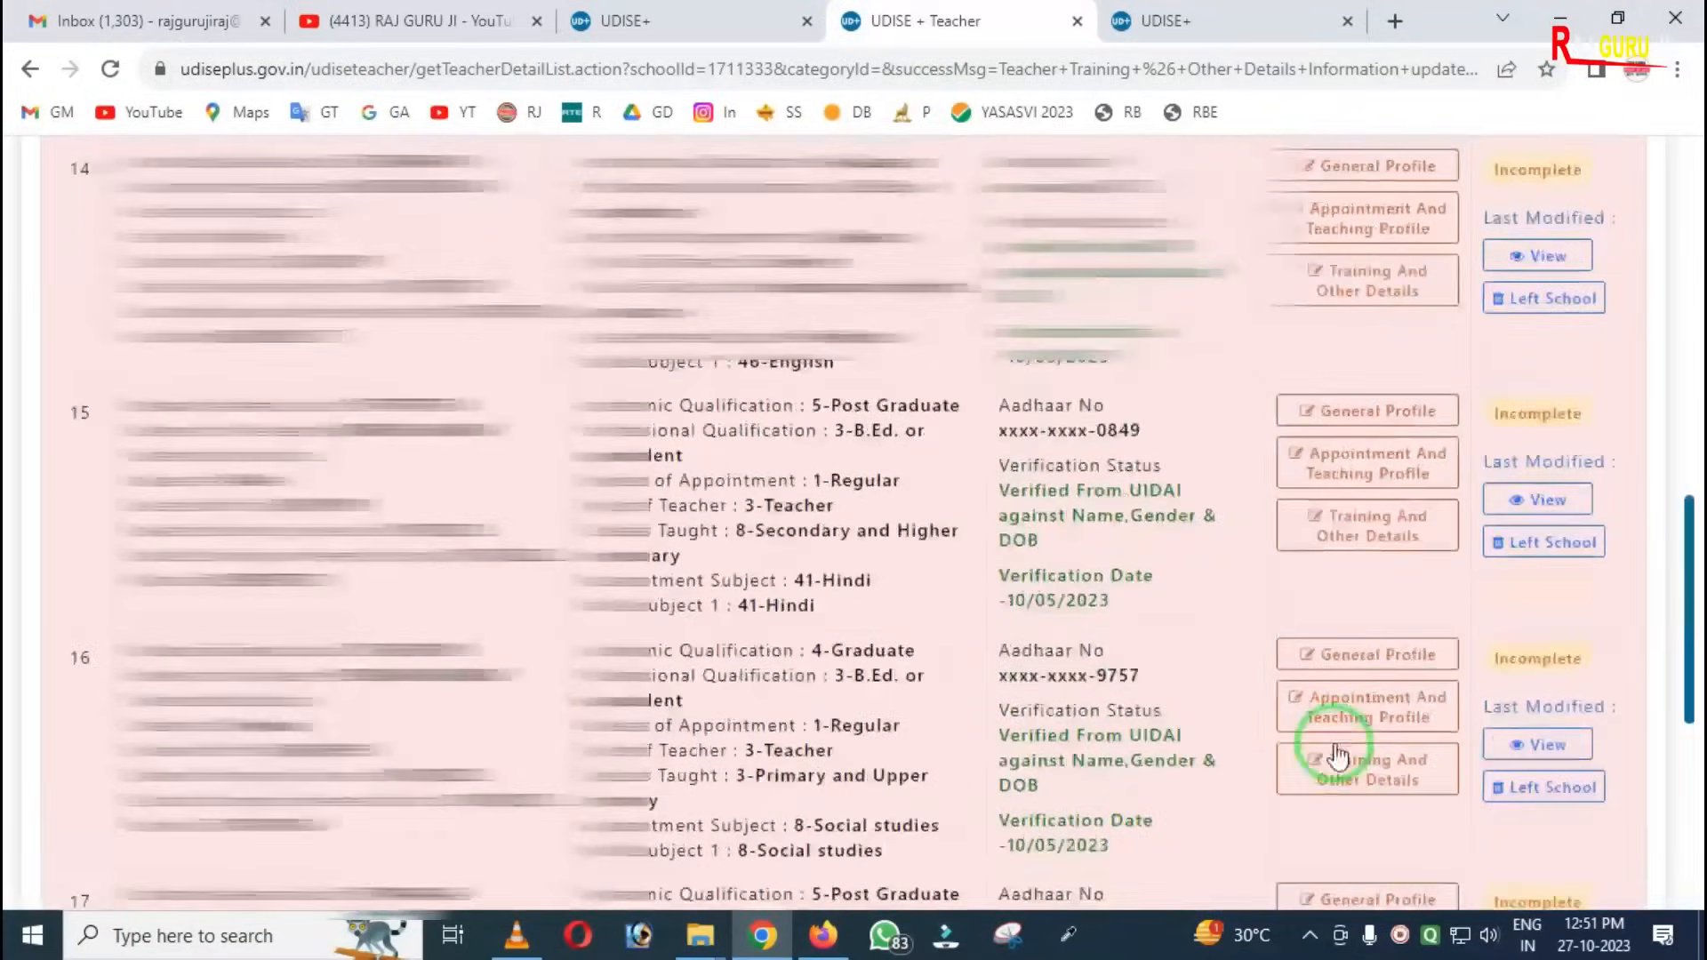
scroll(1209, 702, up, 1)
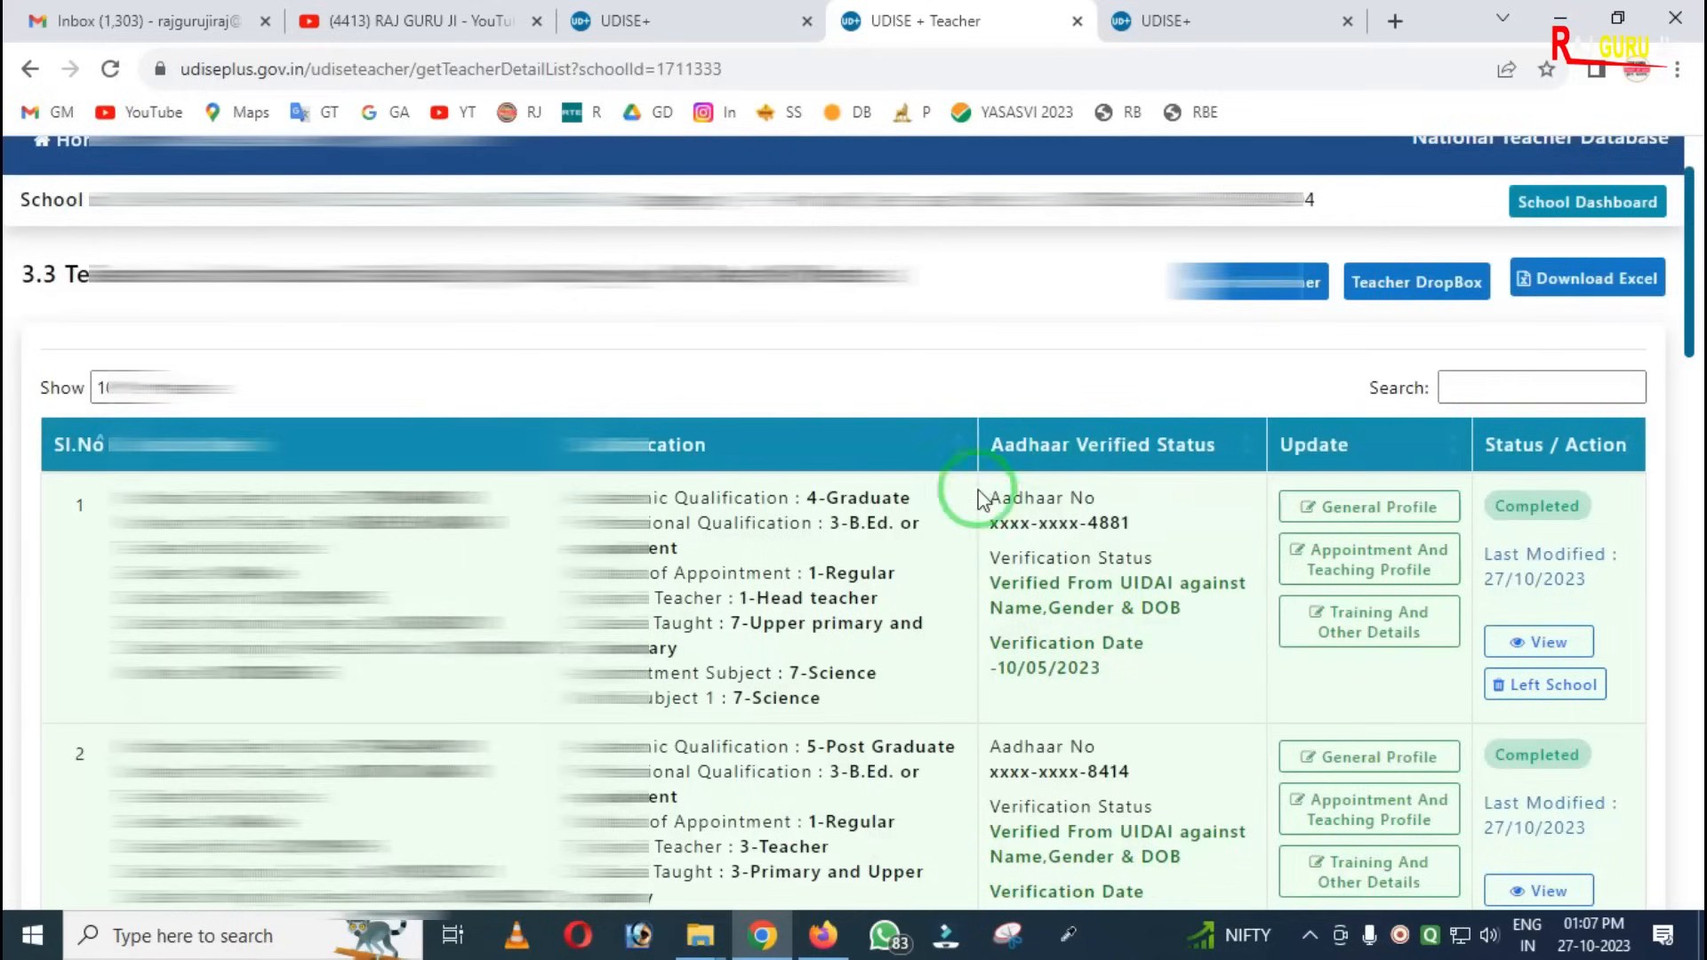
- Open the Left School form for the fourth teacher in the list
scroll(984, 495, down, 3)
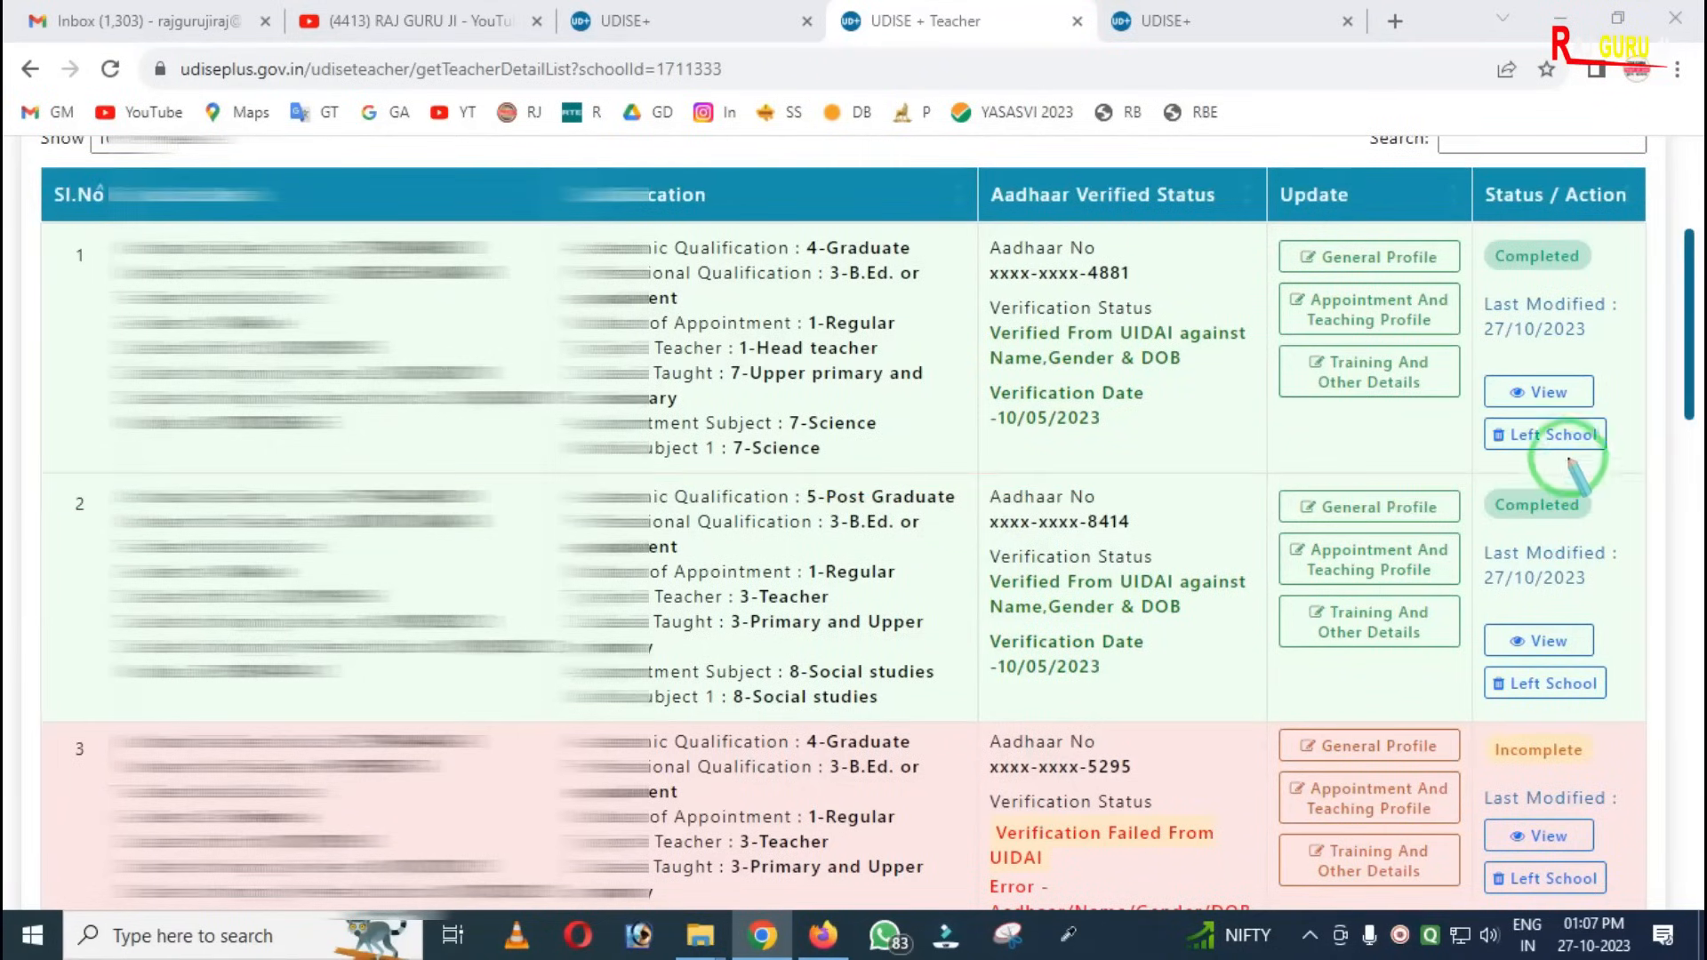
scroll(1440, 458, down, 4)
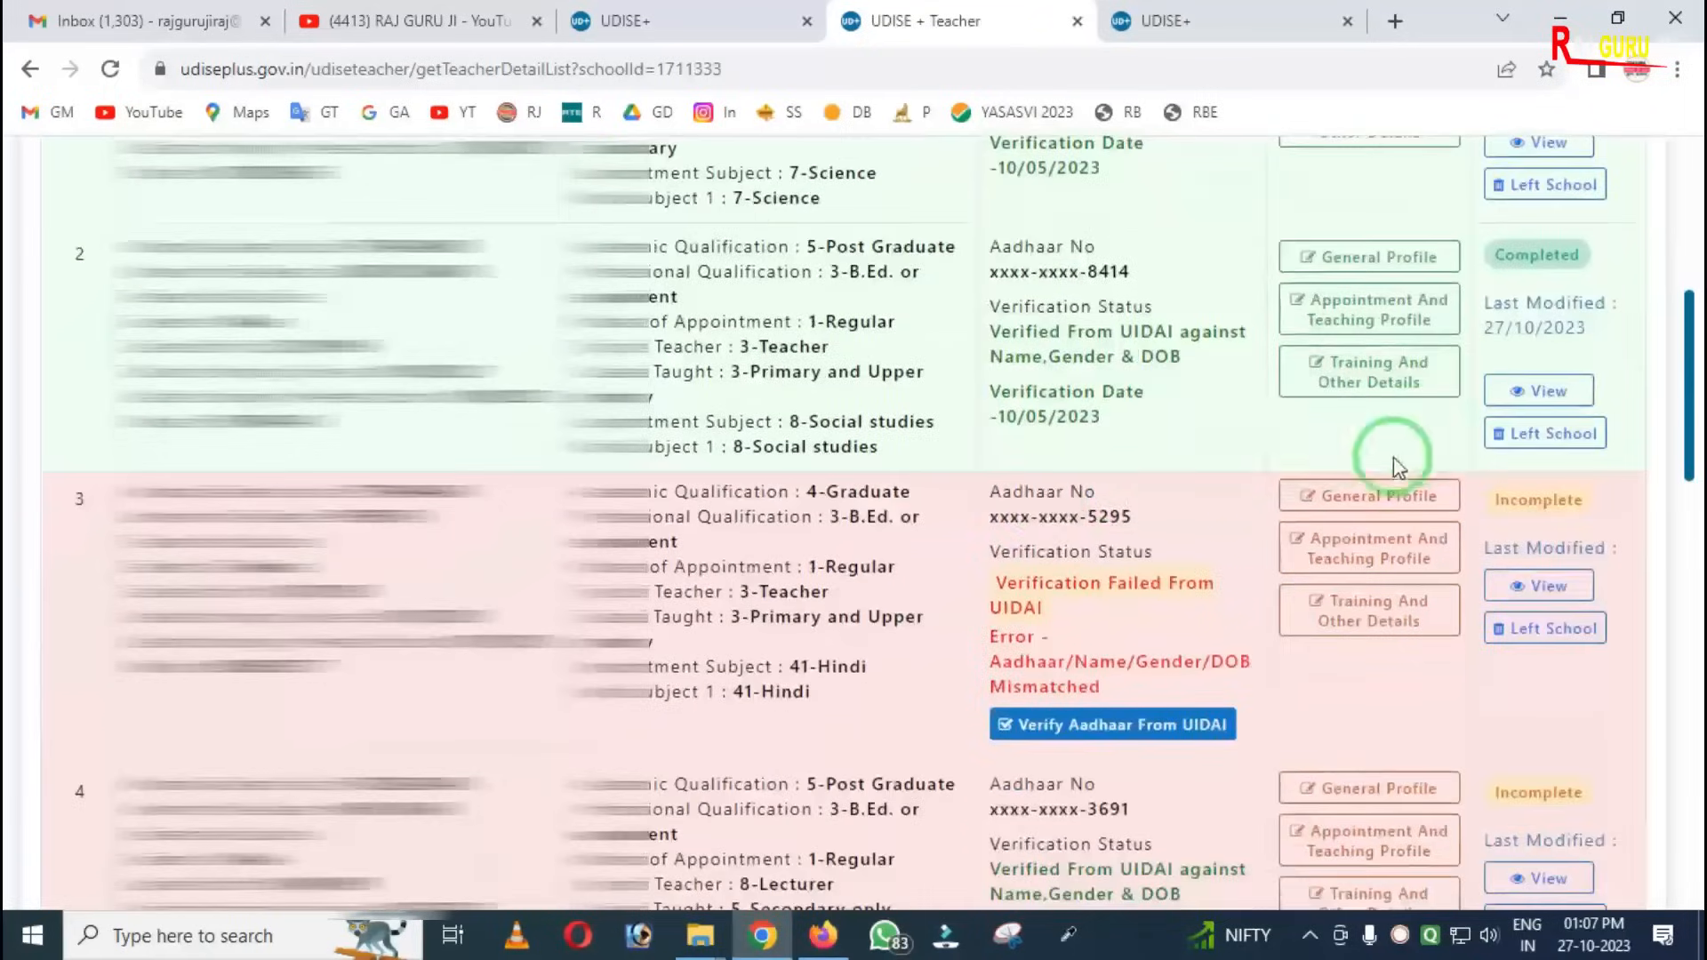
scroll(1111, 507, down, 3)
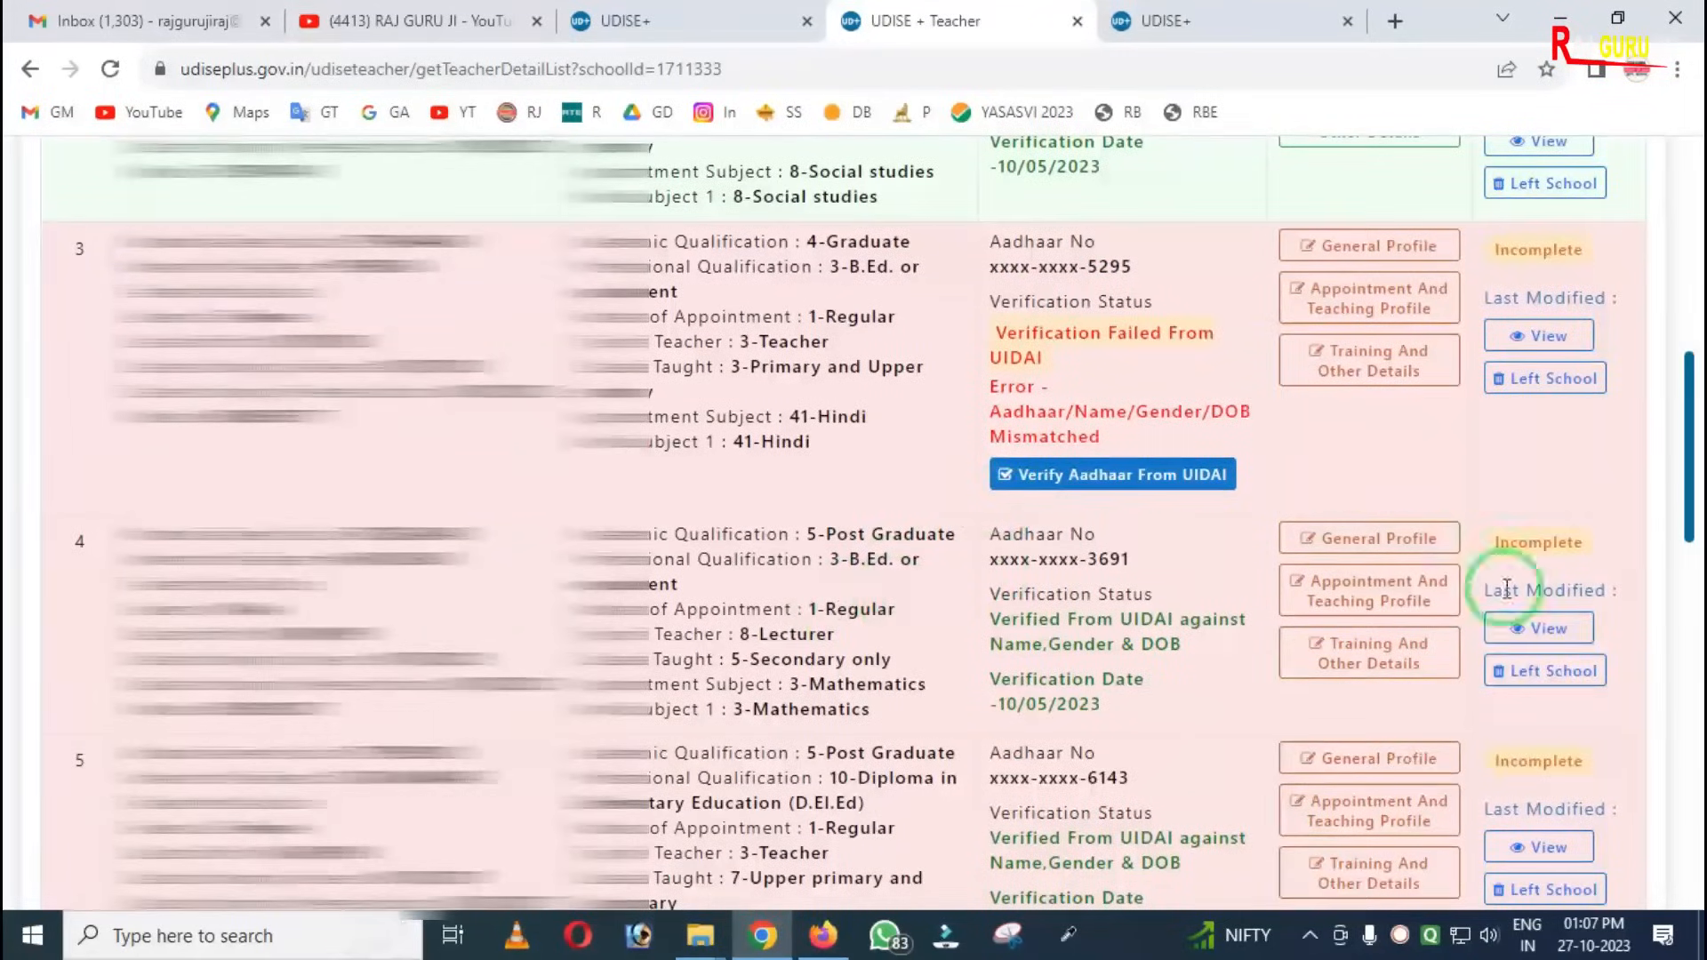
click(1544, 676)
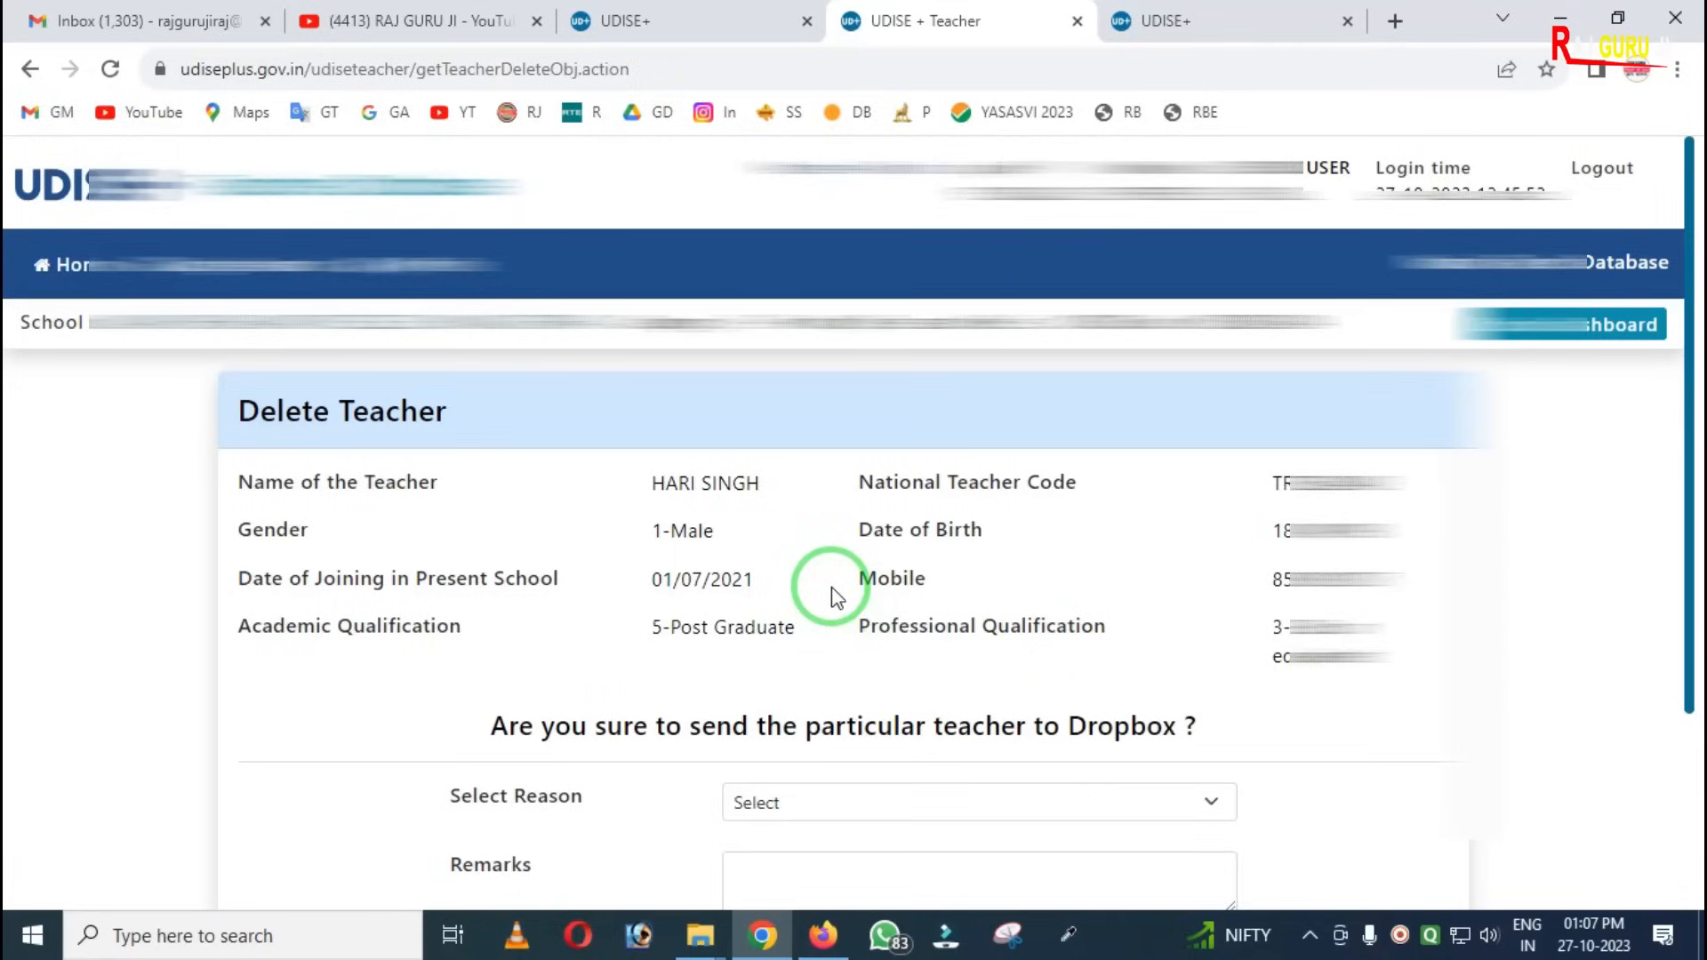
- Set the leaving reason to 4-Transferred/Shifted to Another School and enter the remark "Transferred another school"
scroll(830, 586, down, 3)
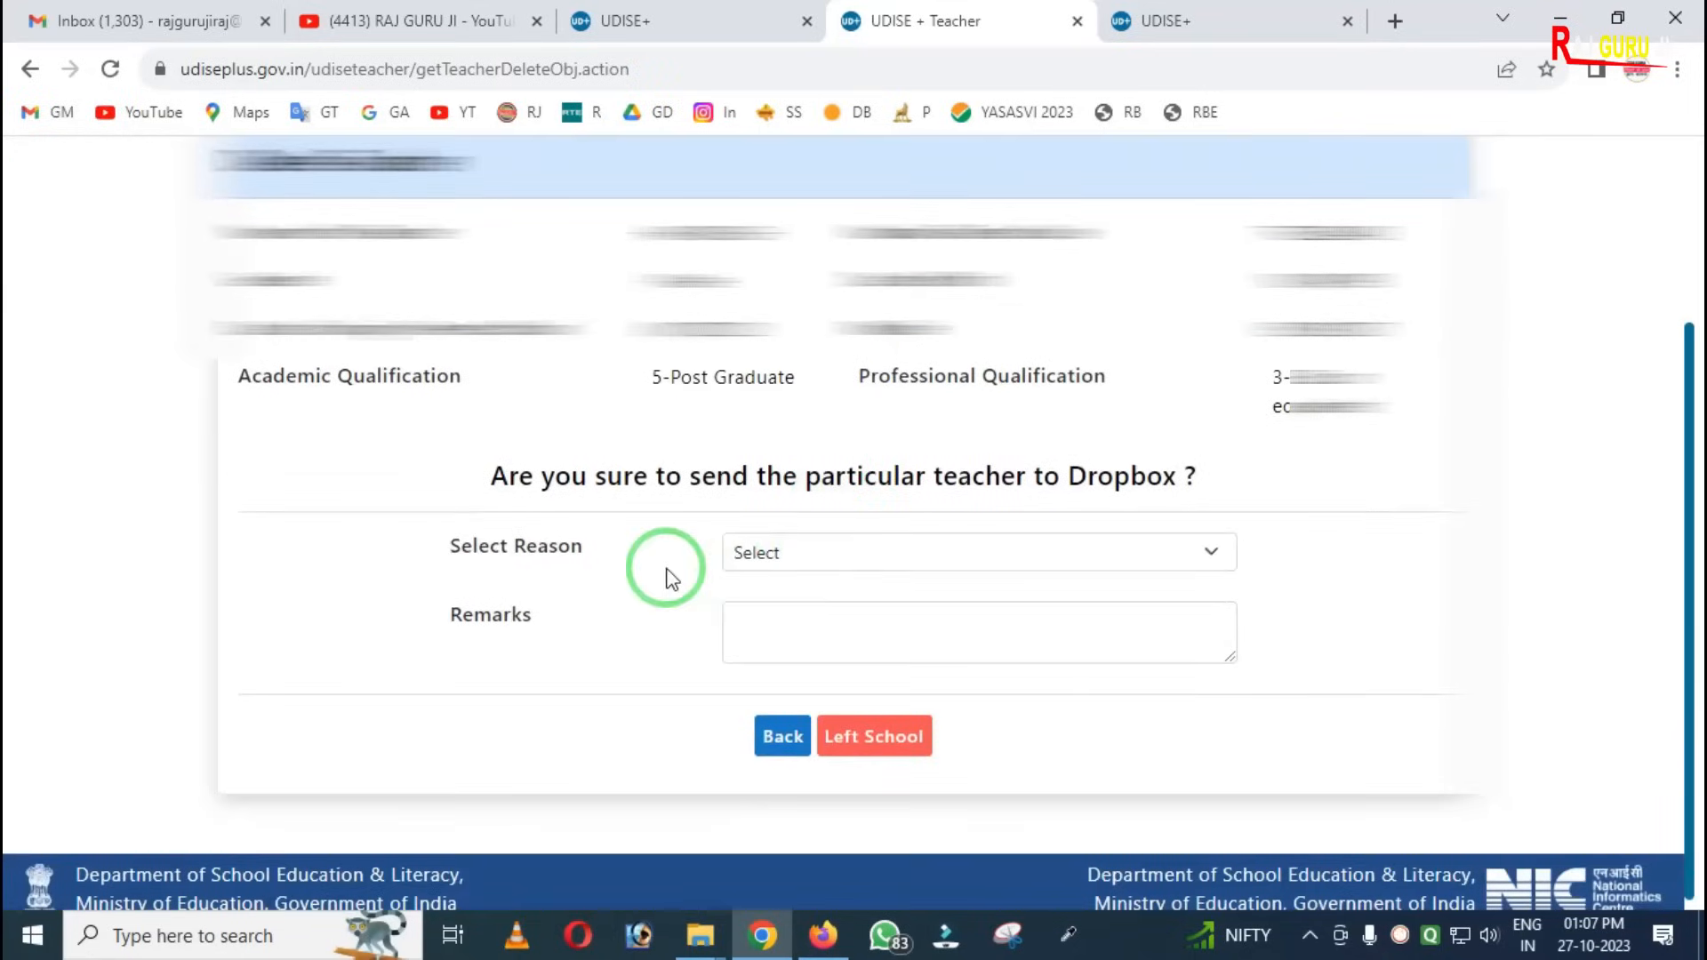
drag(396, 511, 711, 602)
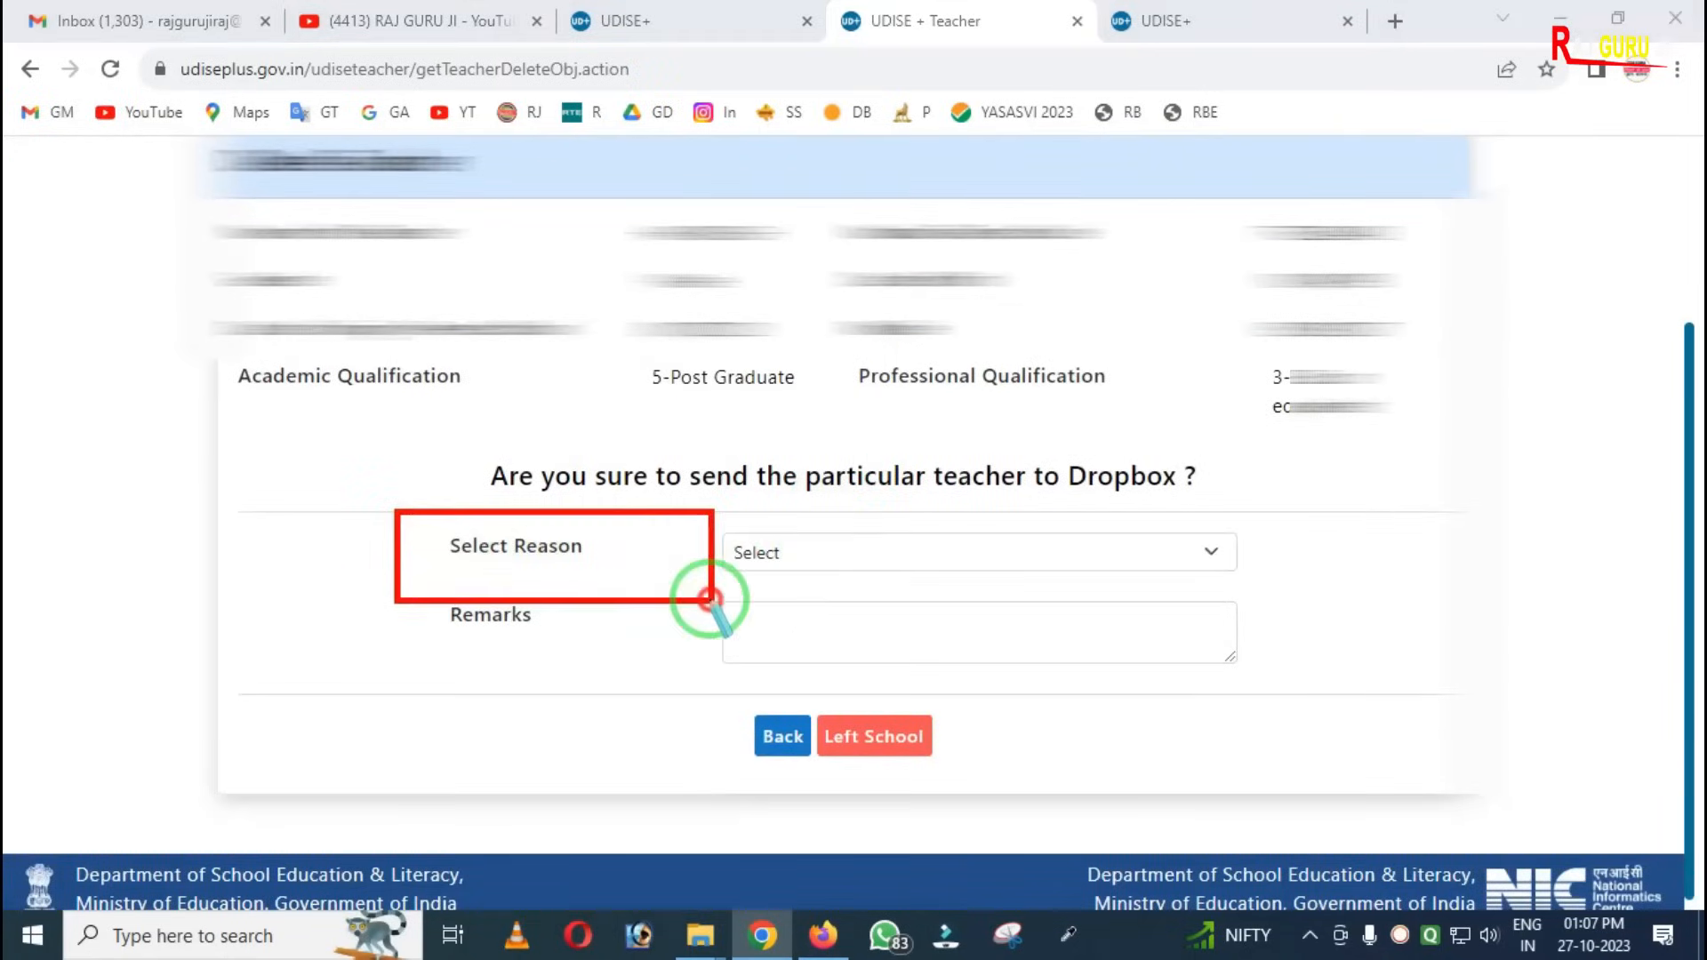
click(768, 555)
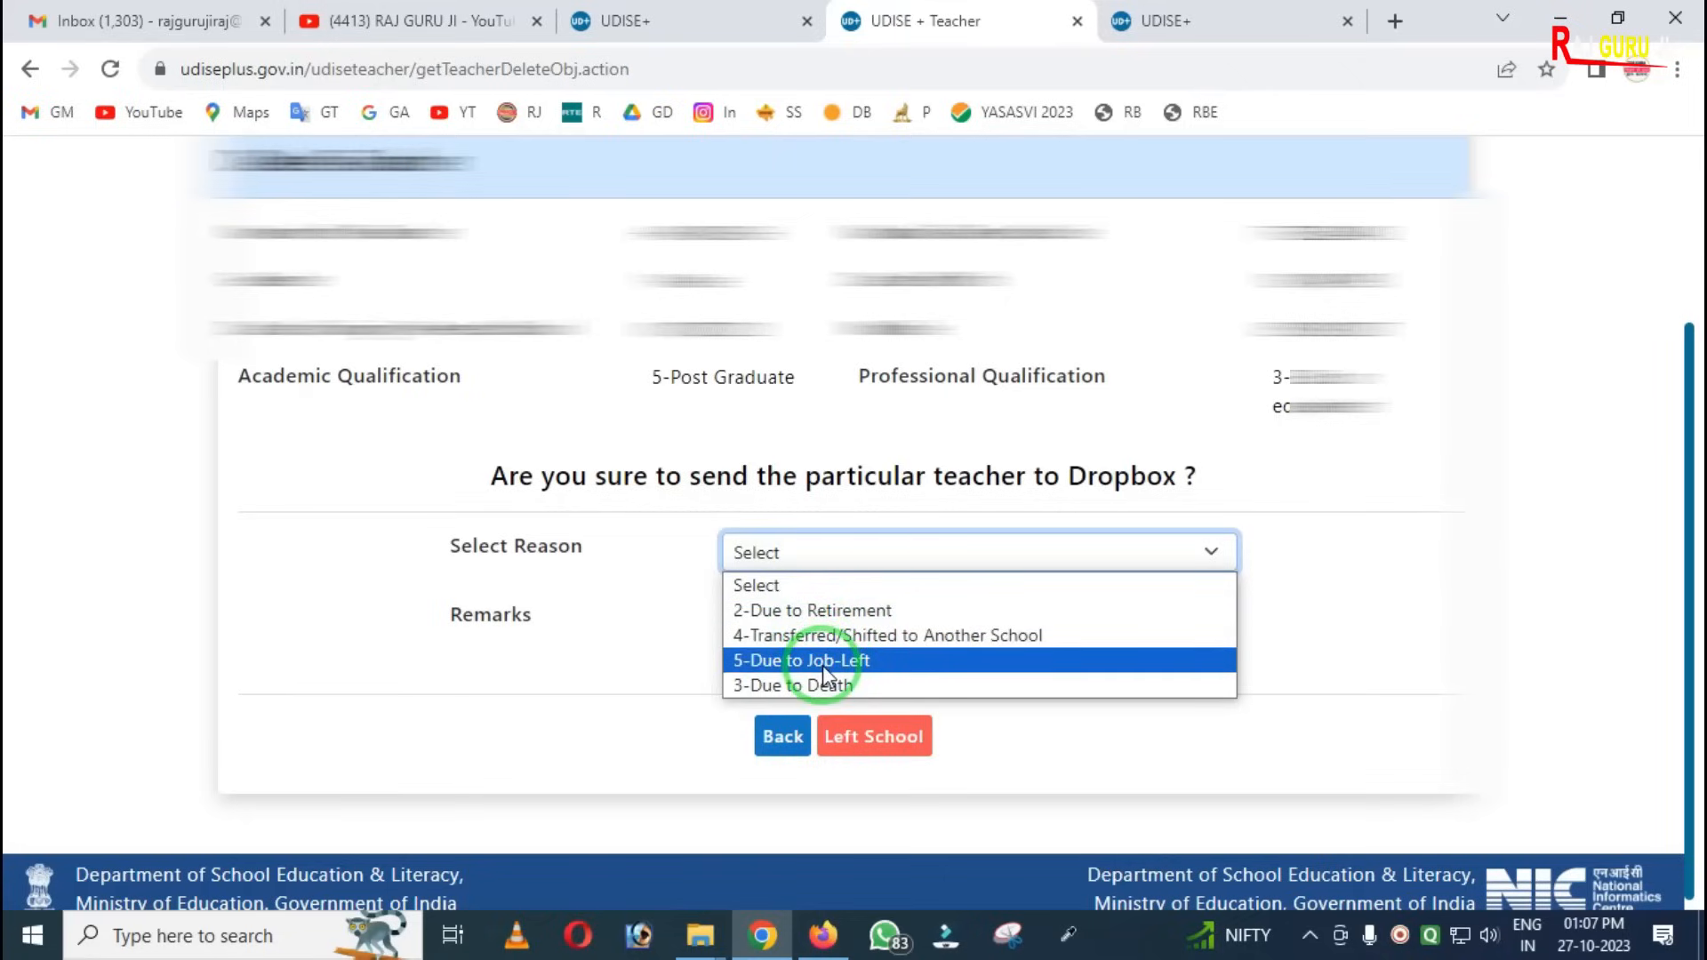
click(678, 648)
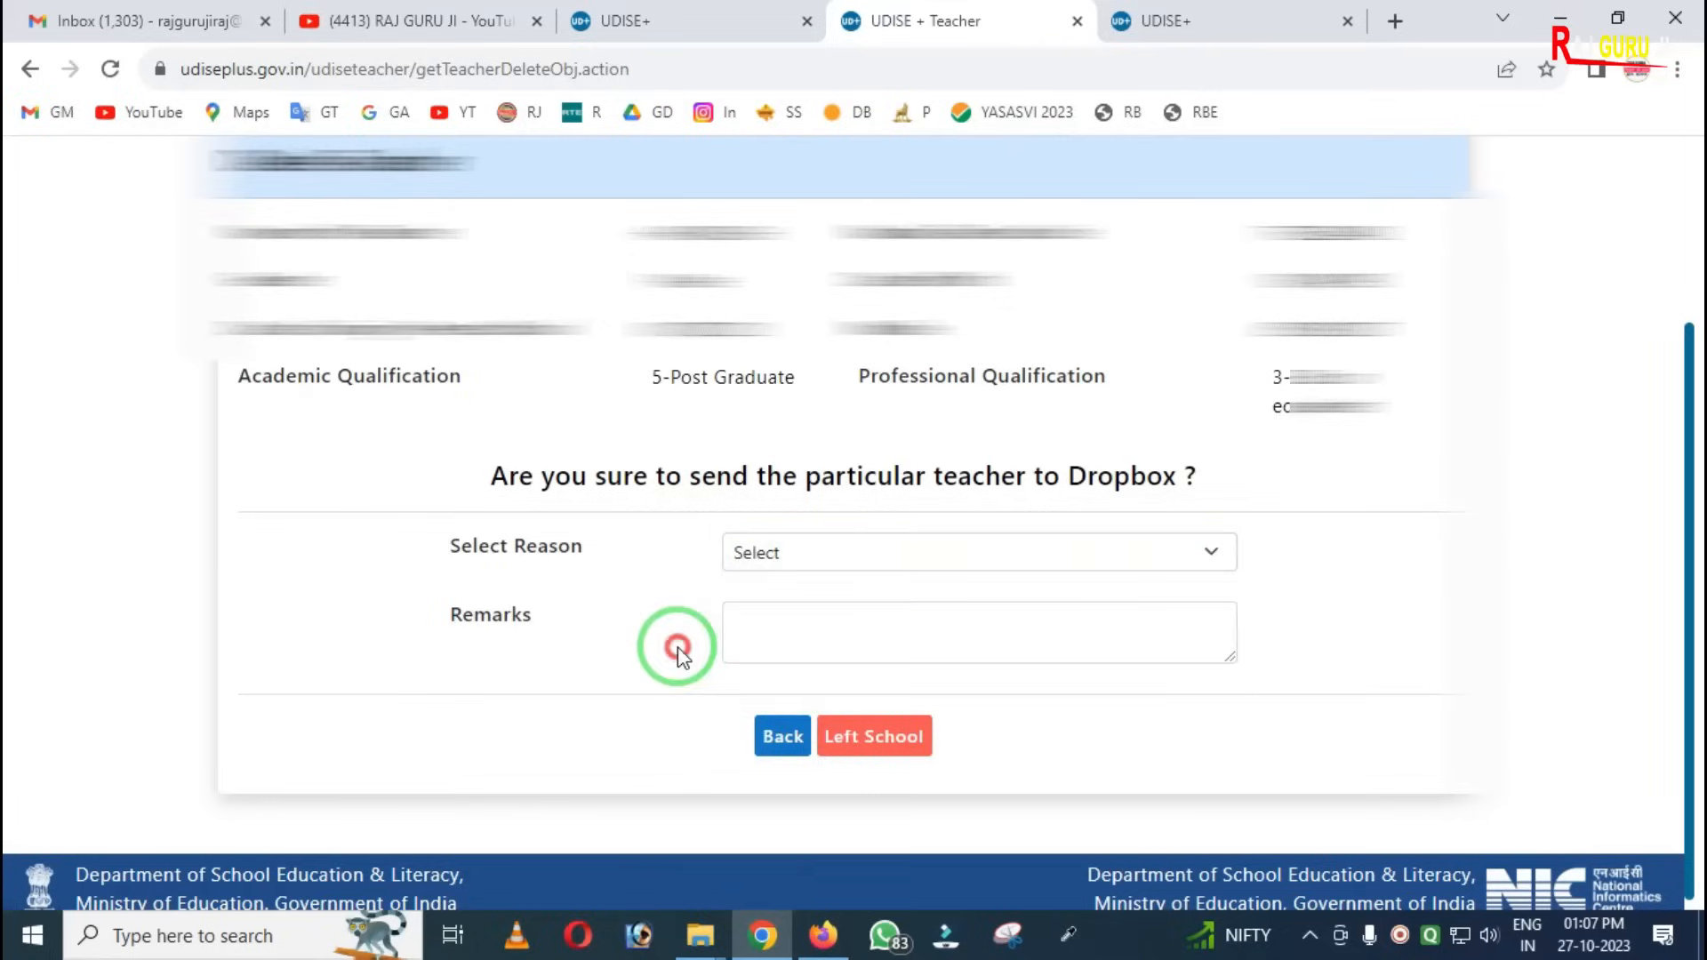
click(761, 554)
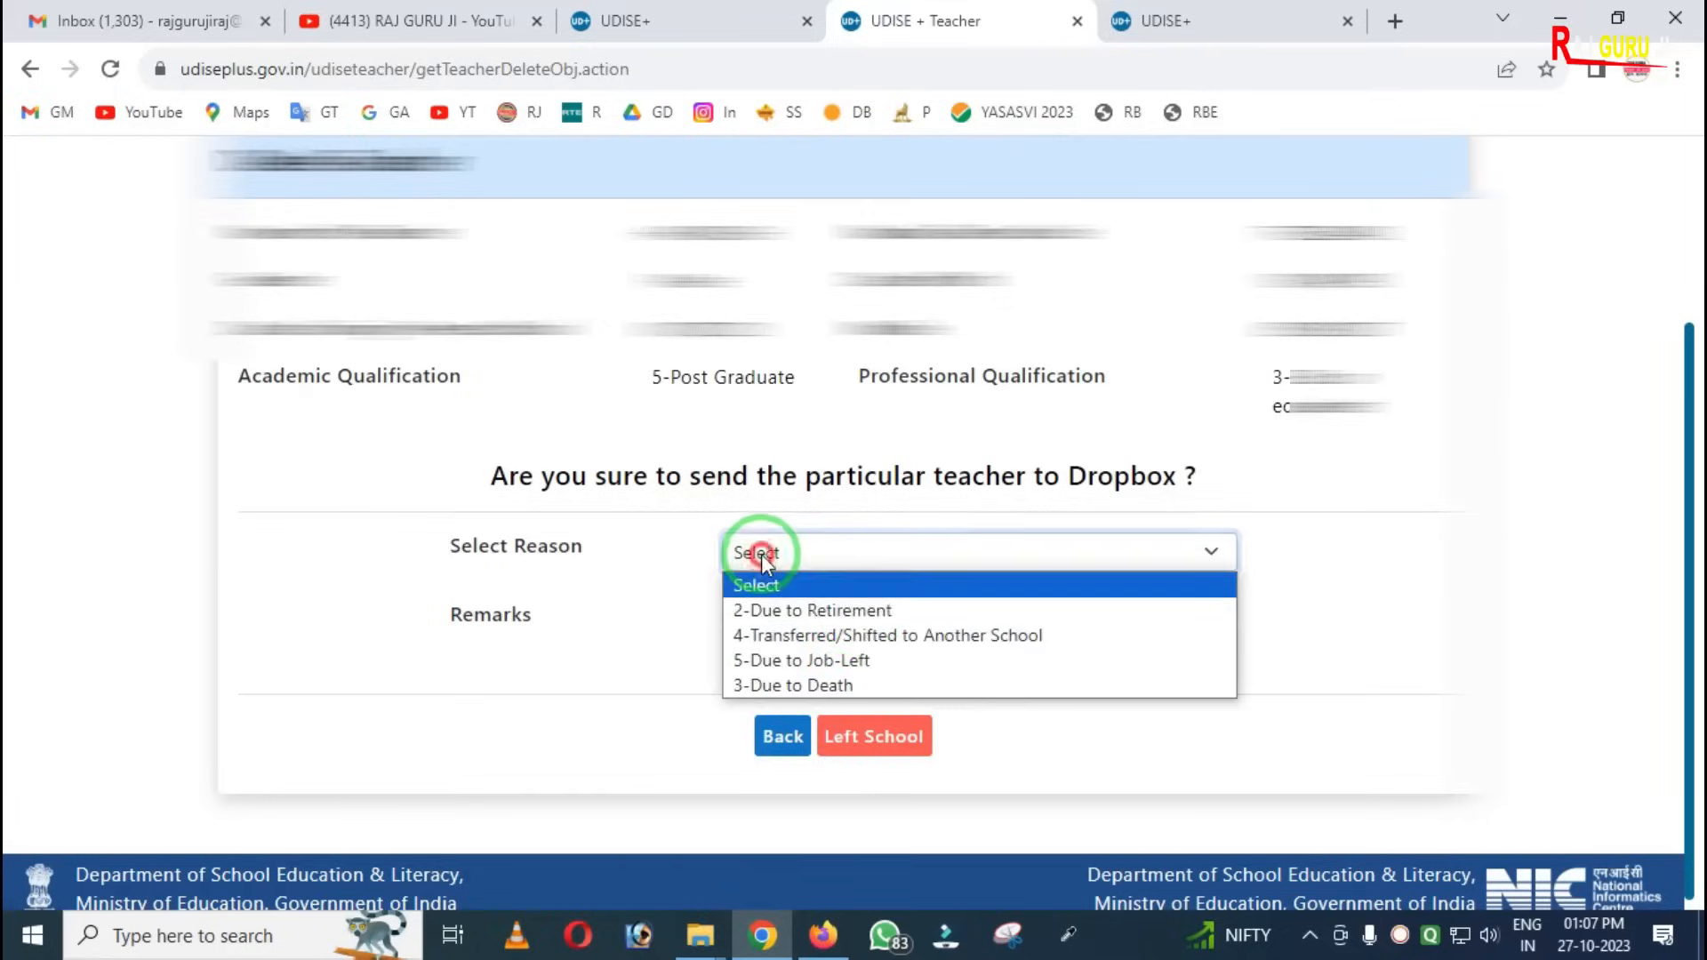
click(809, 625)
click(782, 625)
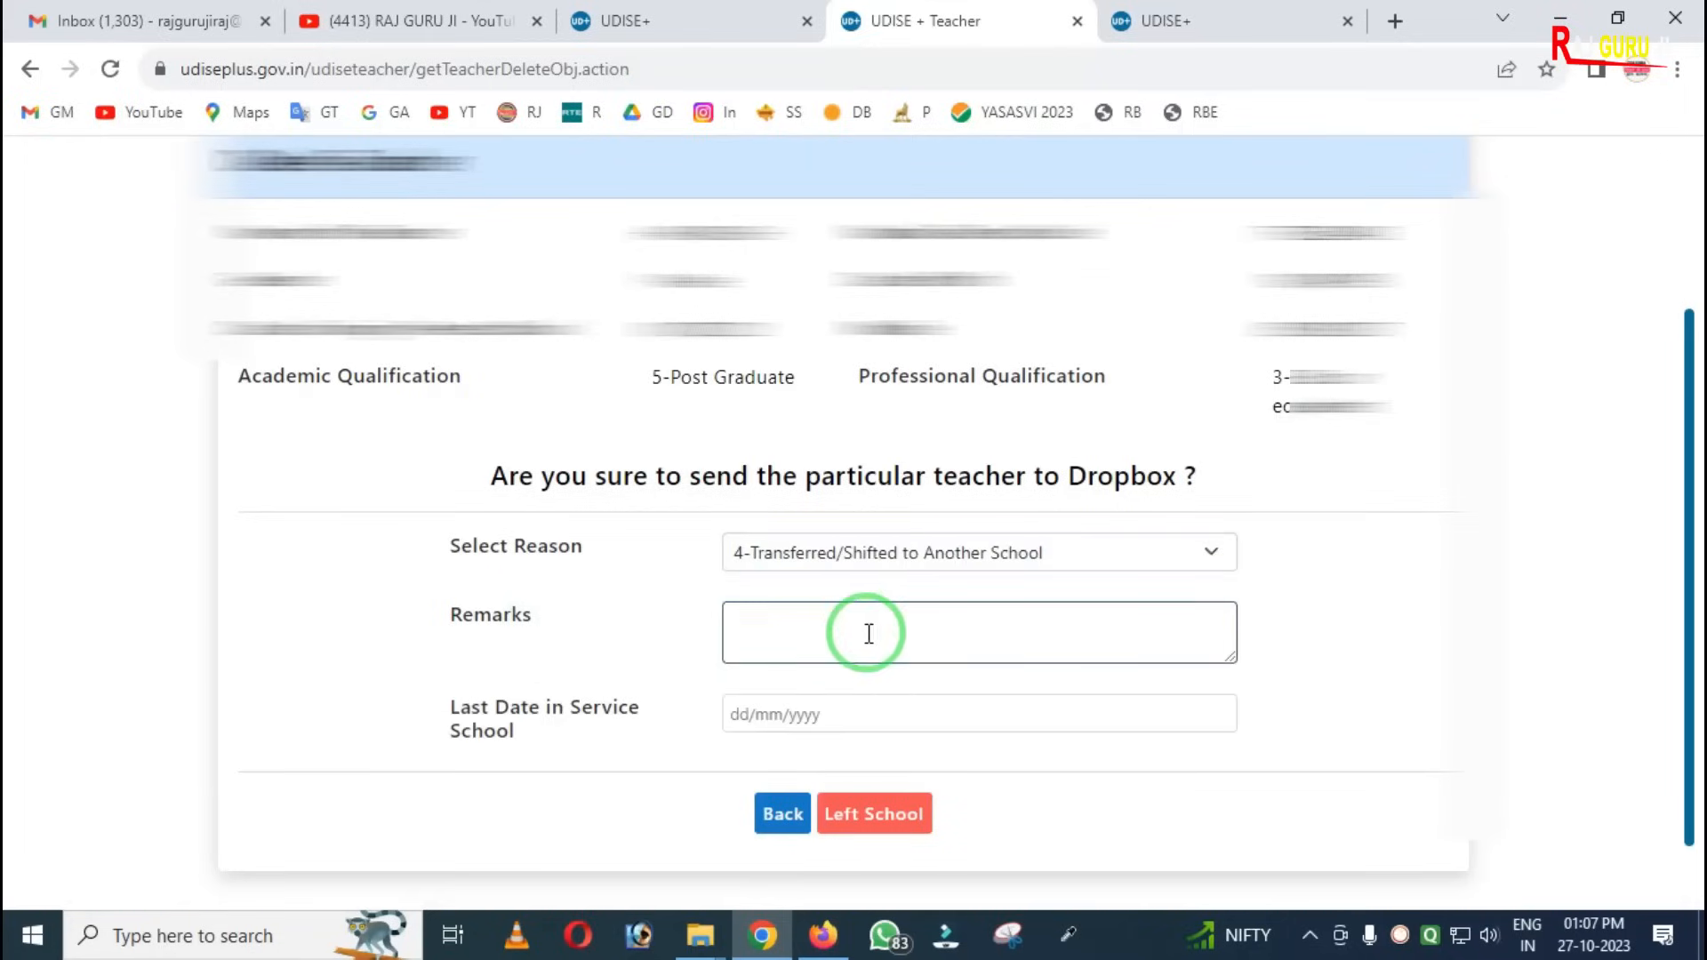
text(Transferred another school)
- Set the last date in service school to 01/09/2023
click(749, 715)
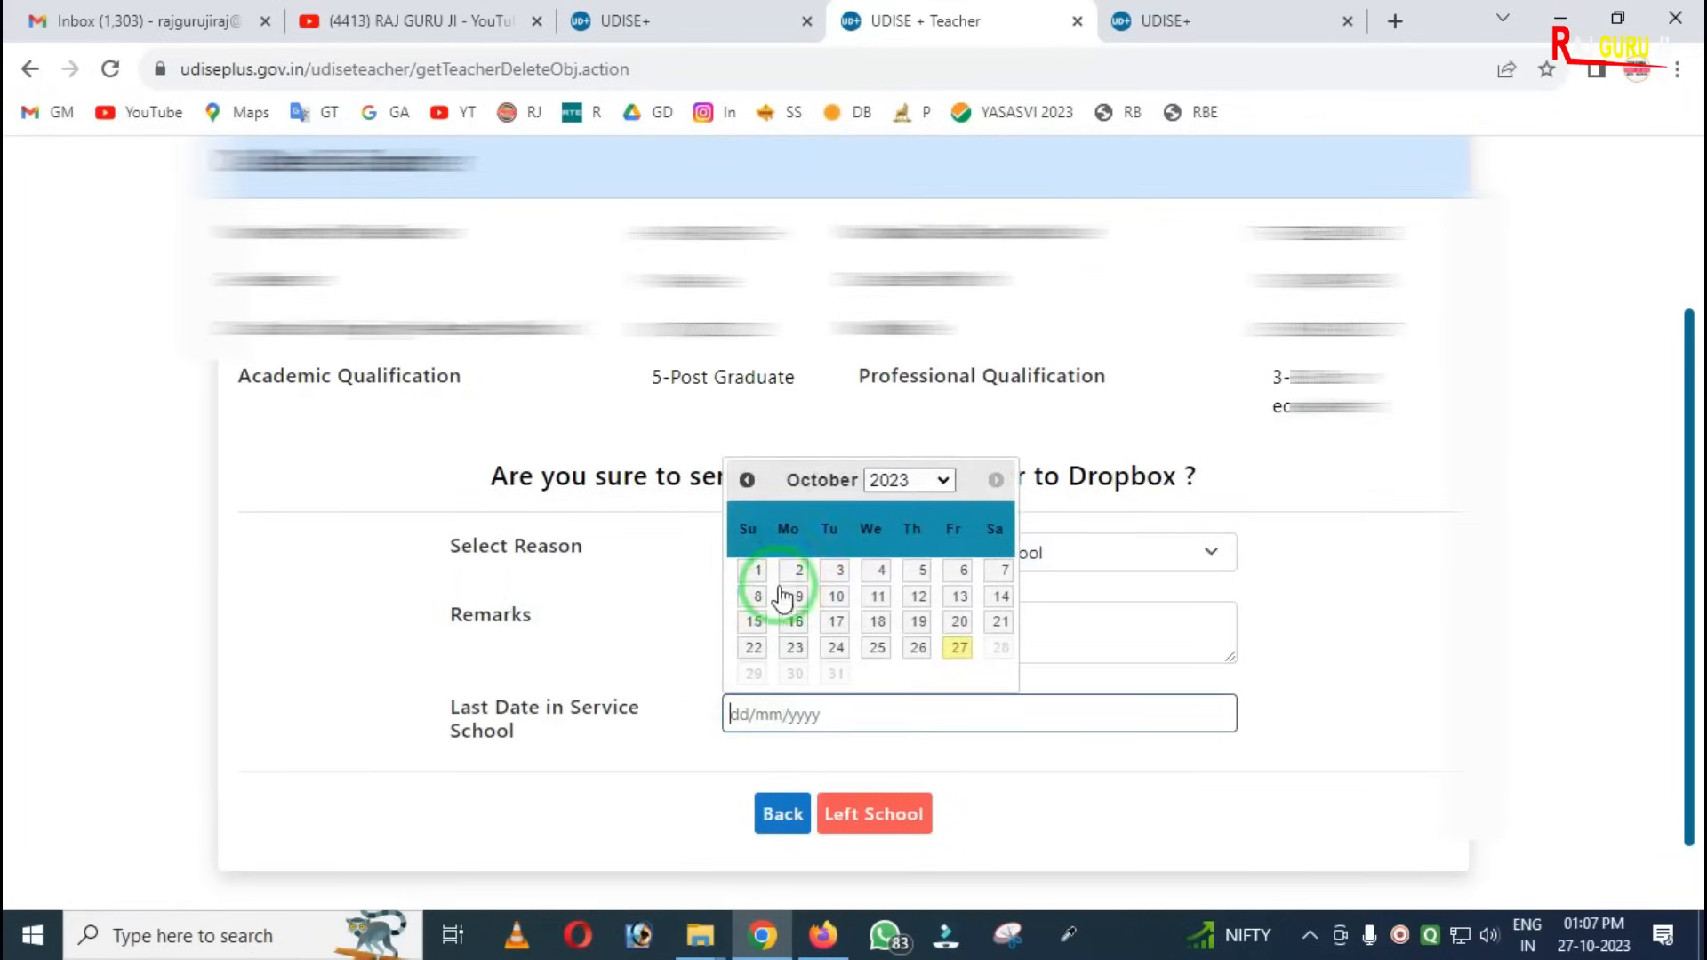
click(748, 481)
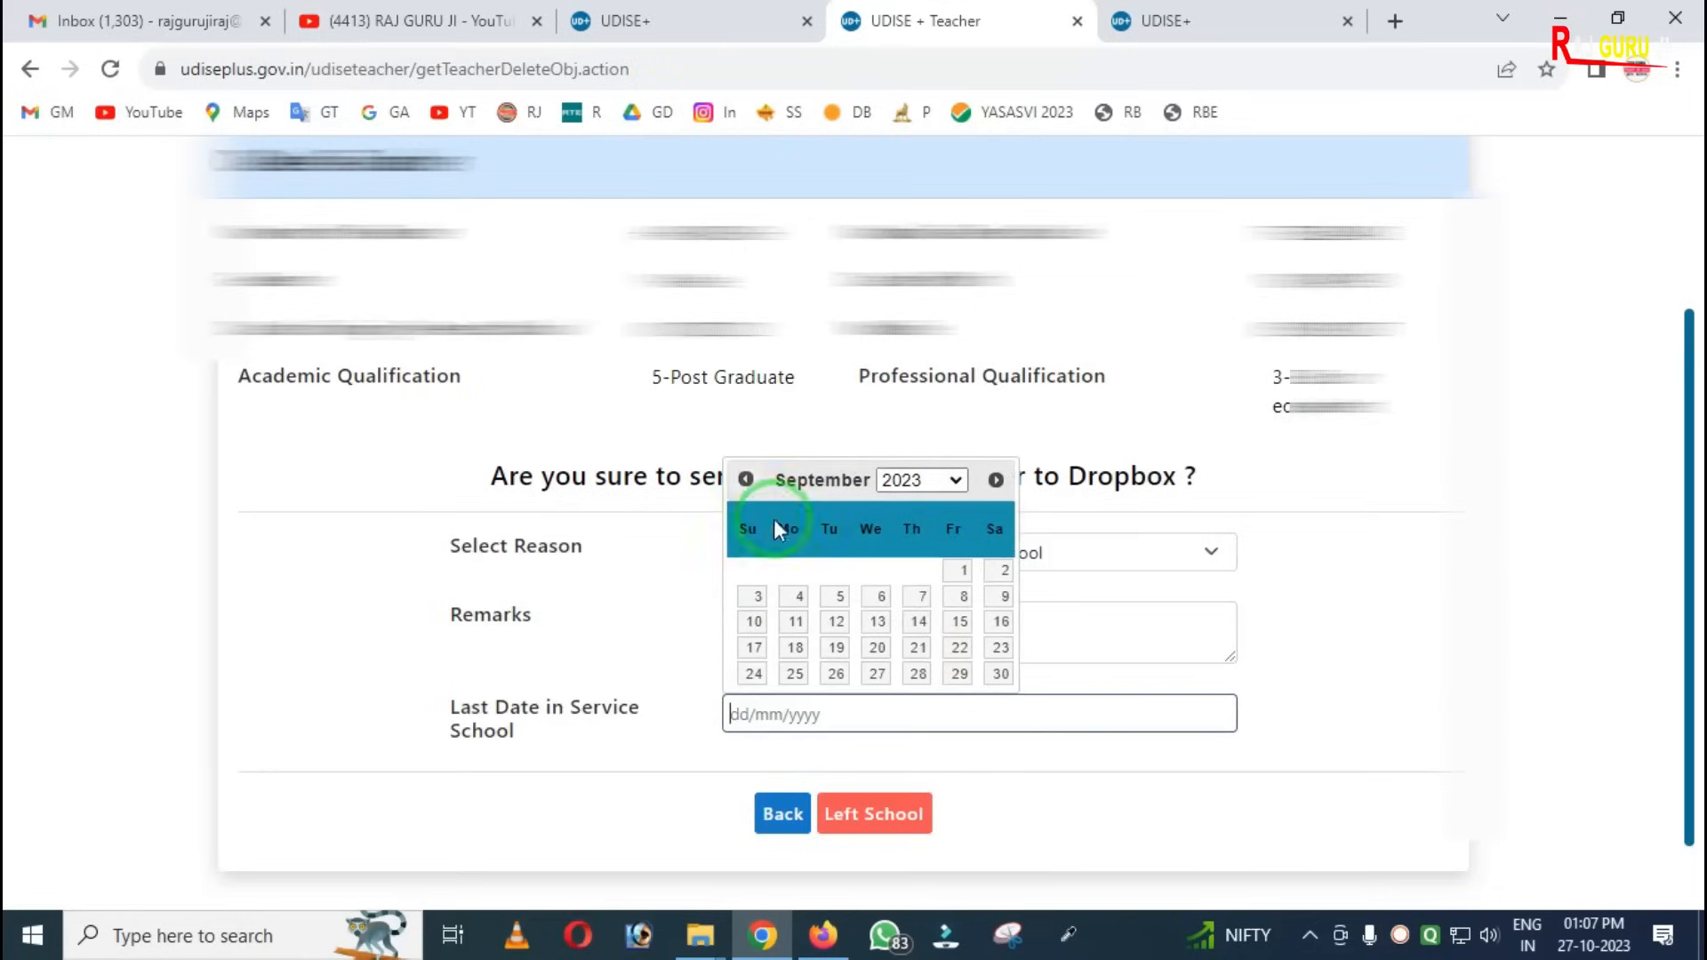
click(960, 571)
- Submit the Left School form for the teacher, then cancel the Dropbox confirmation
click(876, 827)
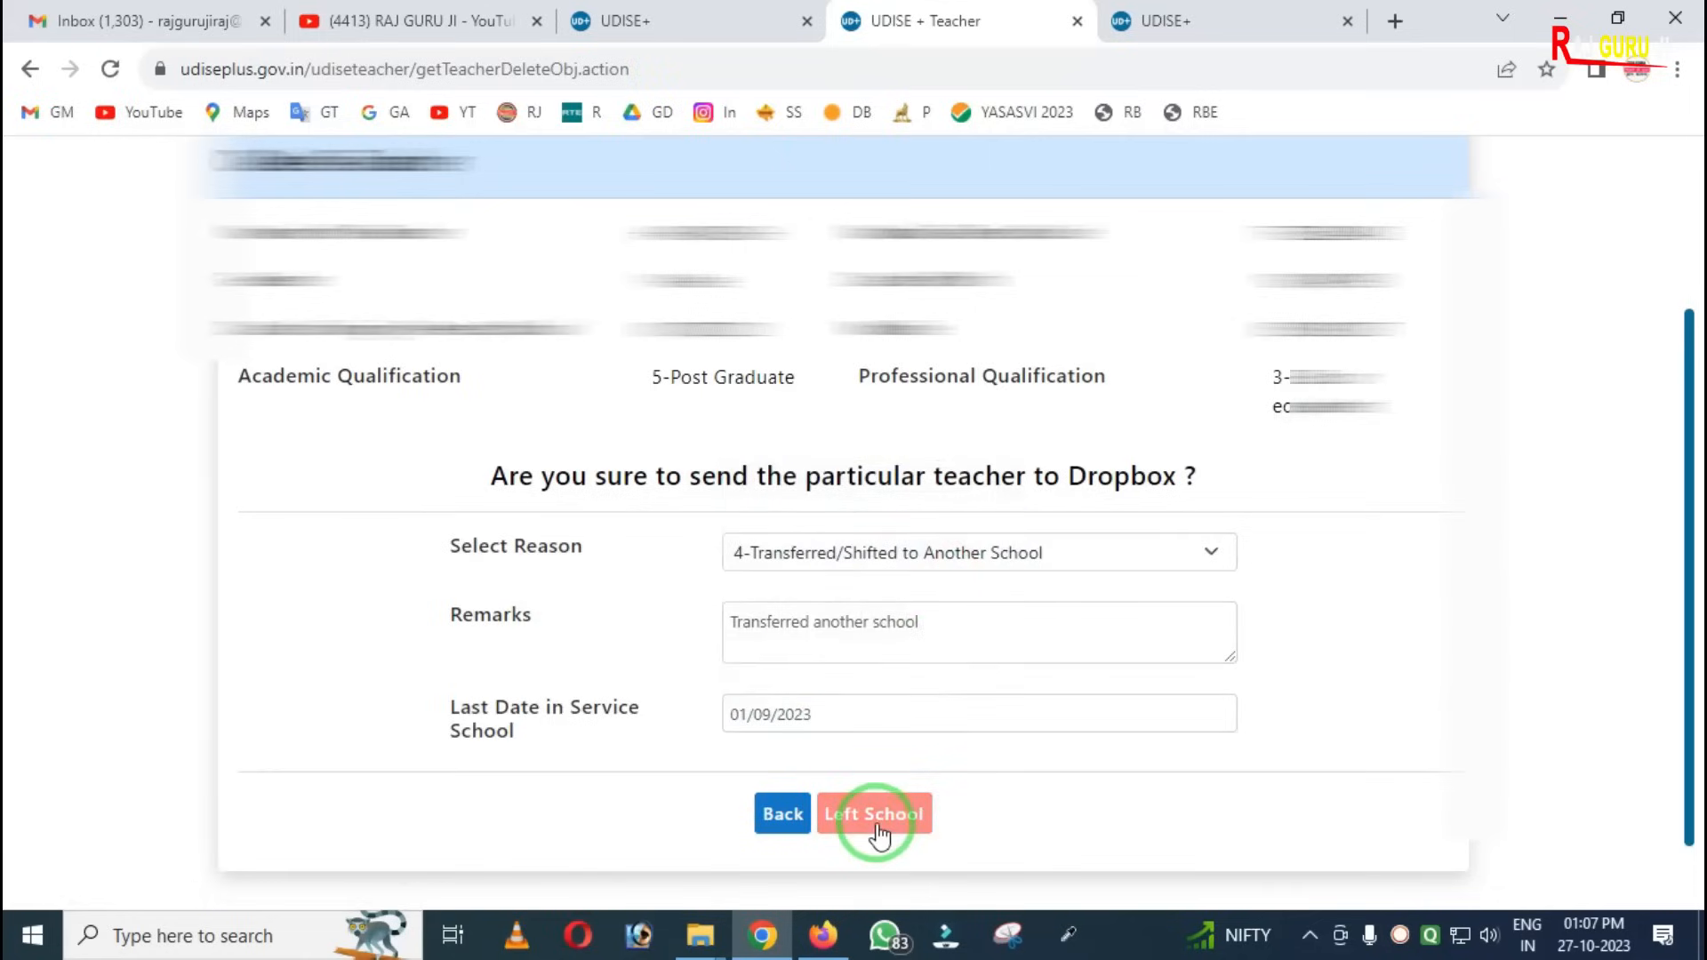
click(877, 826)
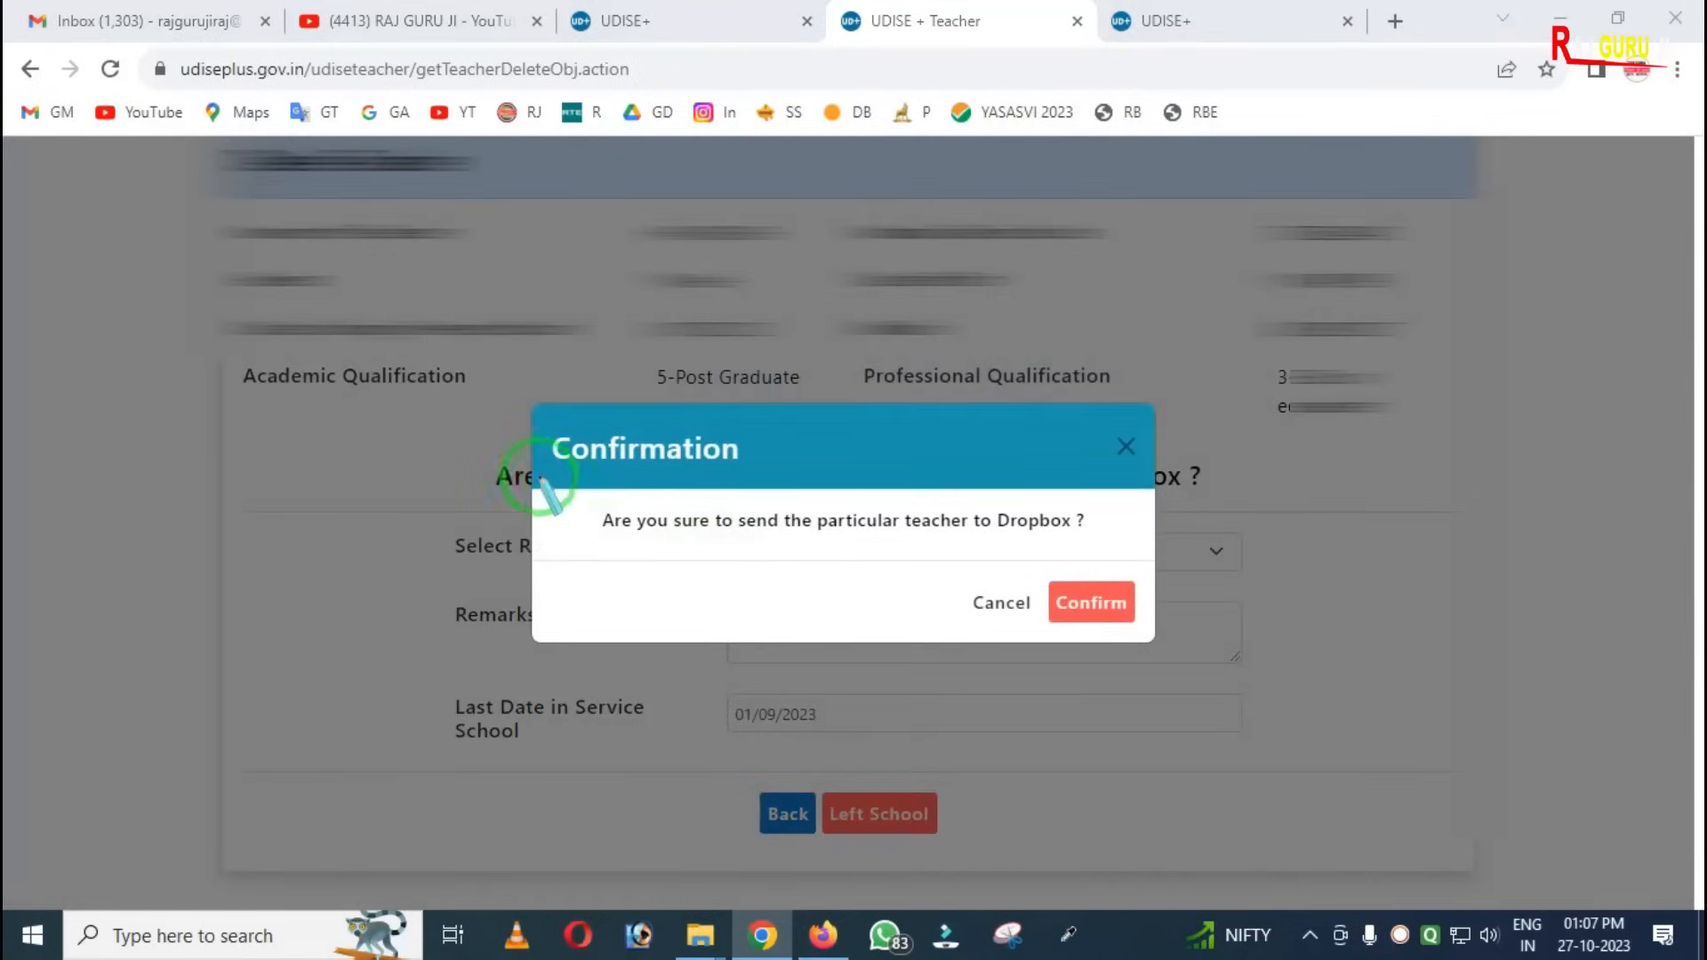
mouse_move(537, 429)
mouse_down()
mouse_move(1010, 601)
mouse_move(1118, 603)
mouse_up()
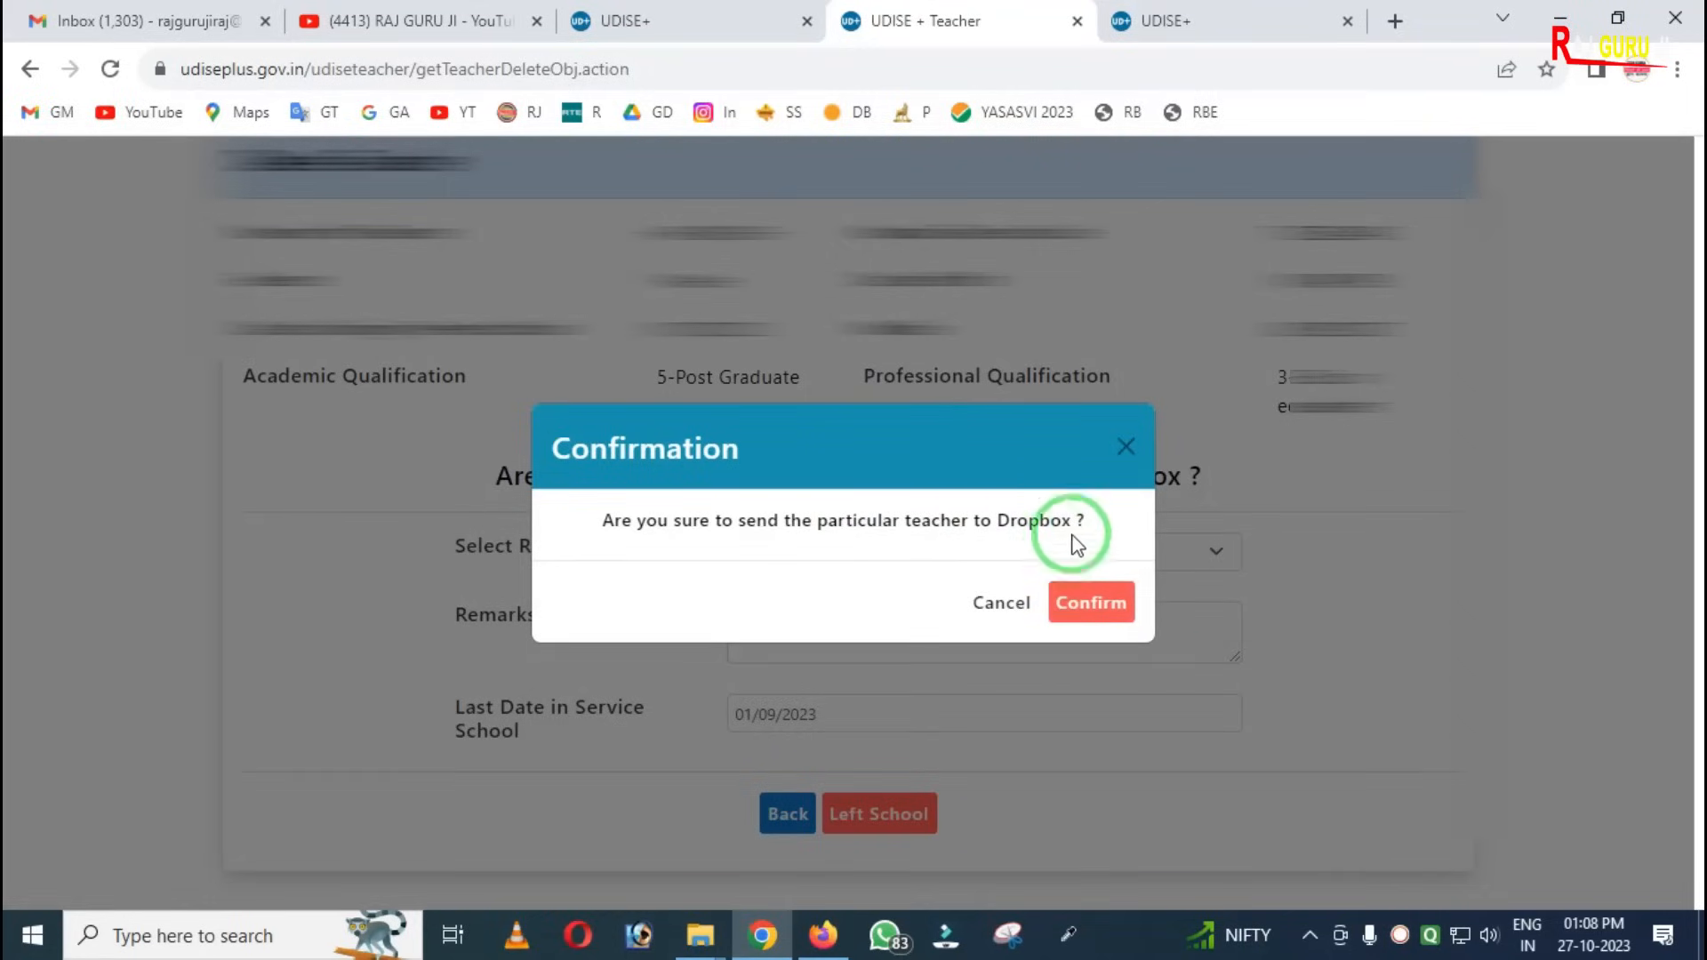
click(1001, 604)
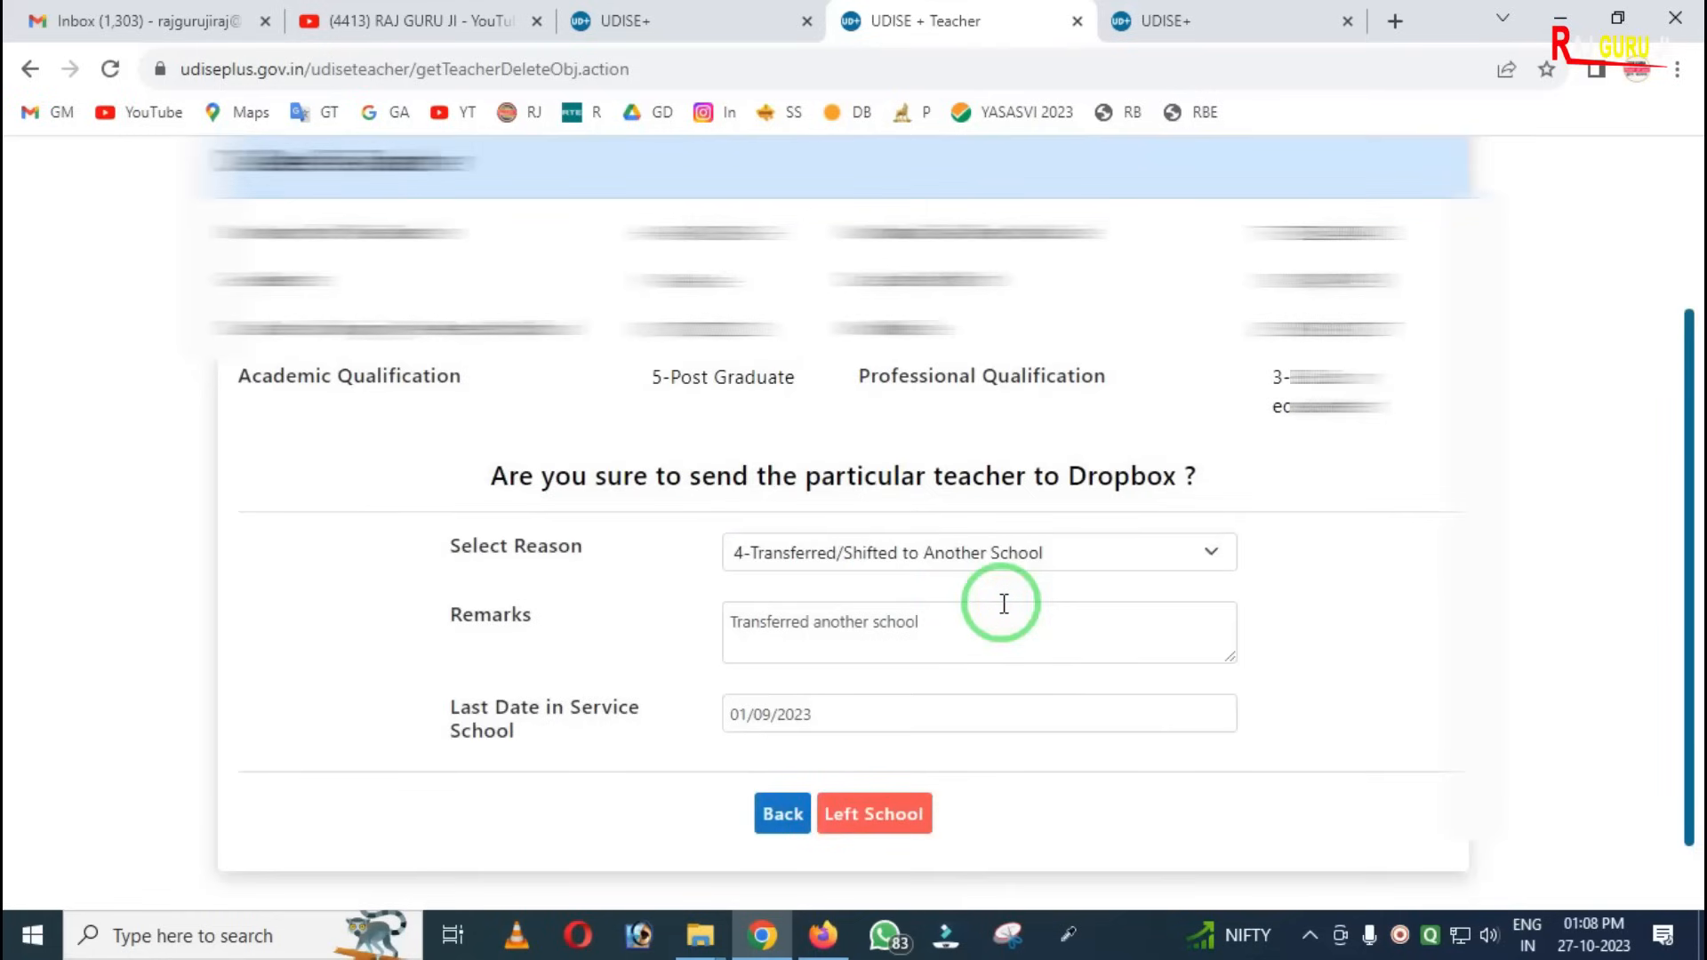
- Return to the school dashboard and open the Import Teacher form
scroll(1004, 605, up, 3)
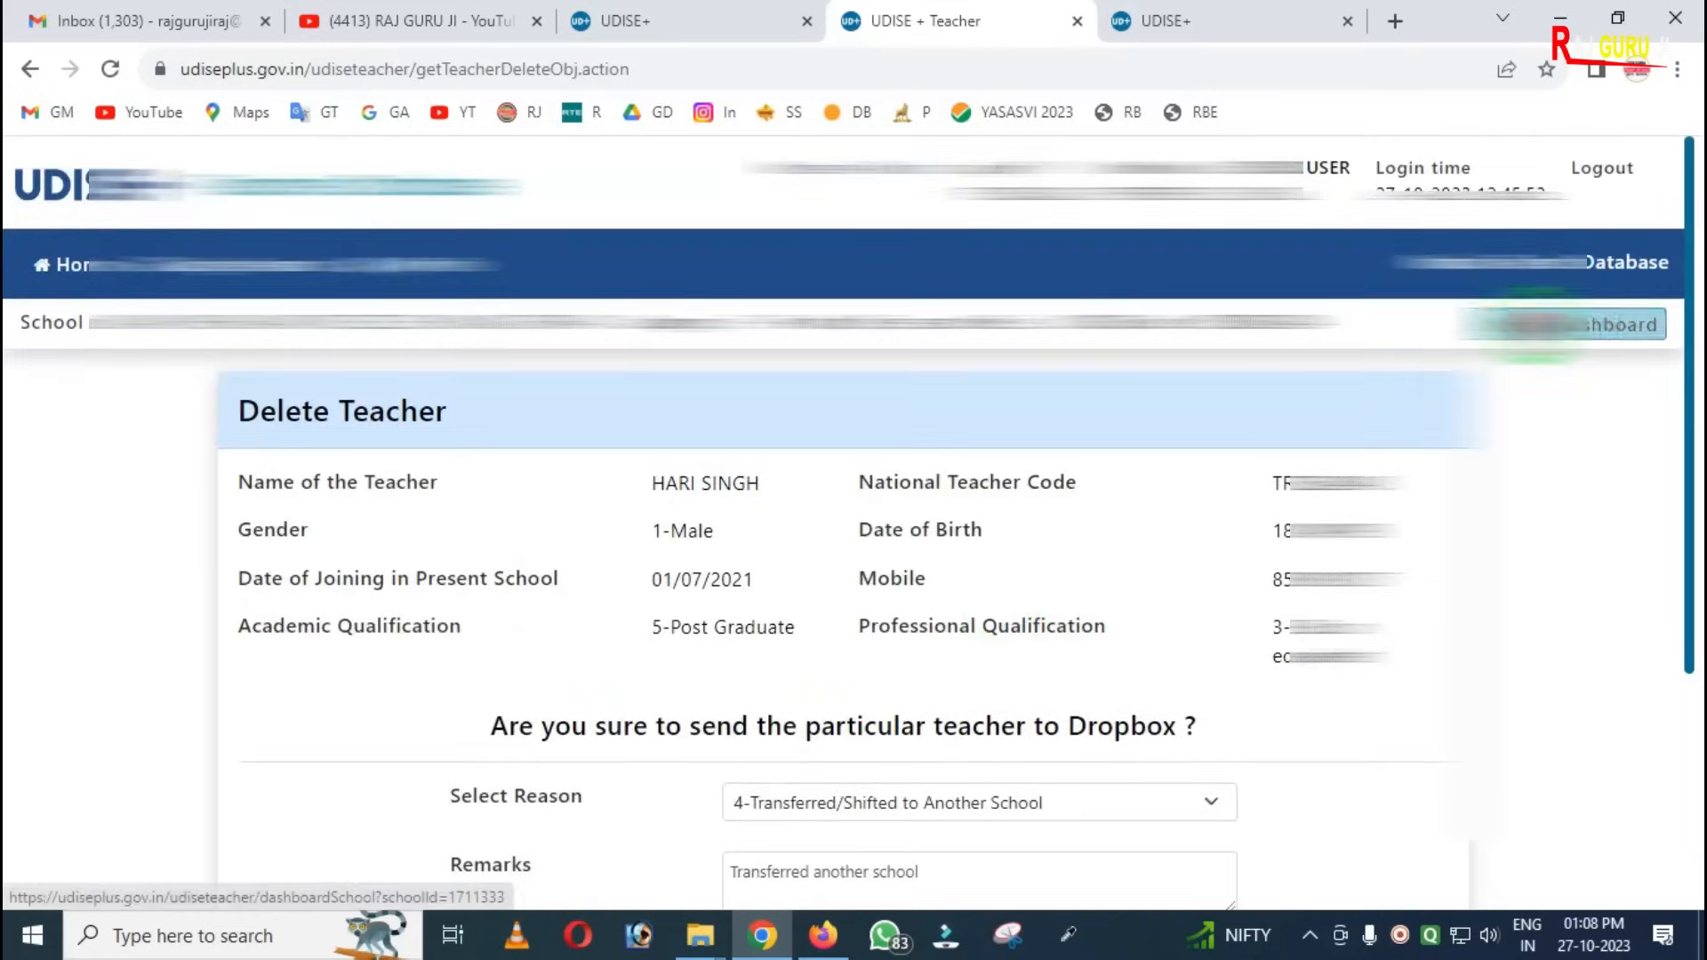
click(1574, 324)
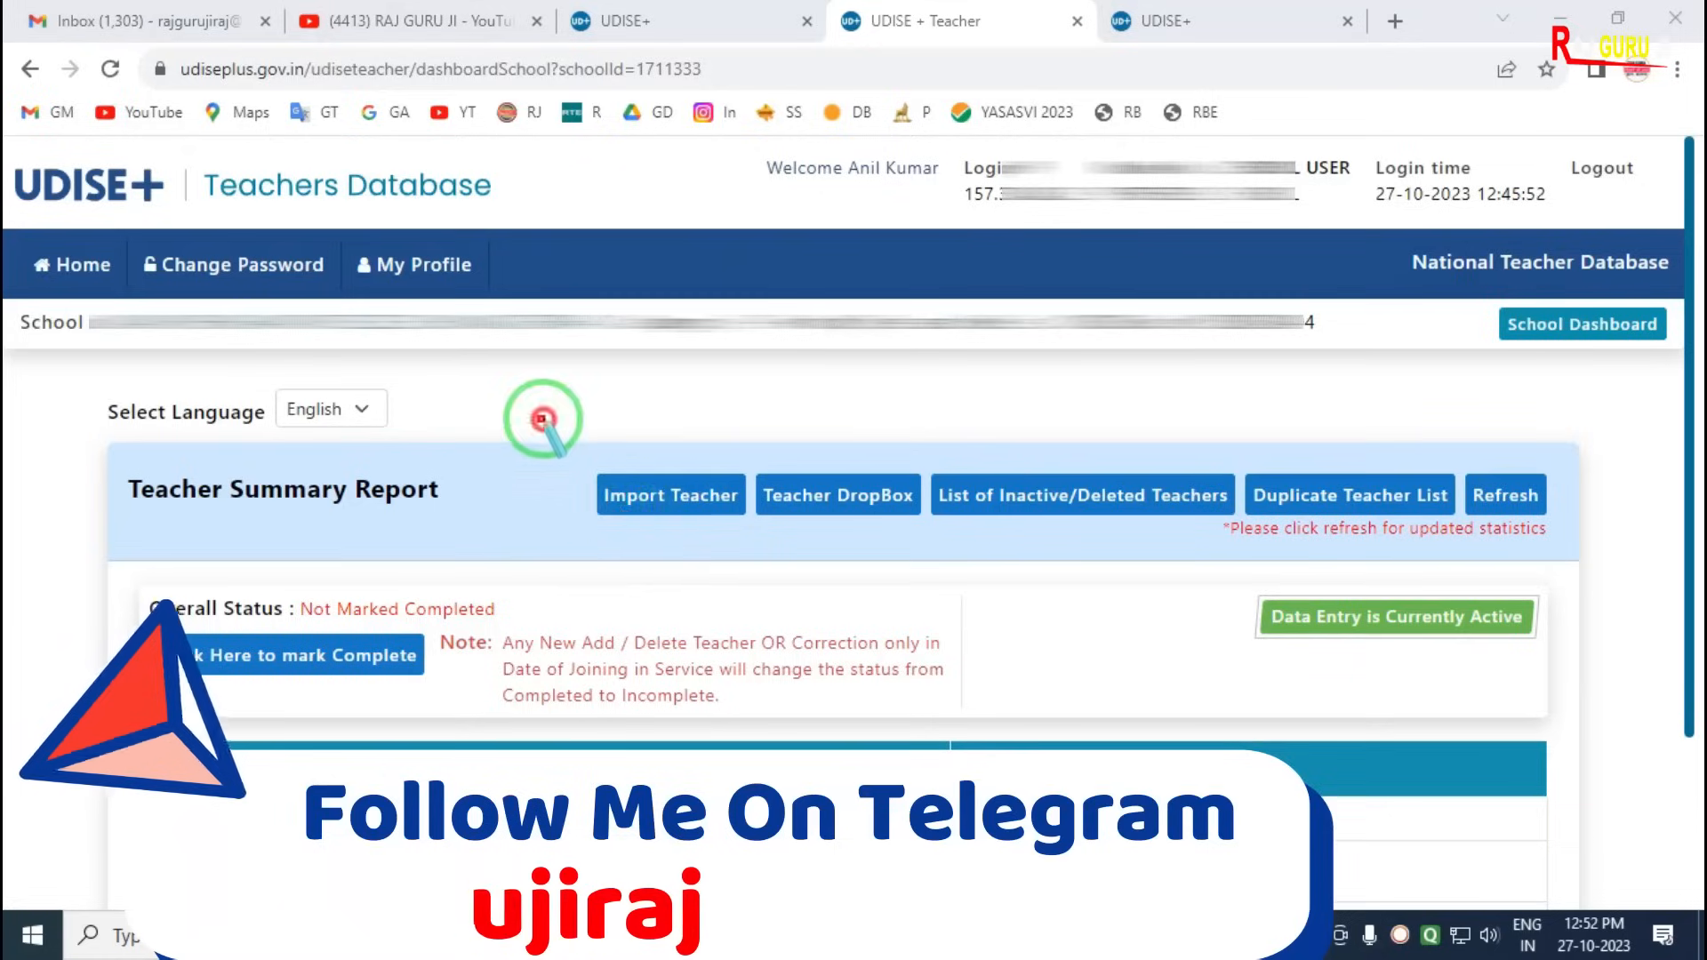
click(655, 507)
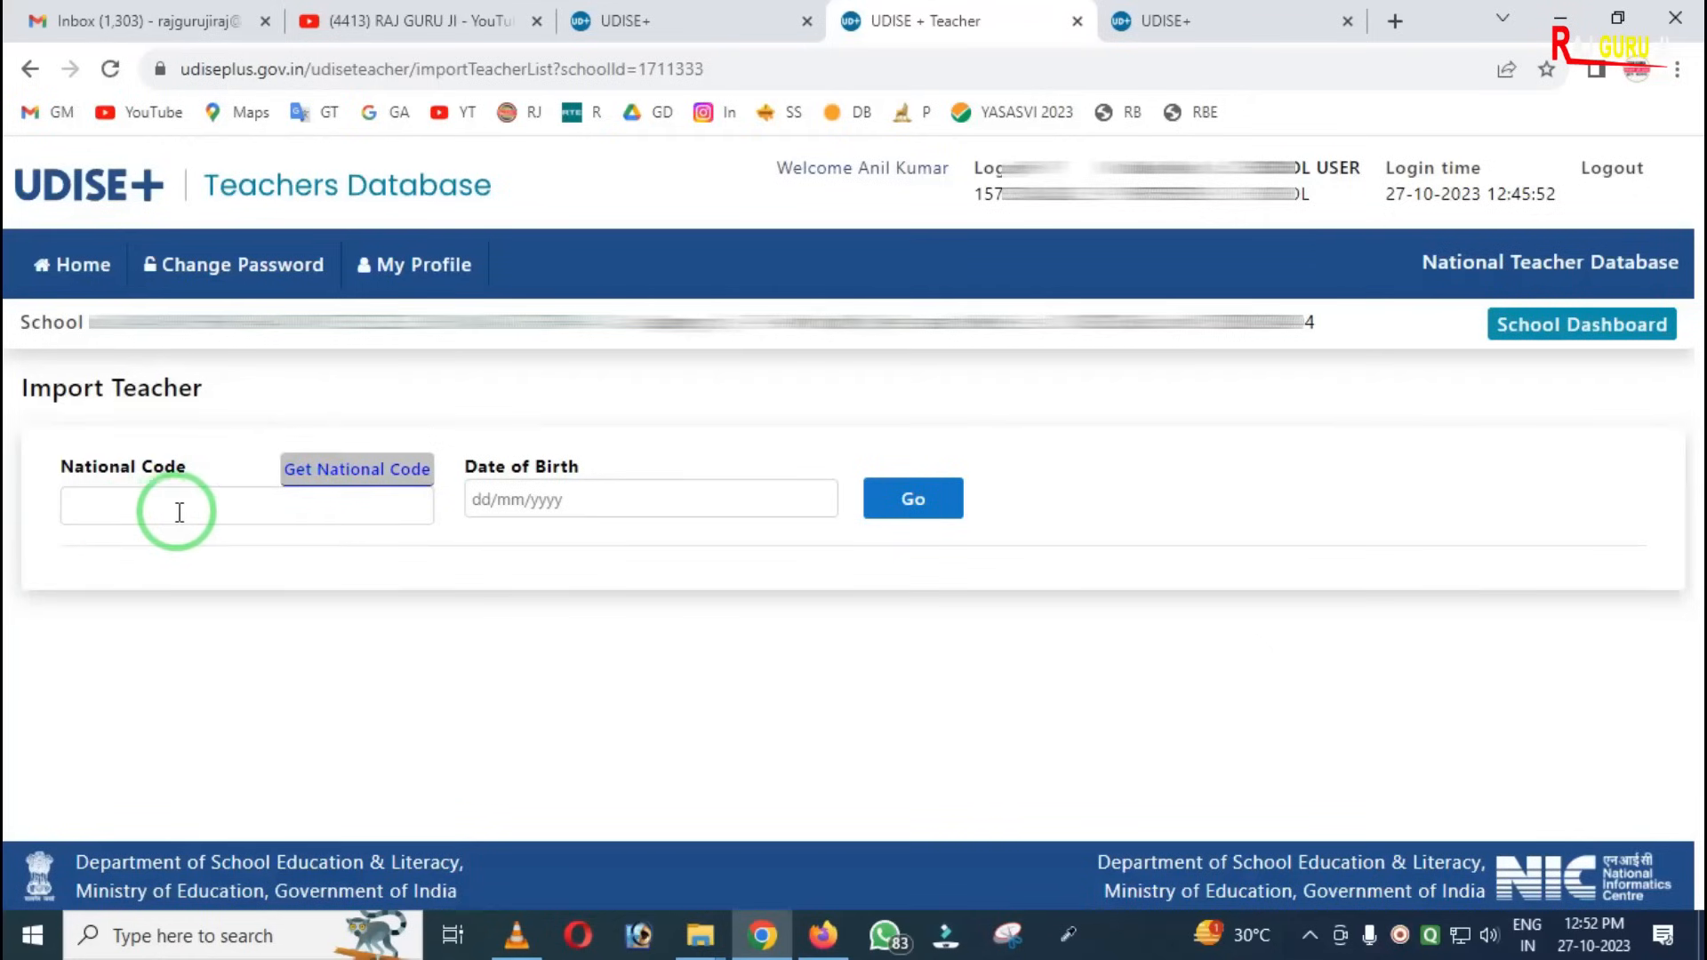
key(ctrl+shift+d)
drag(20, 448, 246, 535)
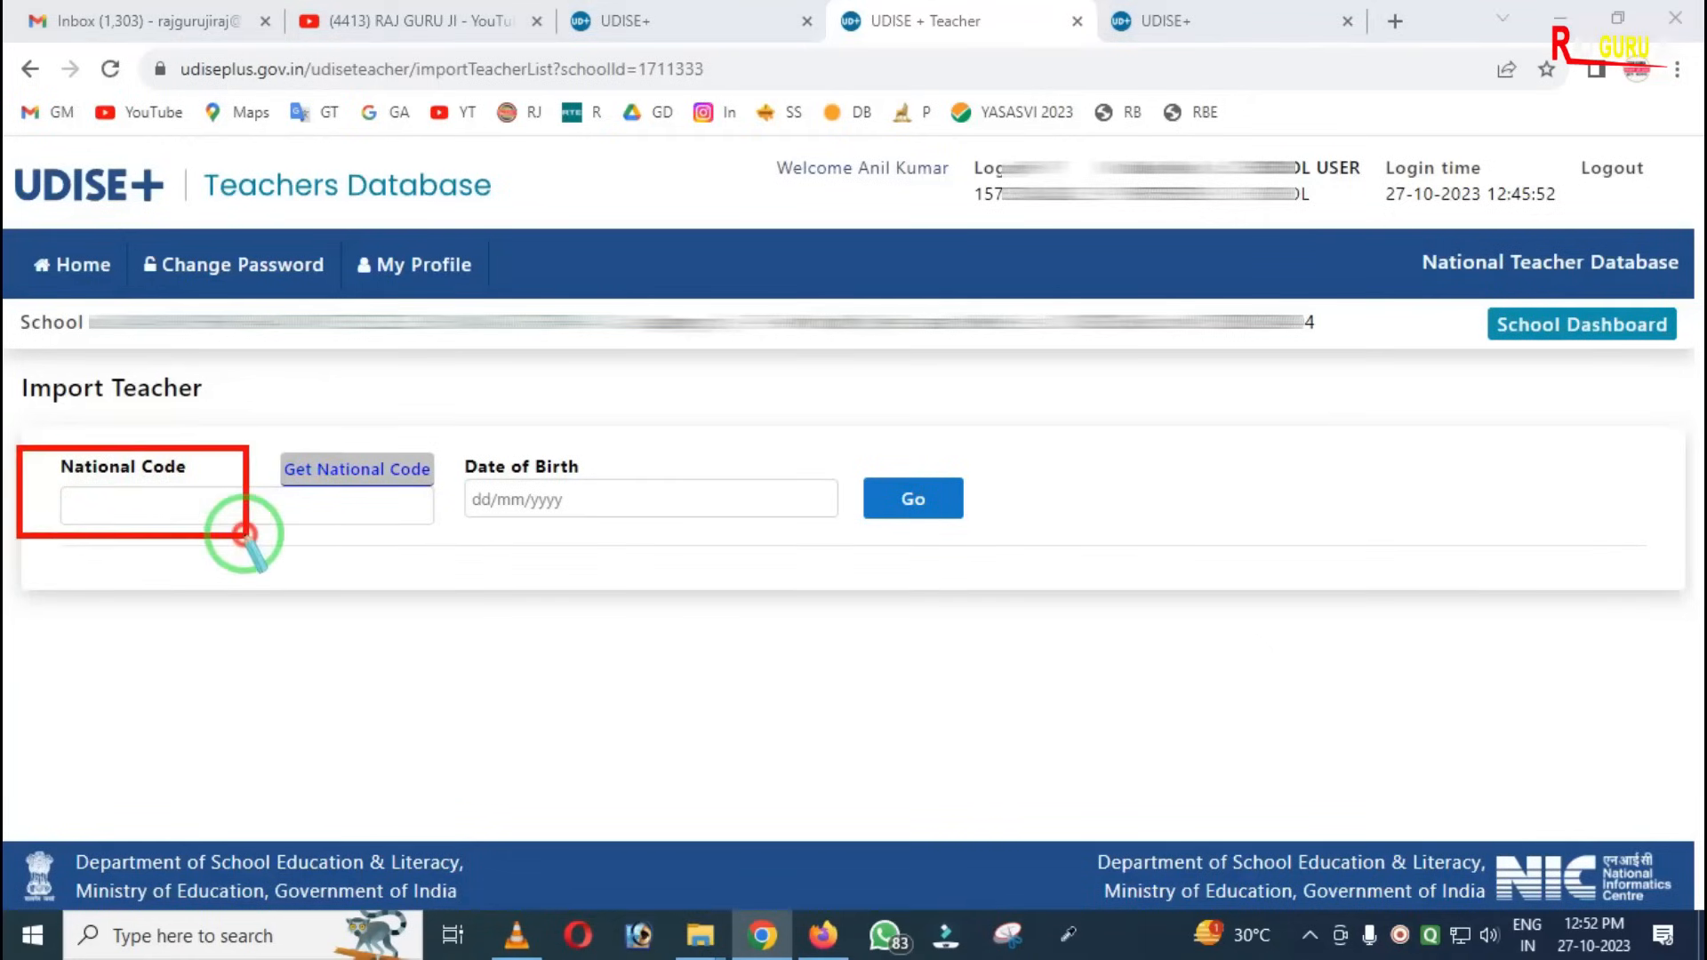
drag(427, 435, 622, 547)
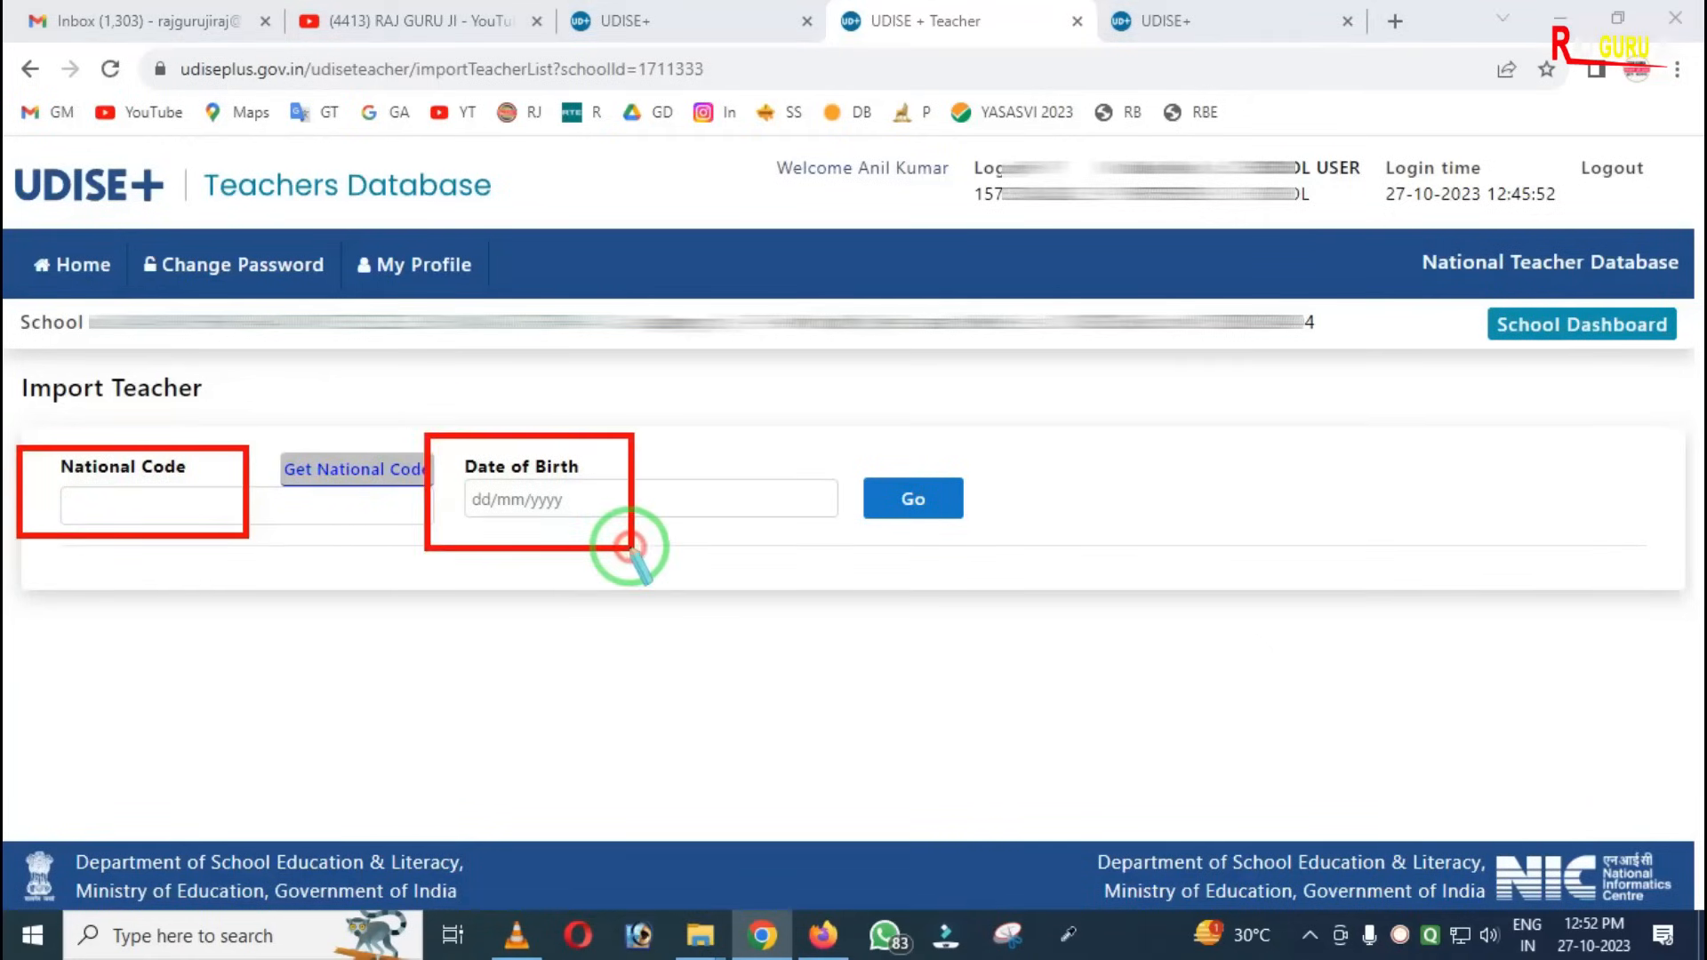
key(e)
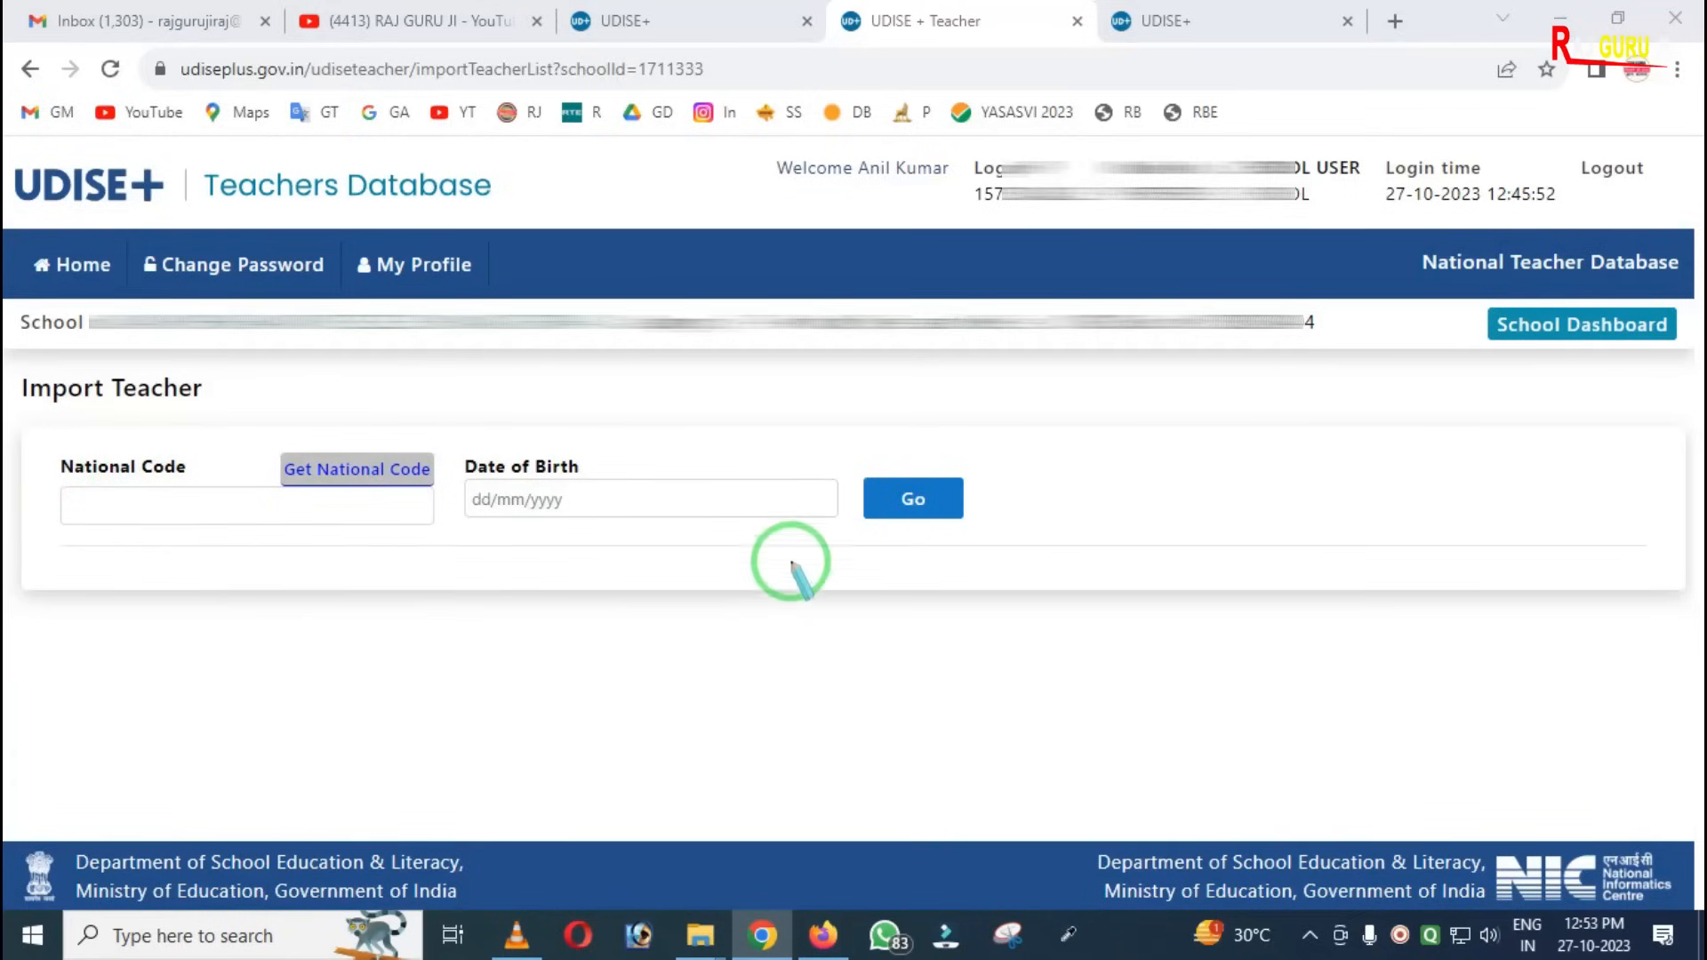
drag(827, 450, 972, 552)
key(Escape)
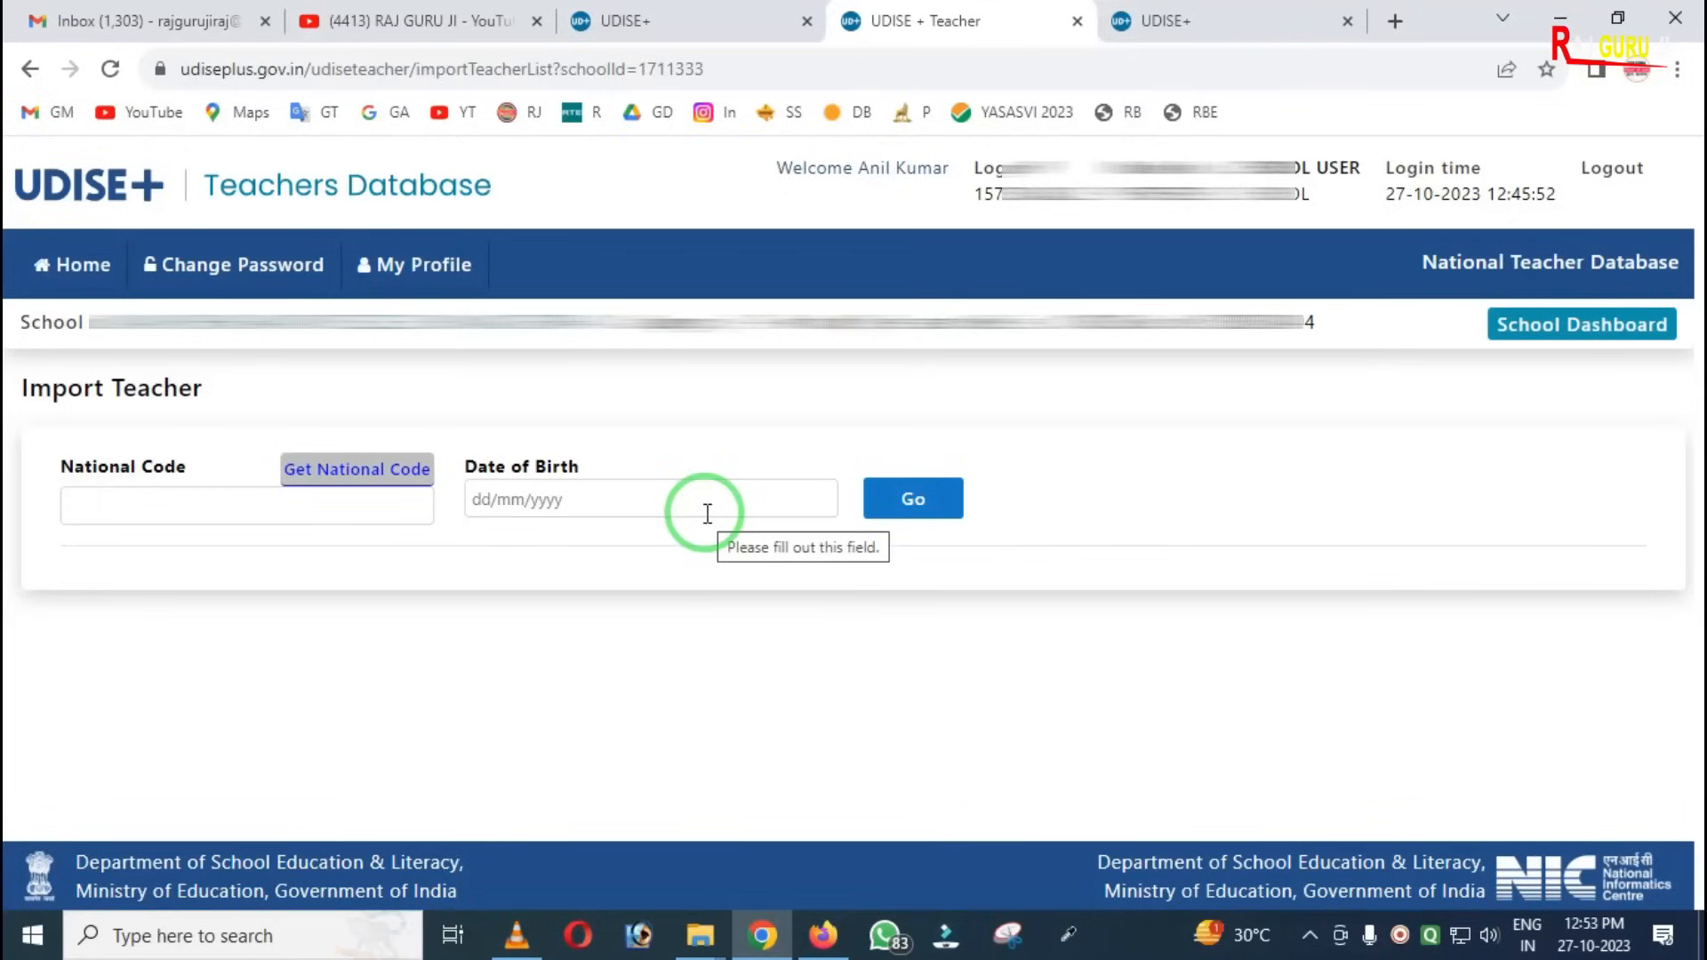
- Try to look up a teacher for import with a seven-character national code and a date of birth
click(264, 492)
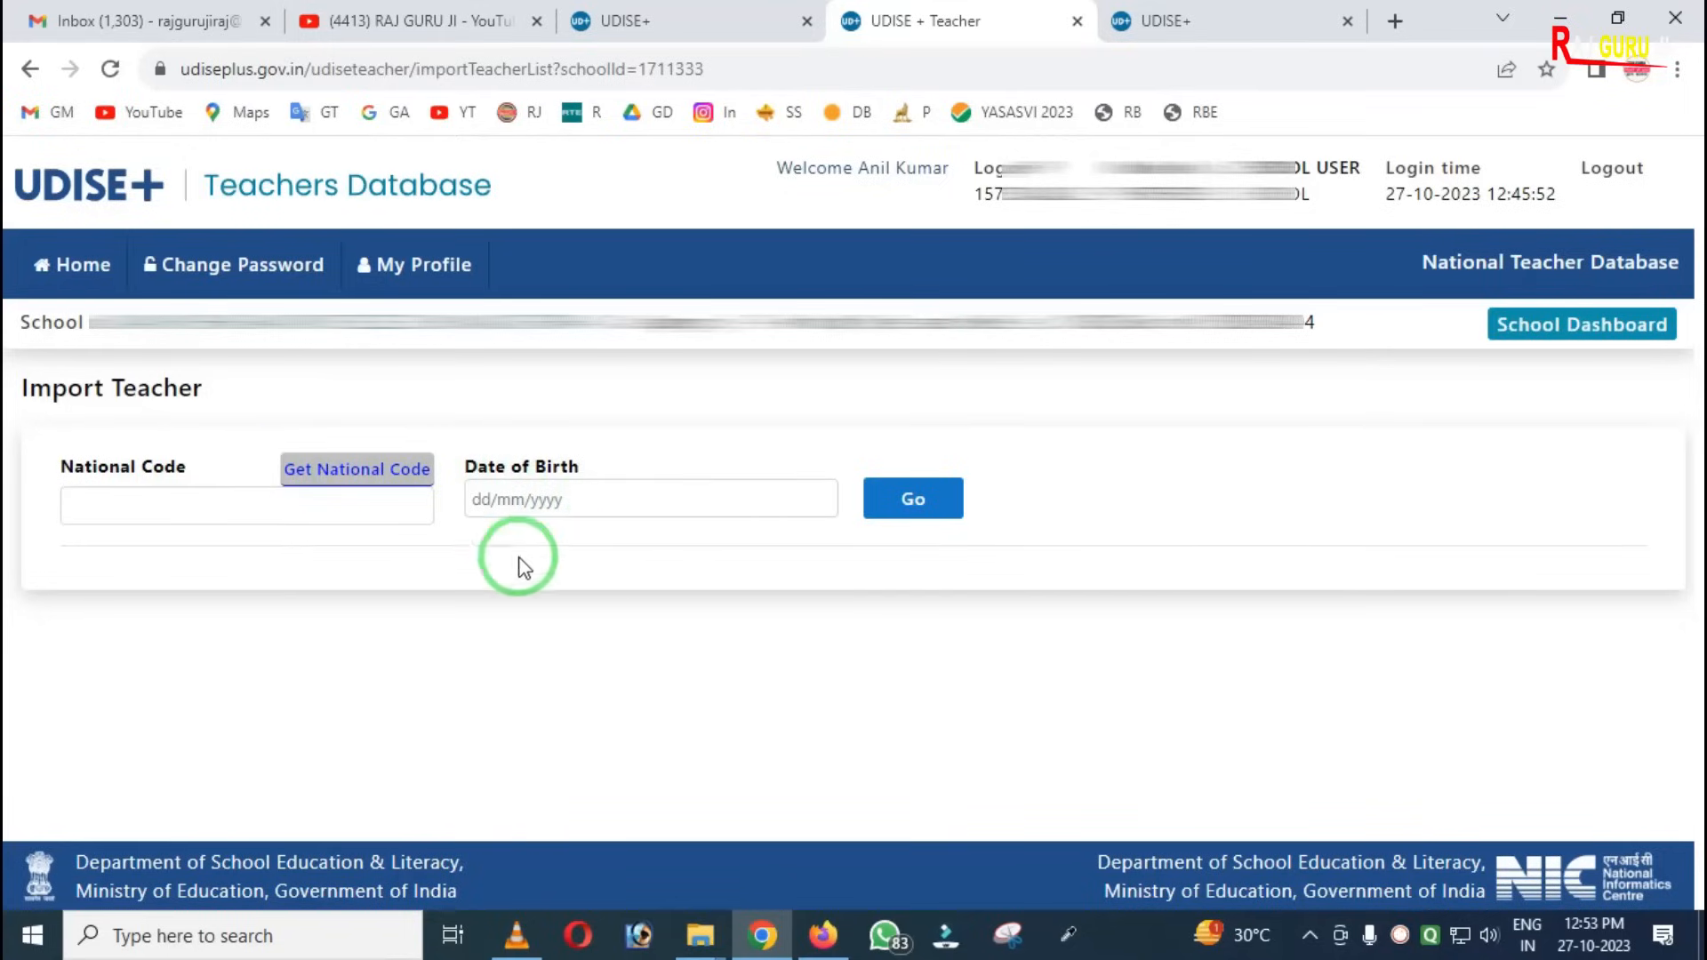
click(171, 507)
text(6565ddf)
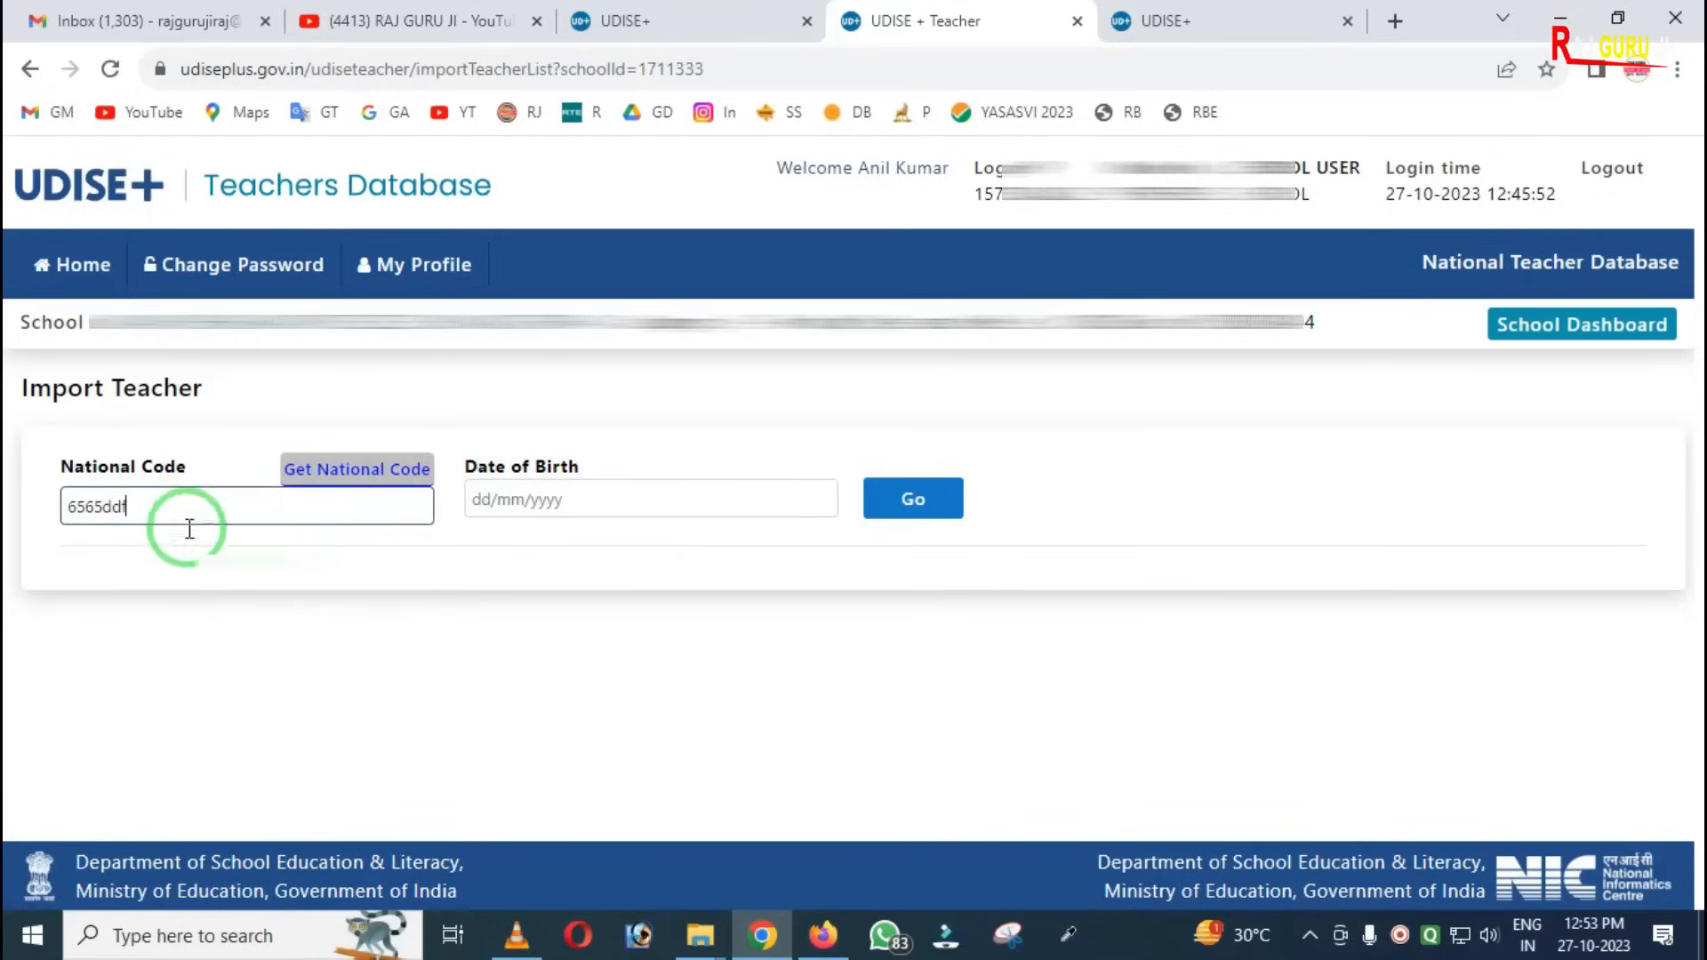
click(480, 498)
click(500, 637)
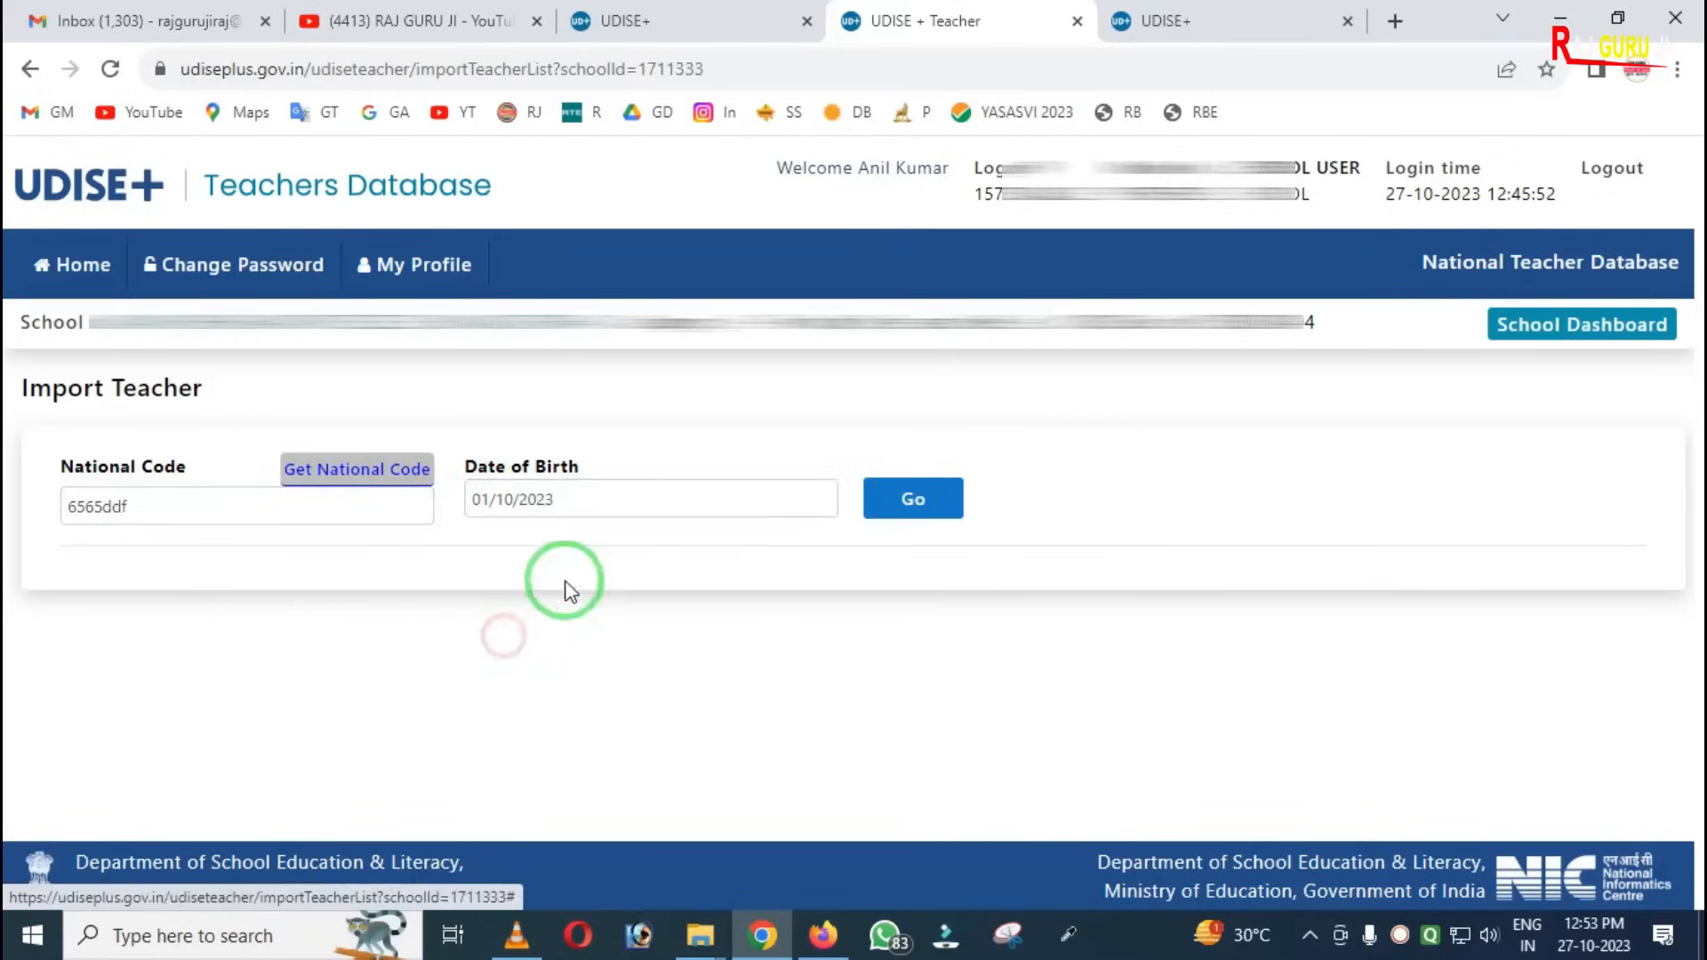
click(902, 515)
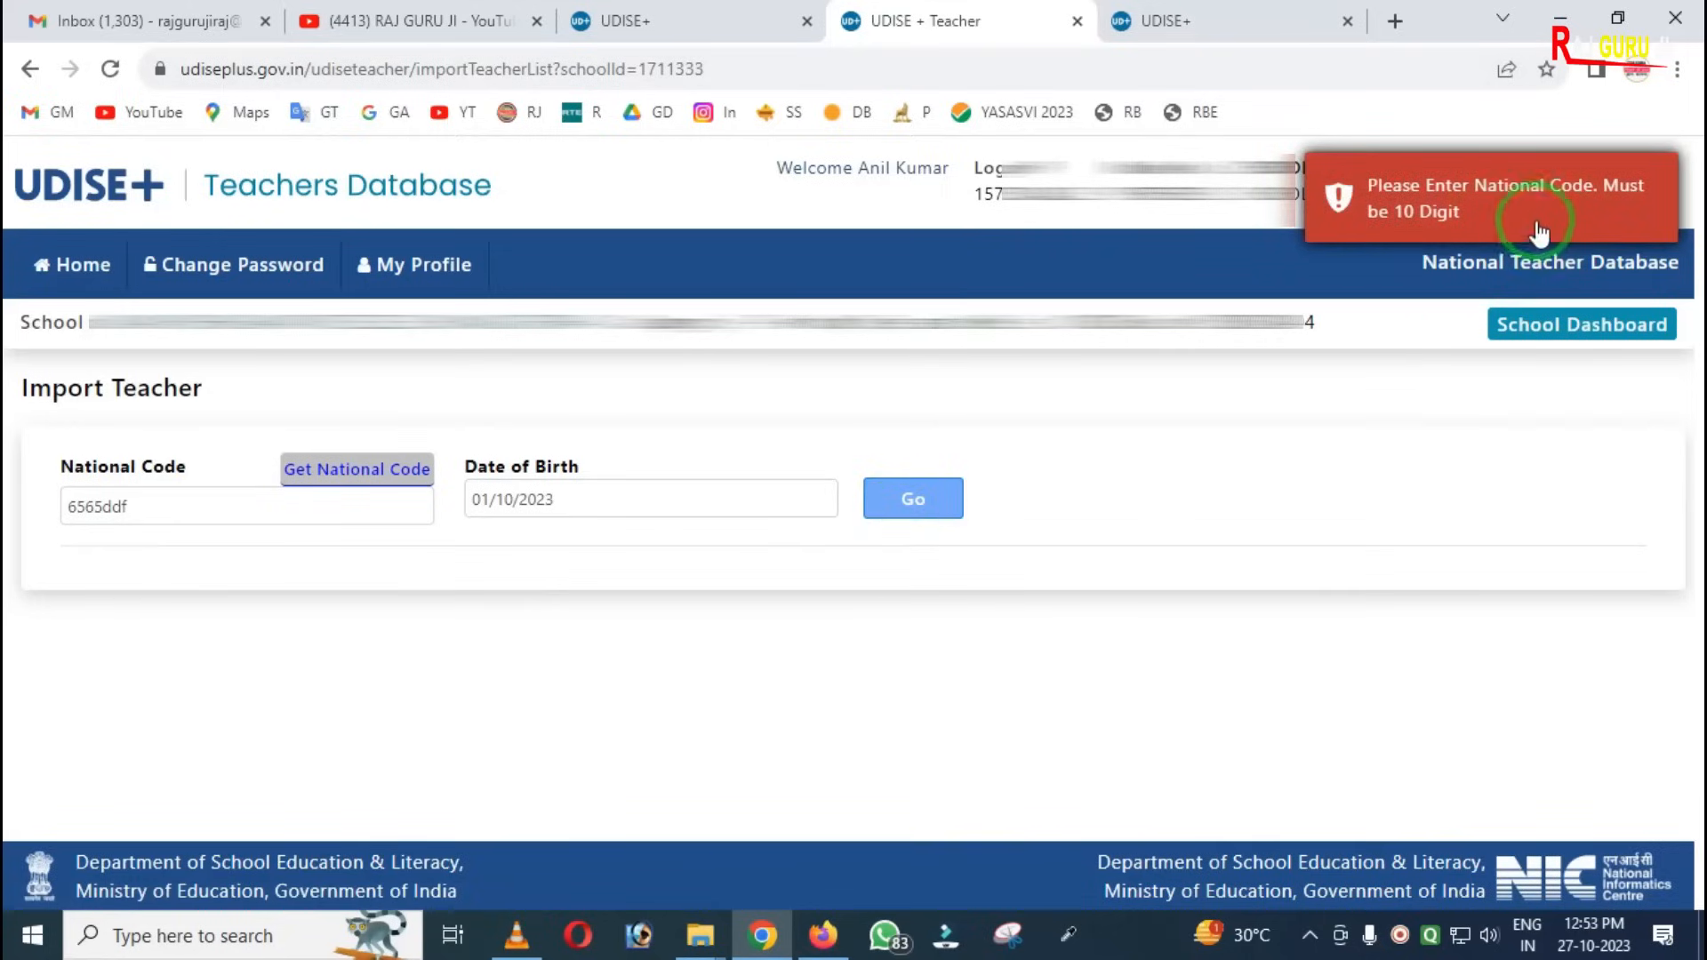
- Extend the national code to ten characters and look up the teacher again
click(142, 502)
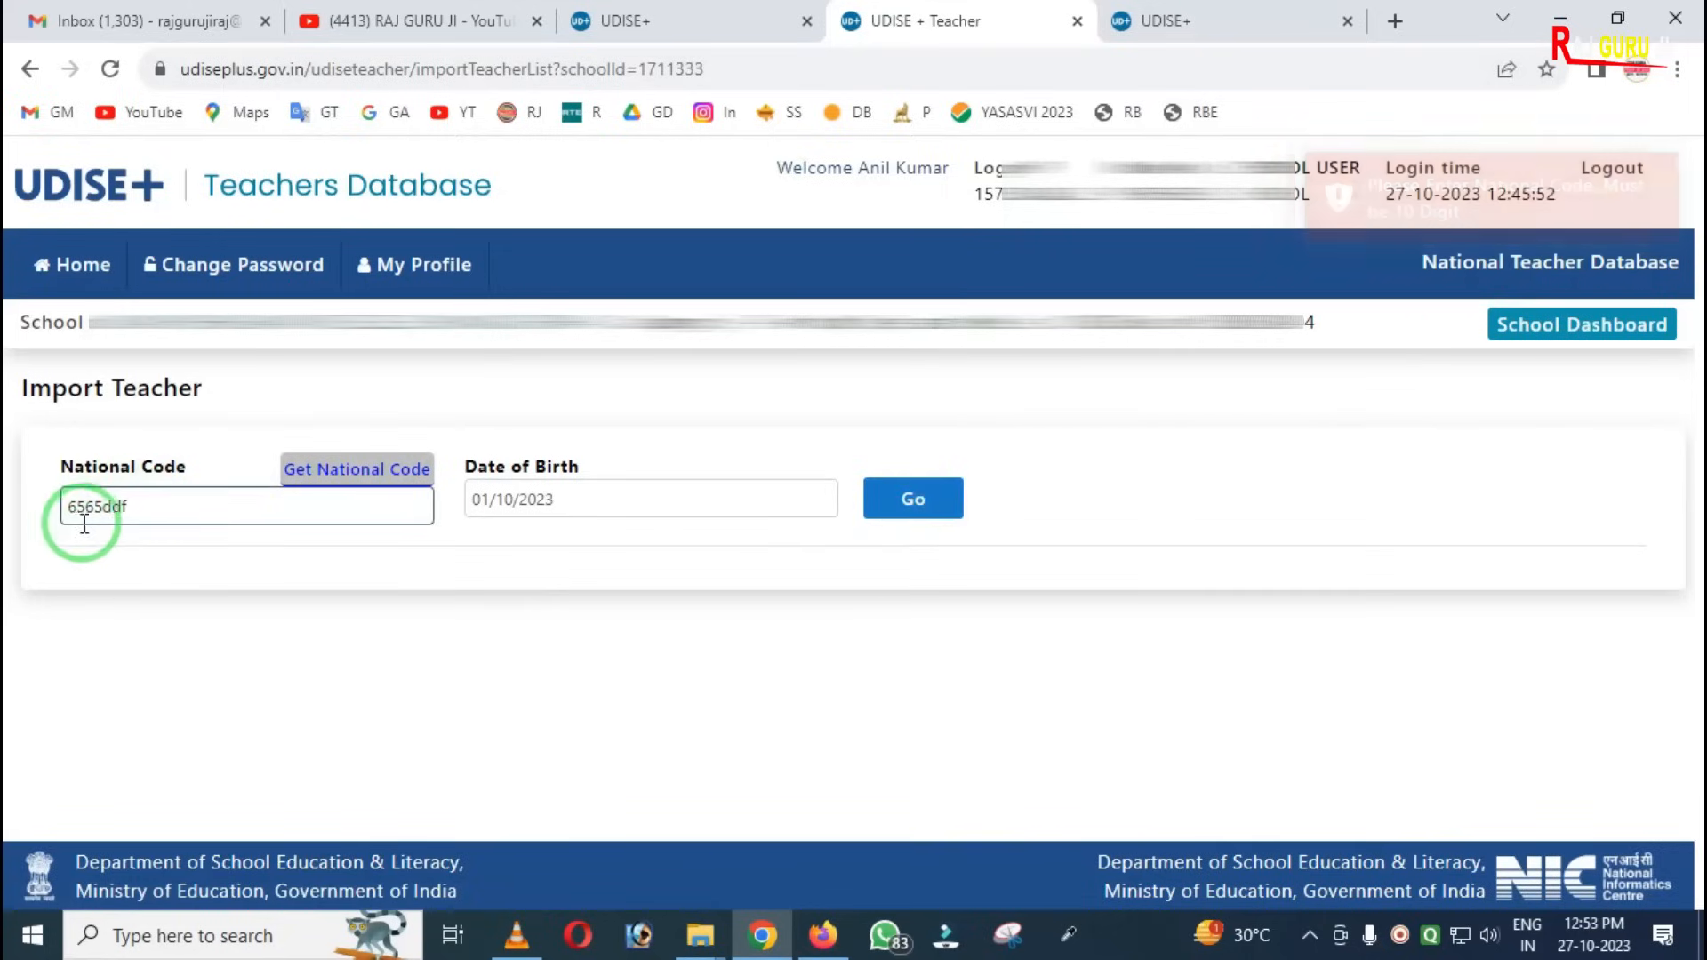
double_click(84, 509)
click(138, 513)
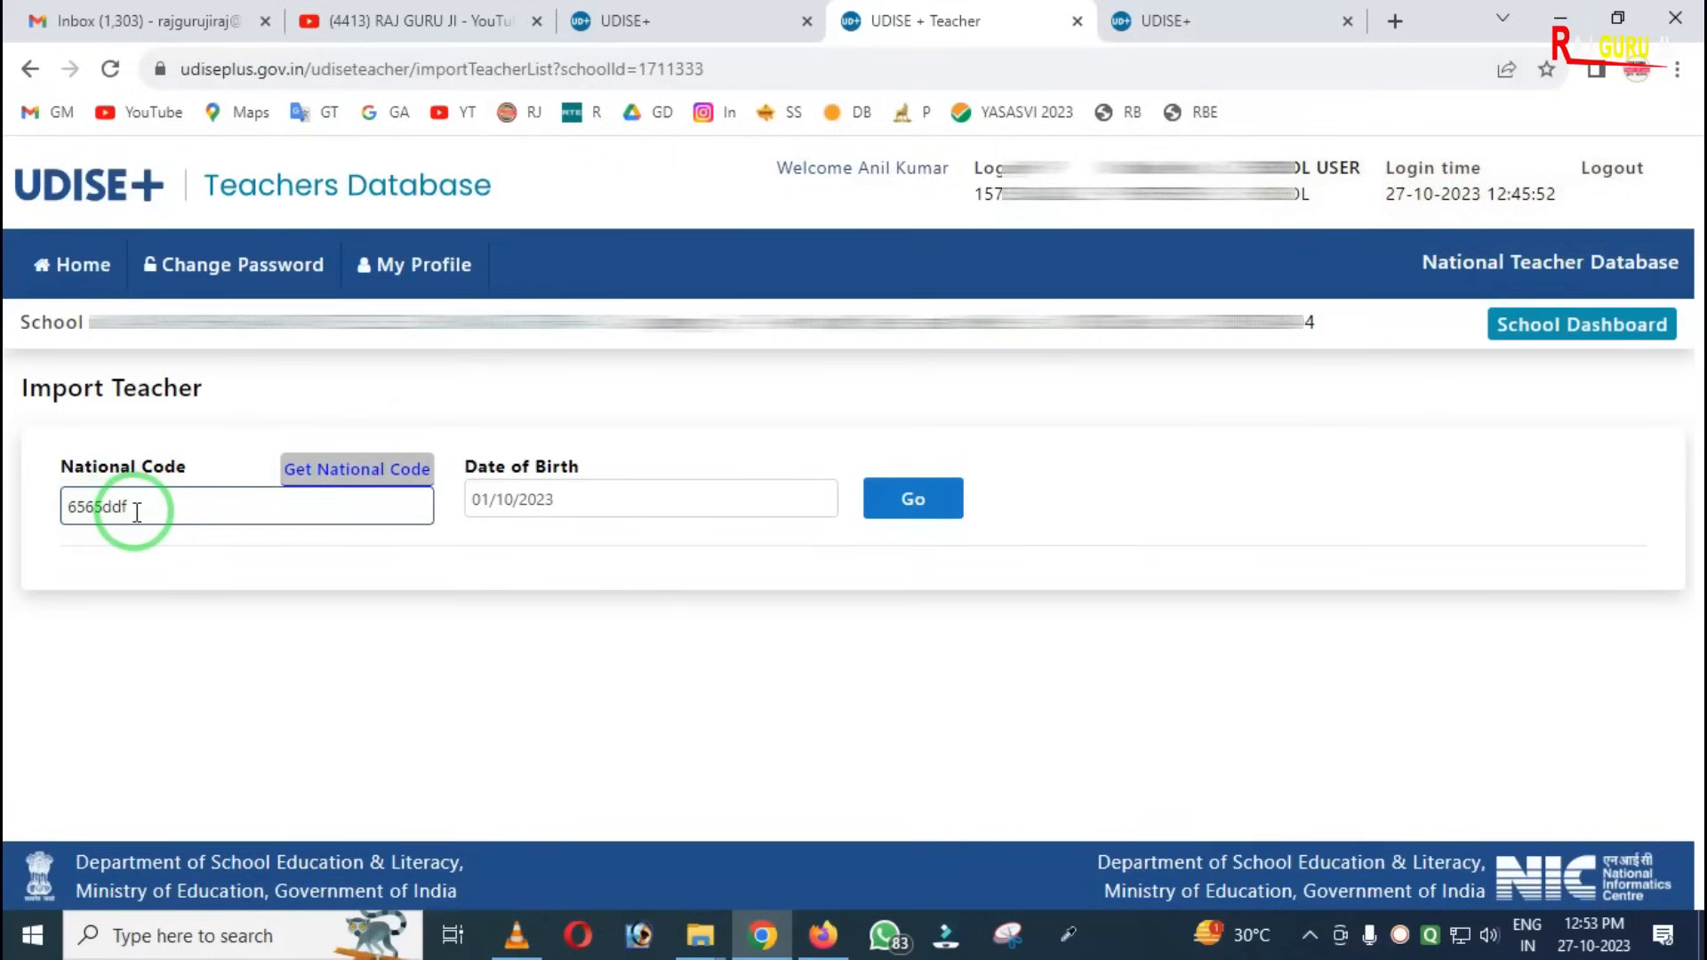
text(ddd)
click(926, 502)
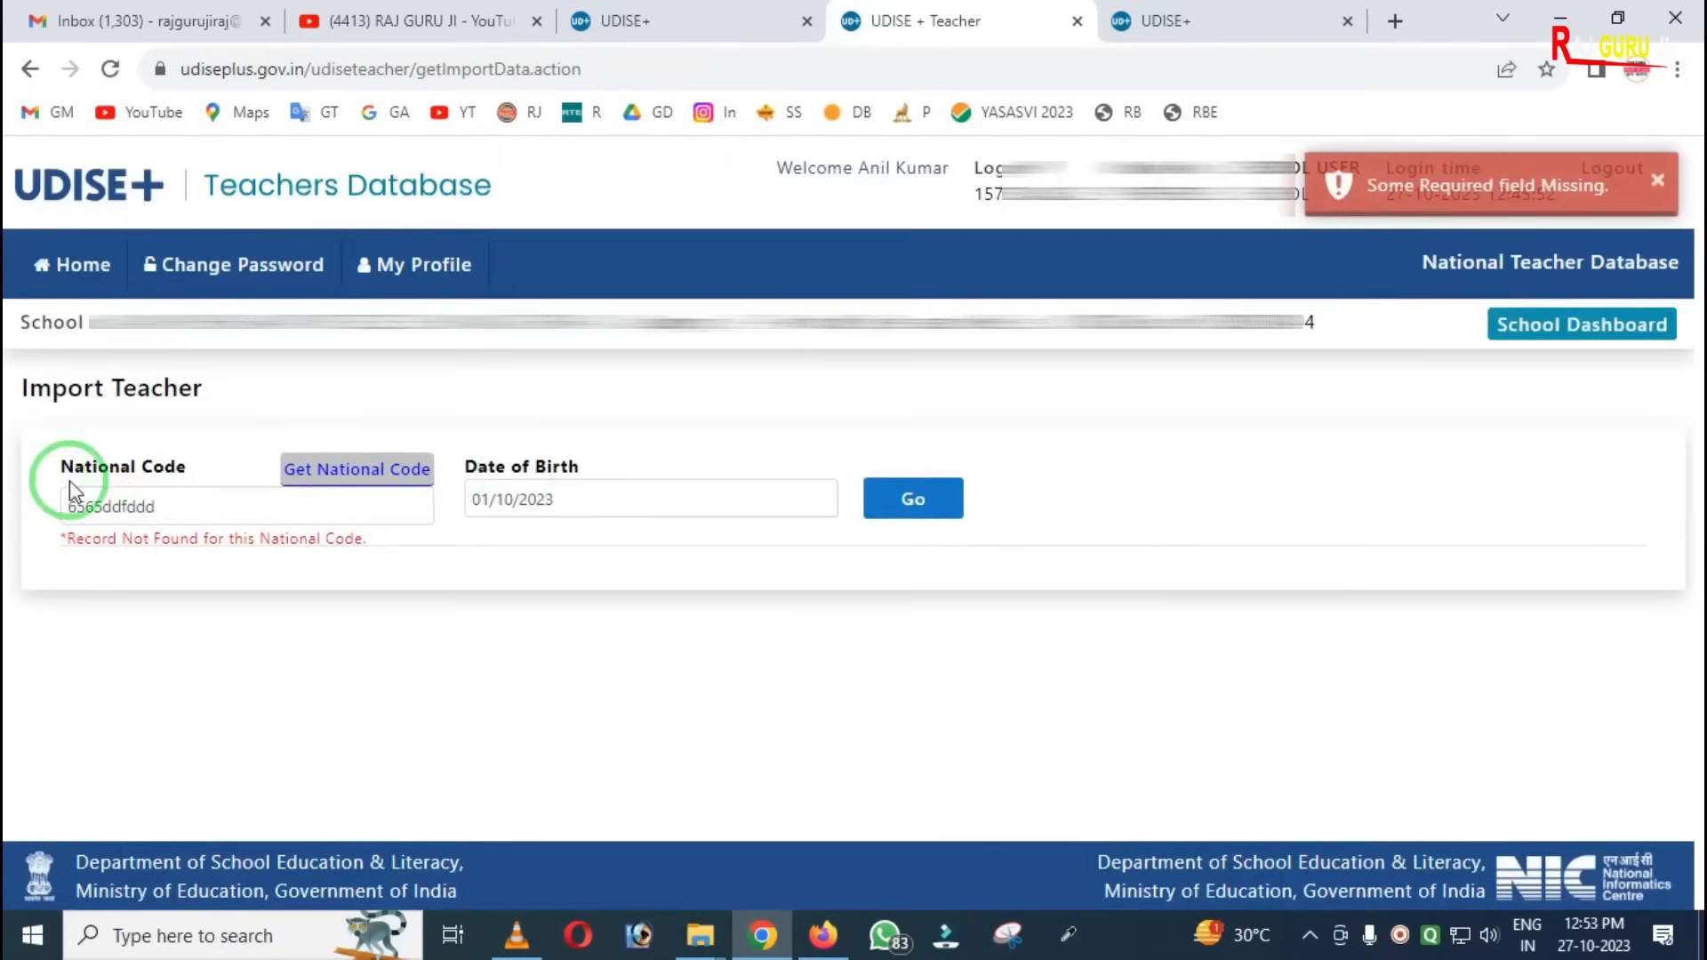
mouse_move(32, 520)
mouse_down()
mouse_move(187, 589)
mouse_move(449, 578)
mouse_up()
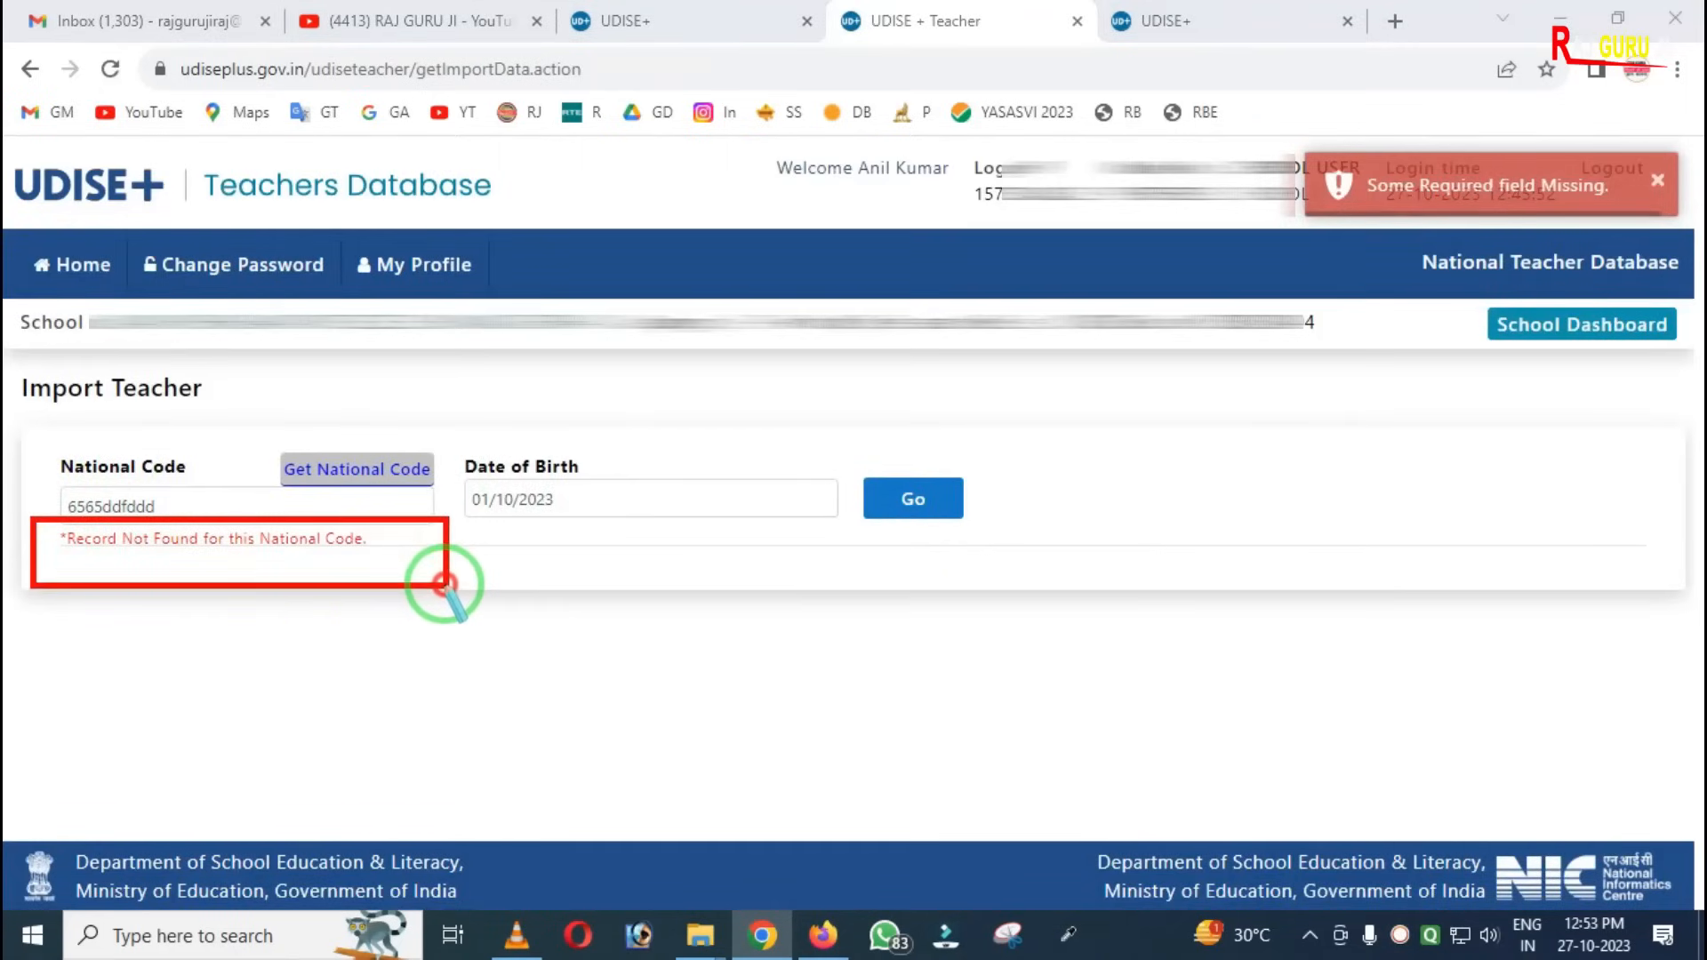
drag(39, 483, 187, 533)
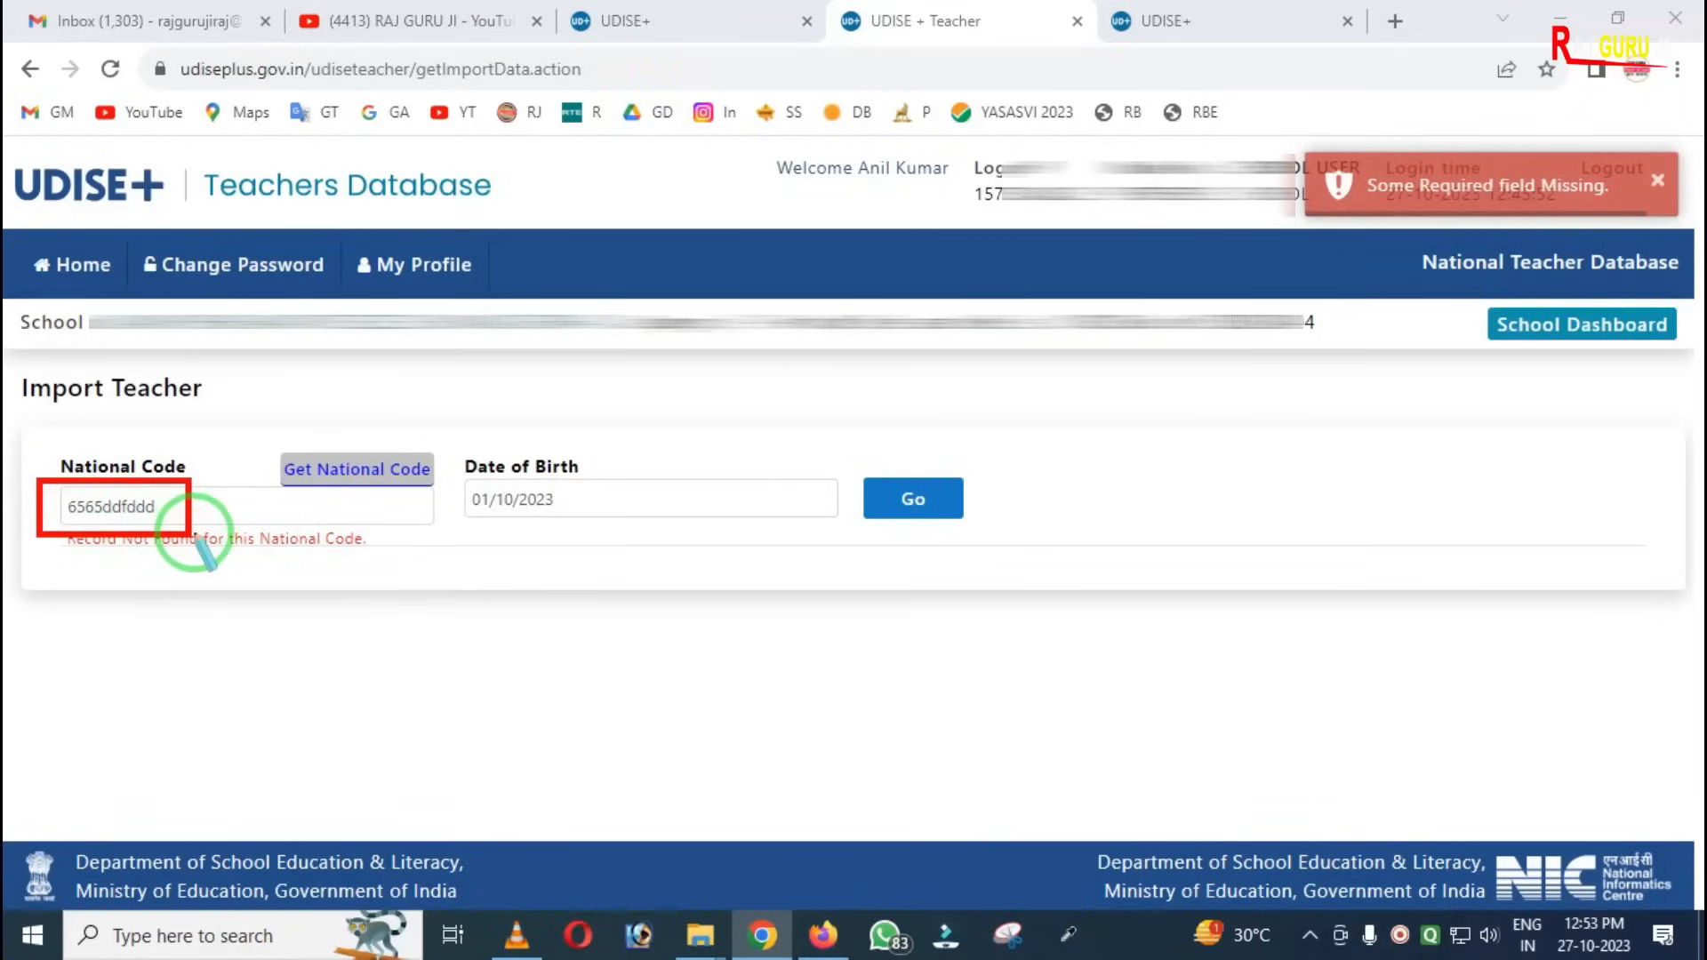
click(182, 543)
mouse_move(36, 522)
mouse_down()
mouse_move(190, 595)
mouse_move(411, 571)
mouse_move(396, 545)
mouse_up()
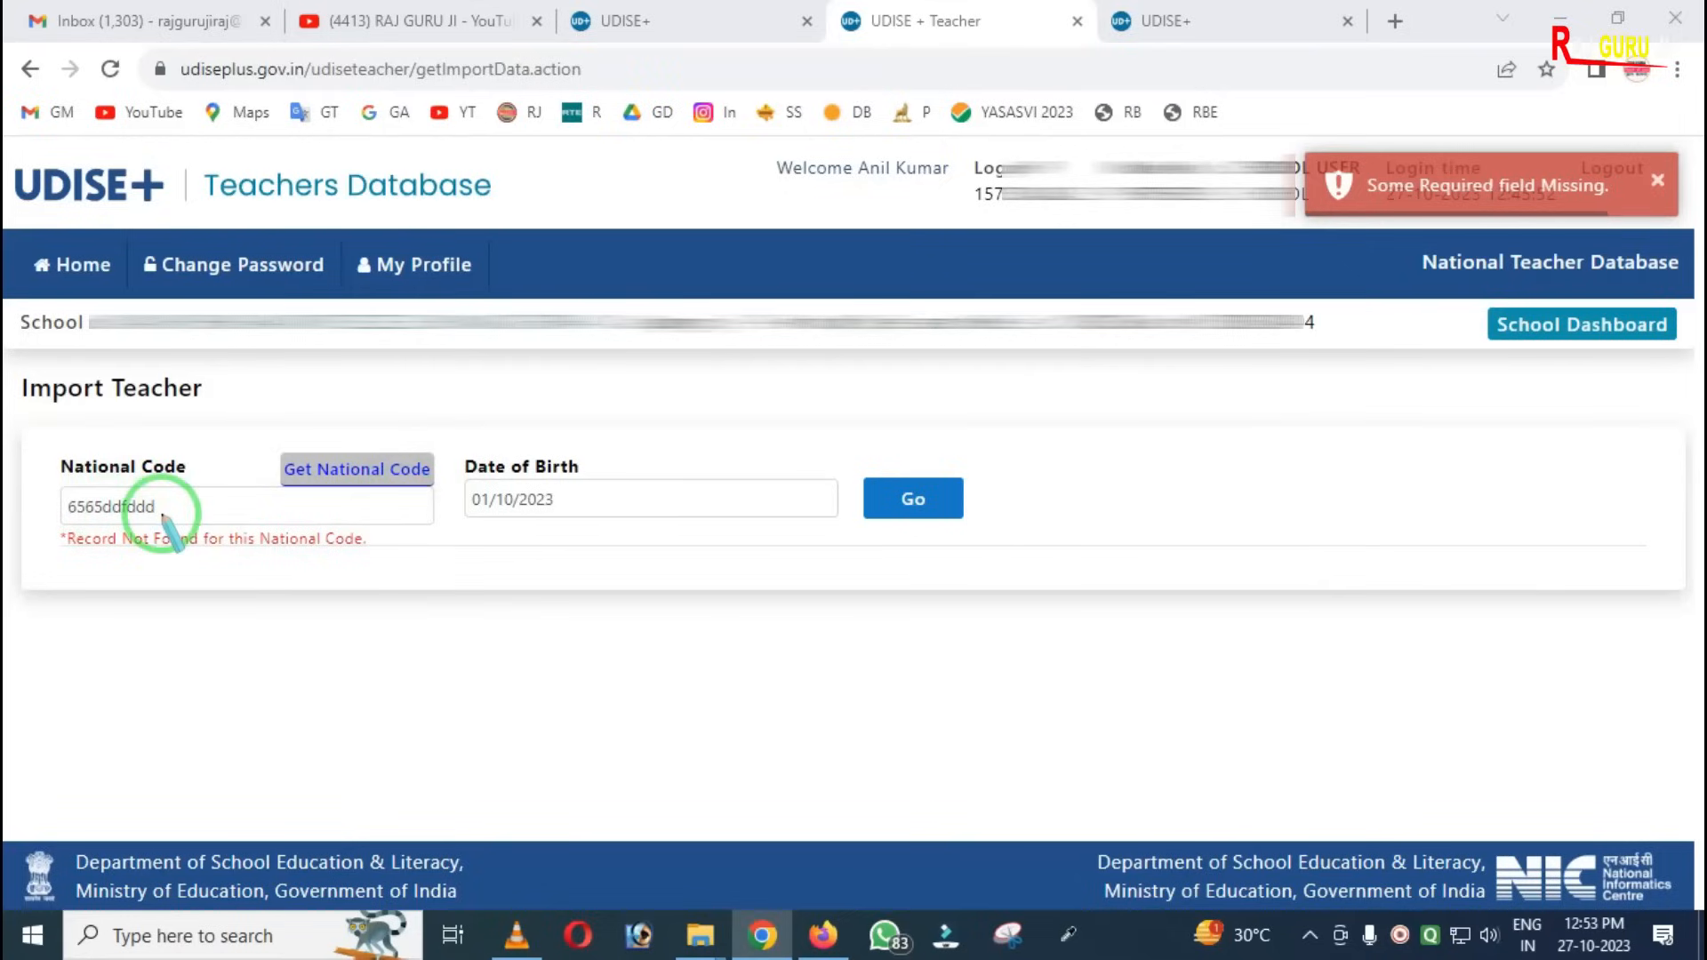
key(Escape)
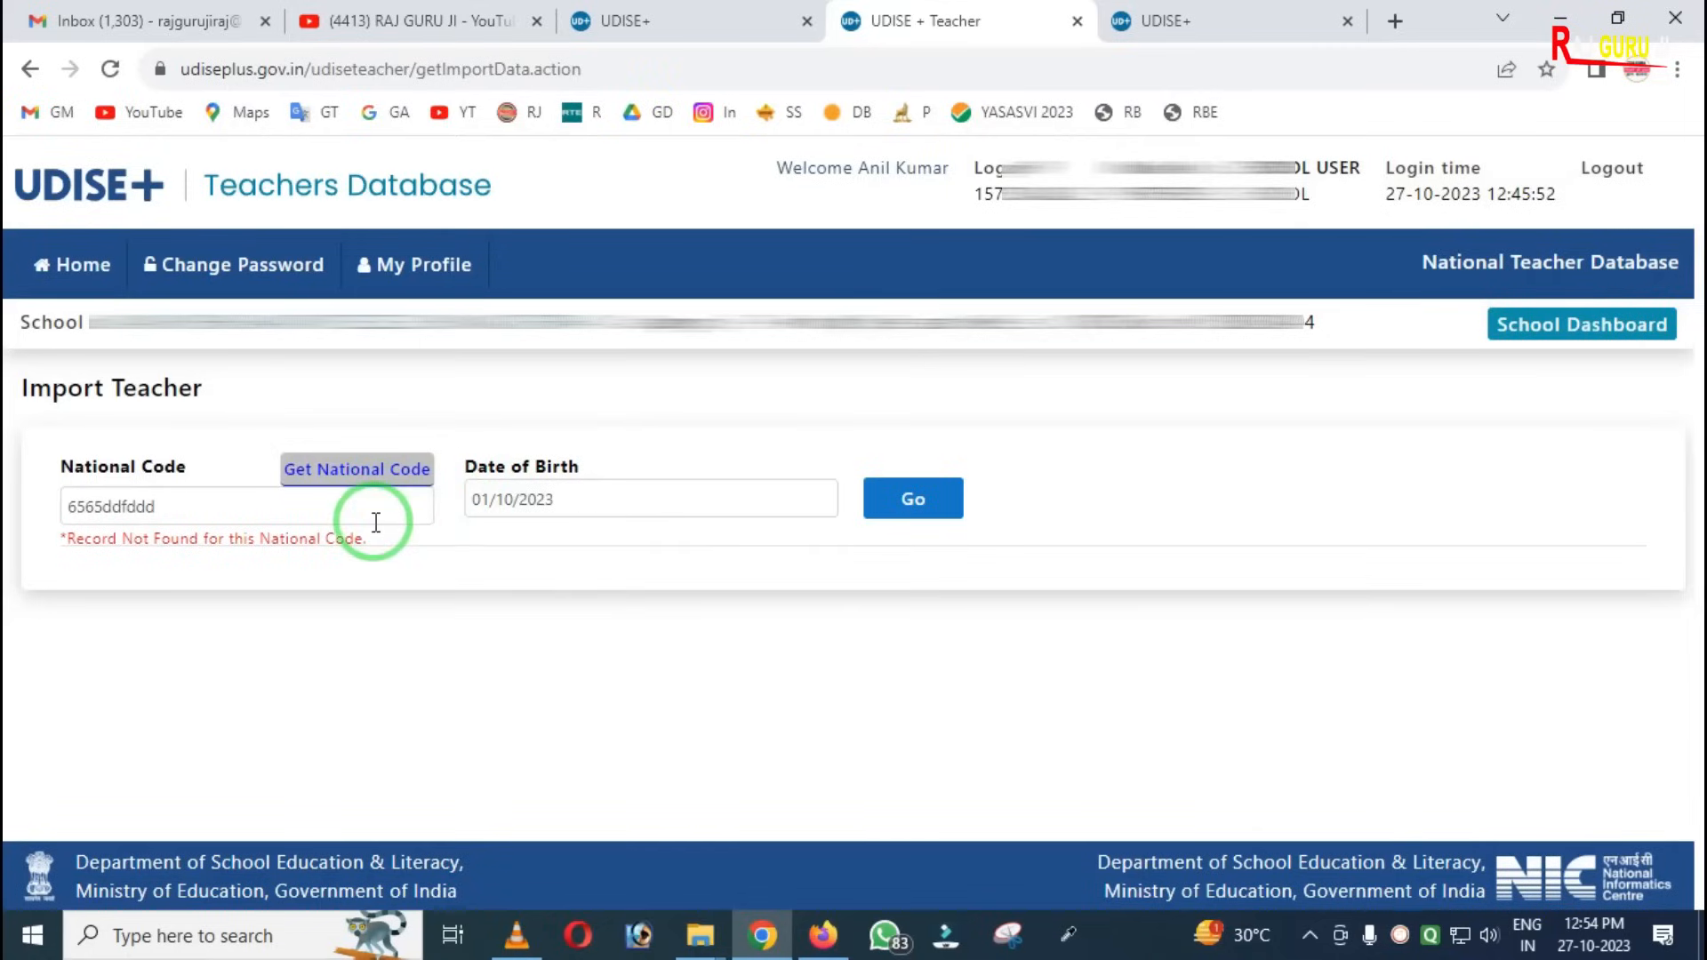
- Return to the school dashboard and look over the actions offered in the Teacher Summary Report
click(1634, 343)
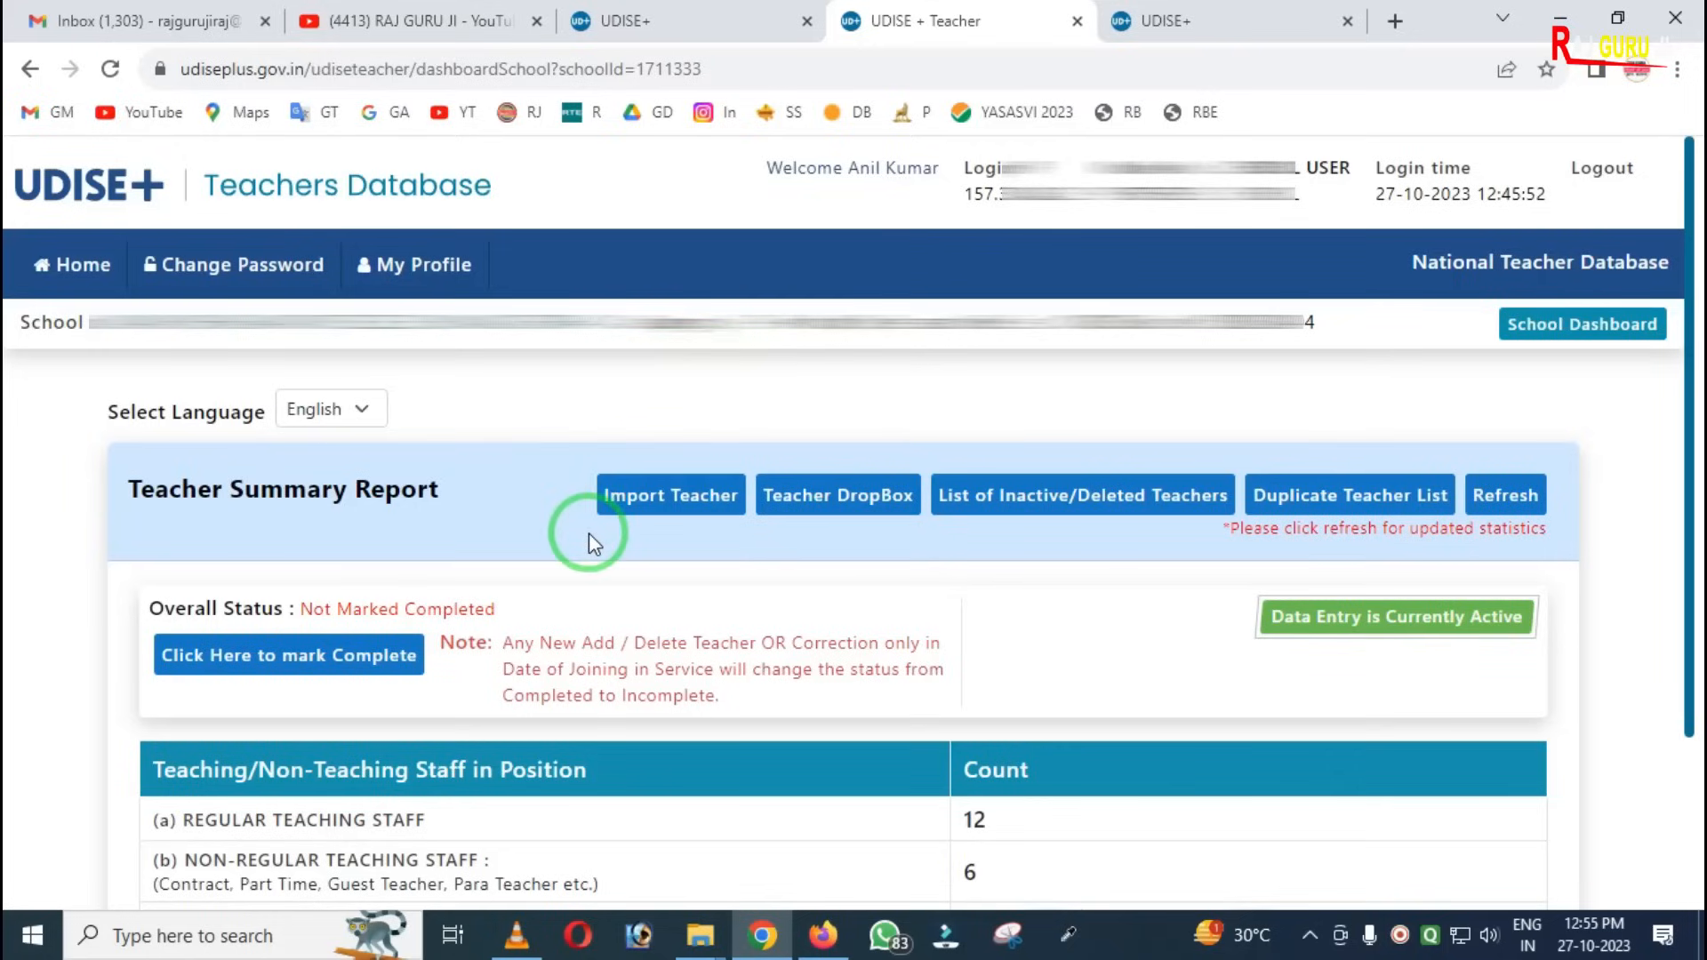
key(ctrl+alt+d)
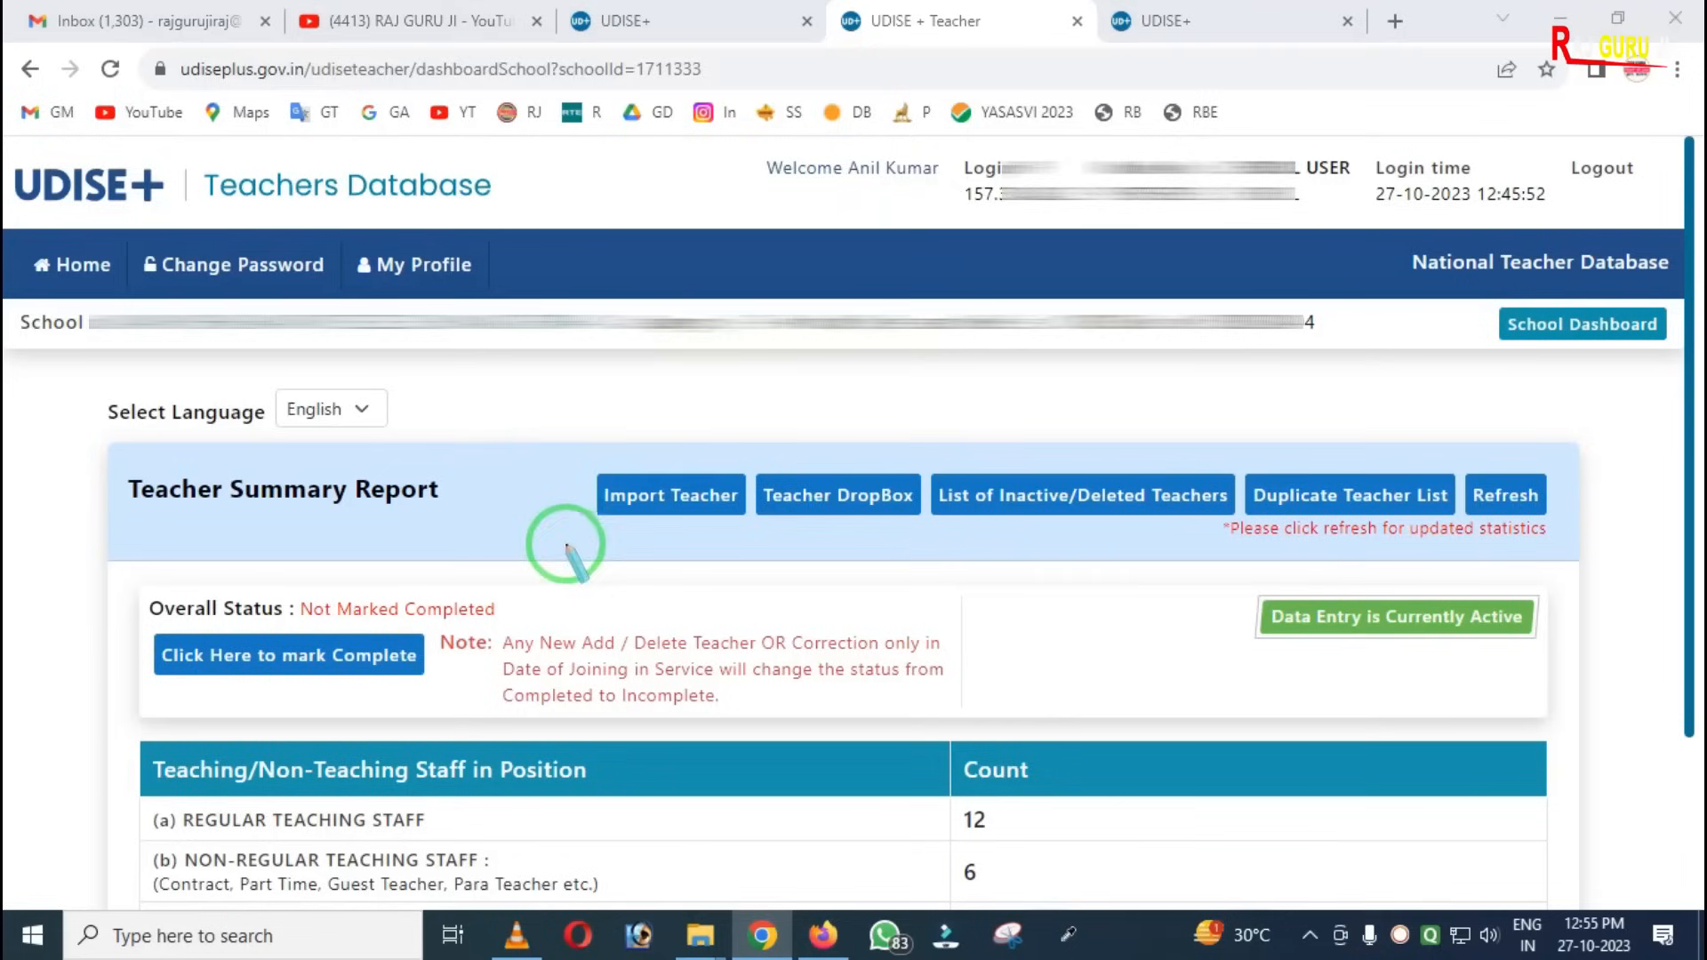
mouse_move(540, 450)
mouse_down()
mouse_move(907, 542)
mouse_move(1683, 539)
mouse_up()
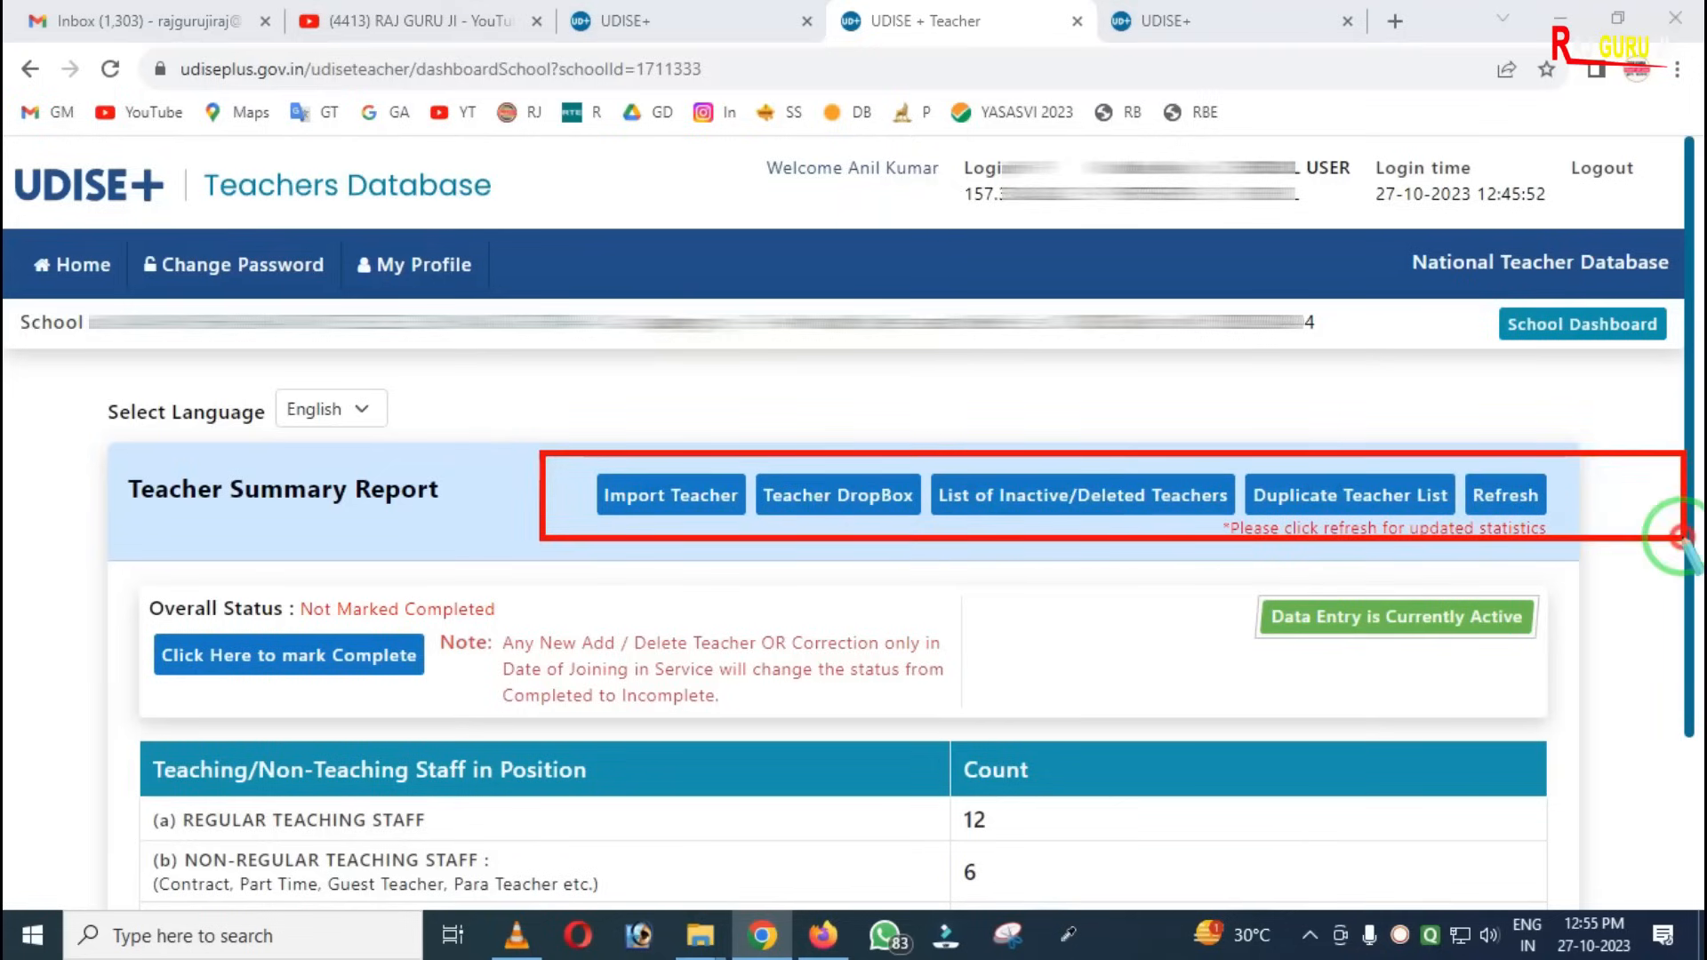
right_click(816, 564)
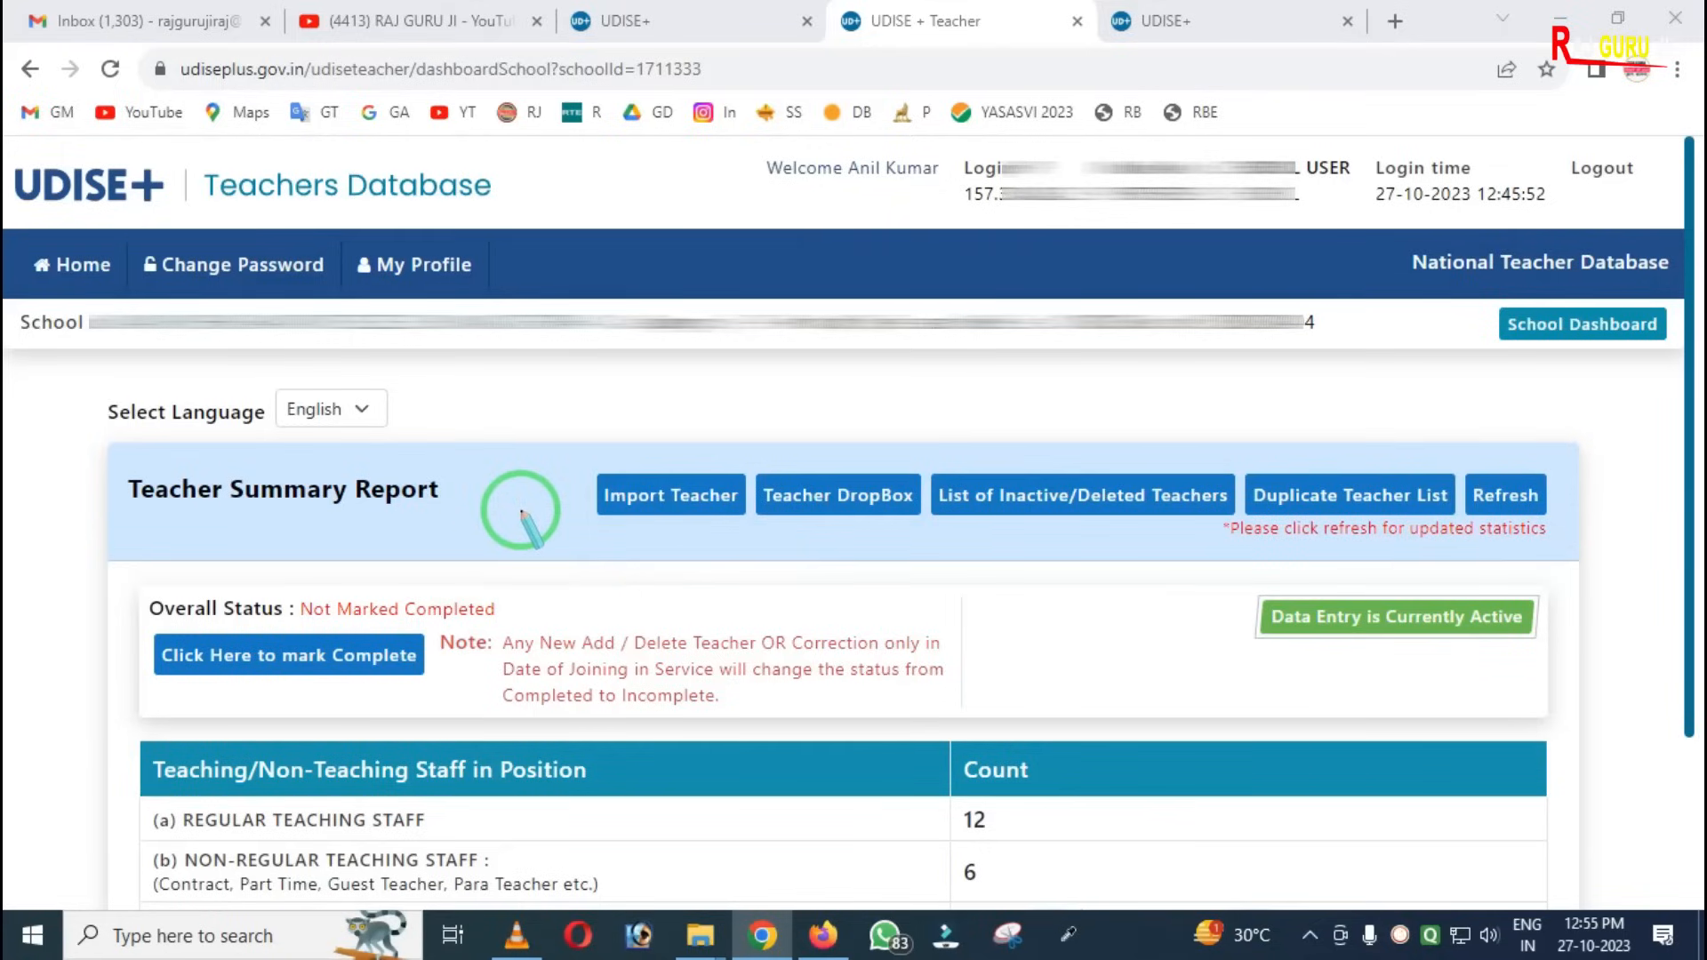
mouse_move(542, 447)
mouse_down()
mouse_move(598, 533)
mouse_move(1591, 540)
mouse_up()
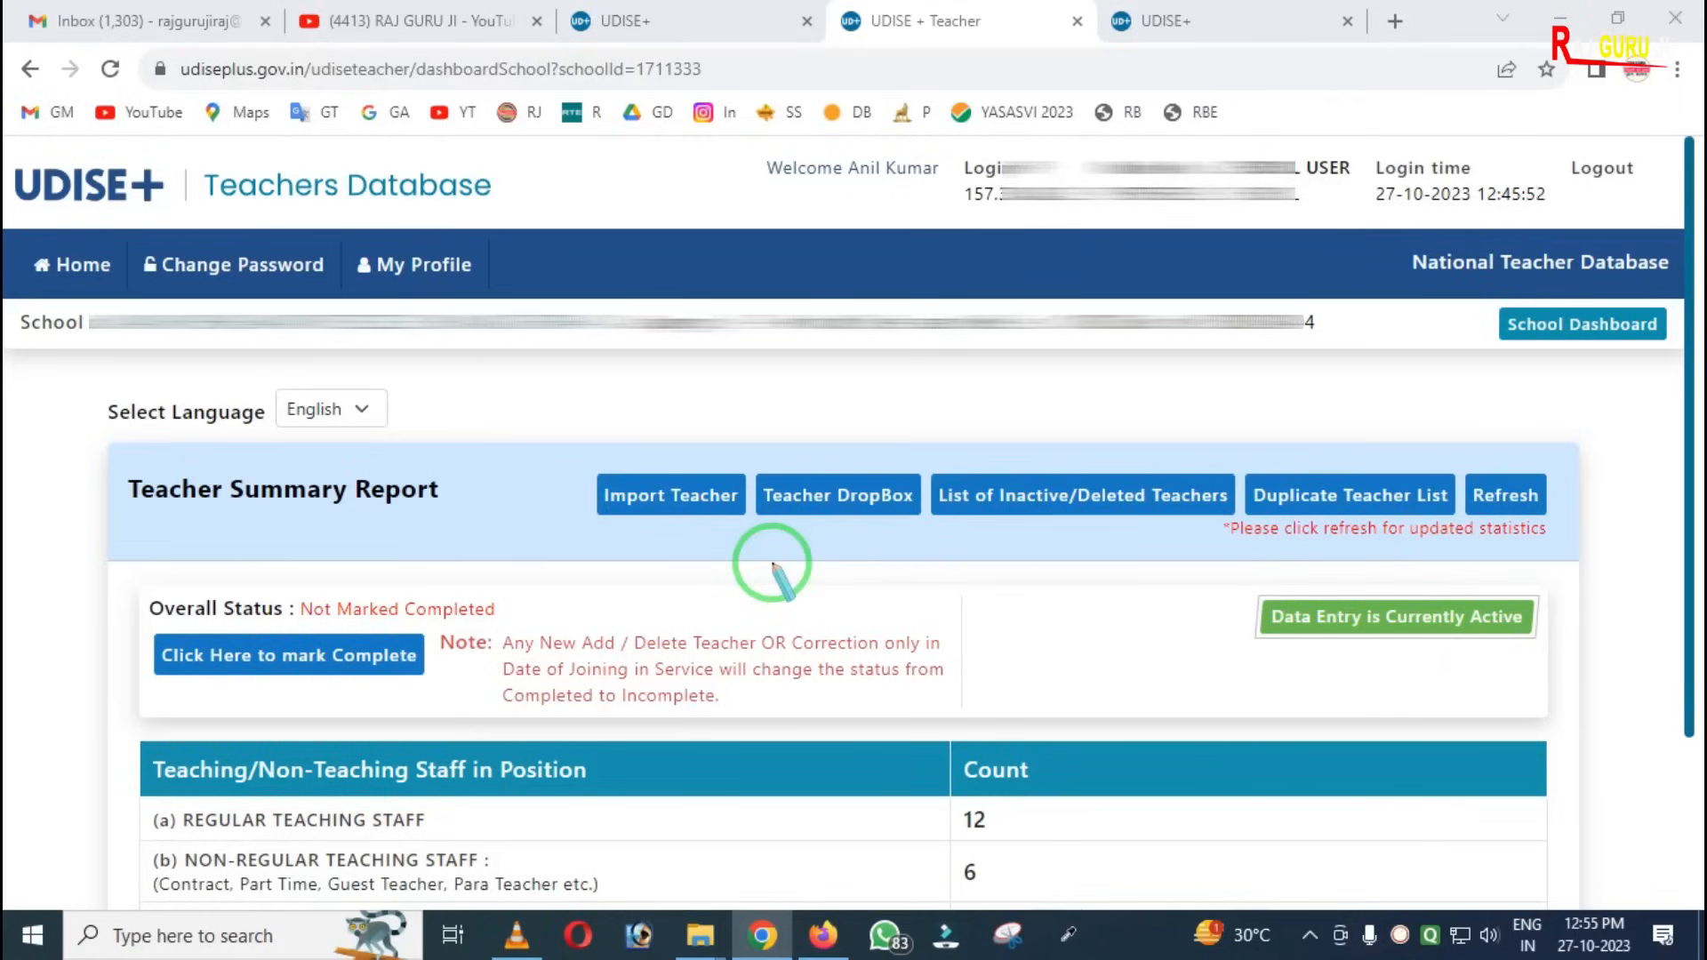
- Open the list of all teaching staff from the total count in the Teacher Summary Report
mouse_move(1233, 551)
mouse_down()
mouse_move(1314, 666)
mouse_move(1562, 686)
mouse_up()
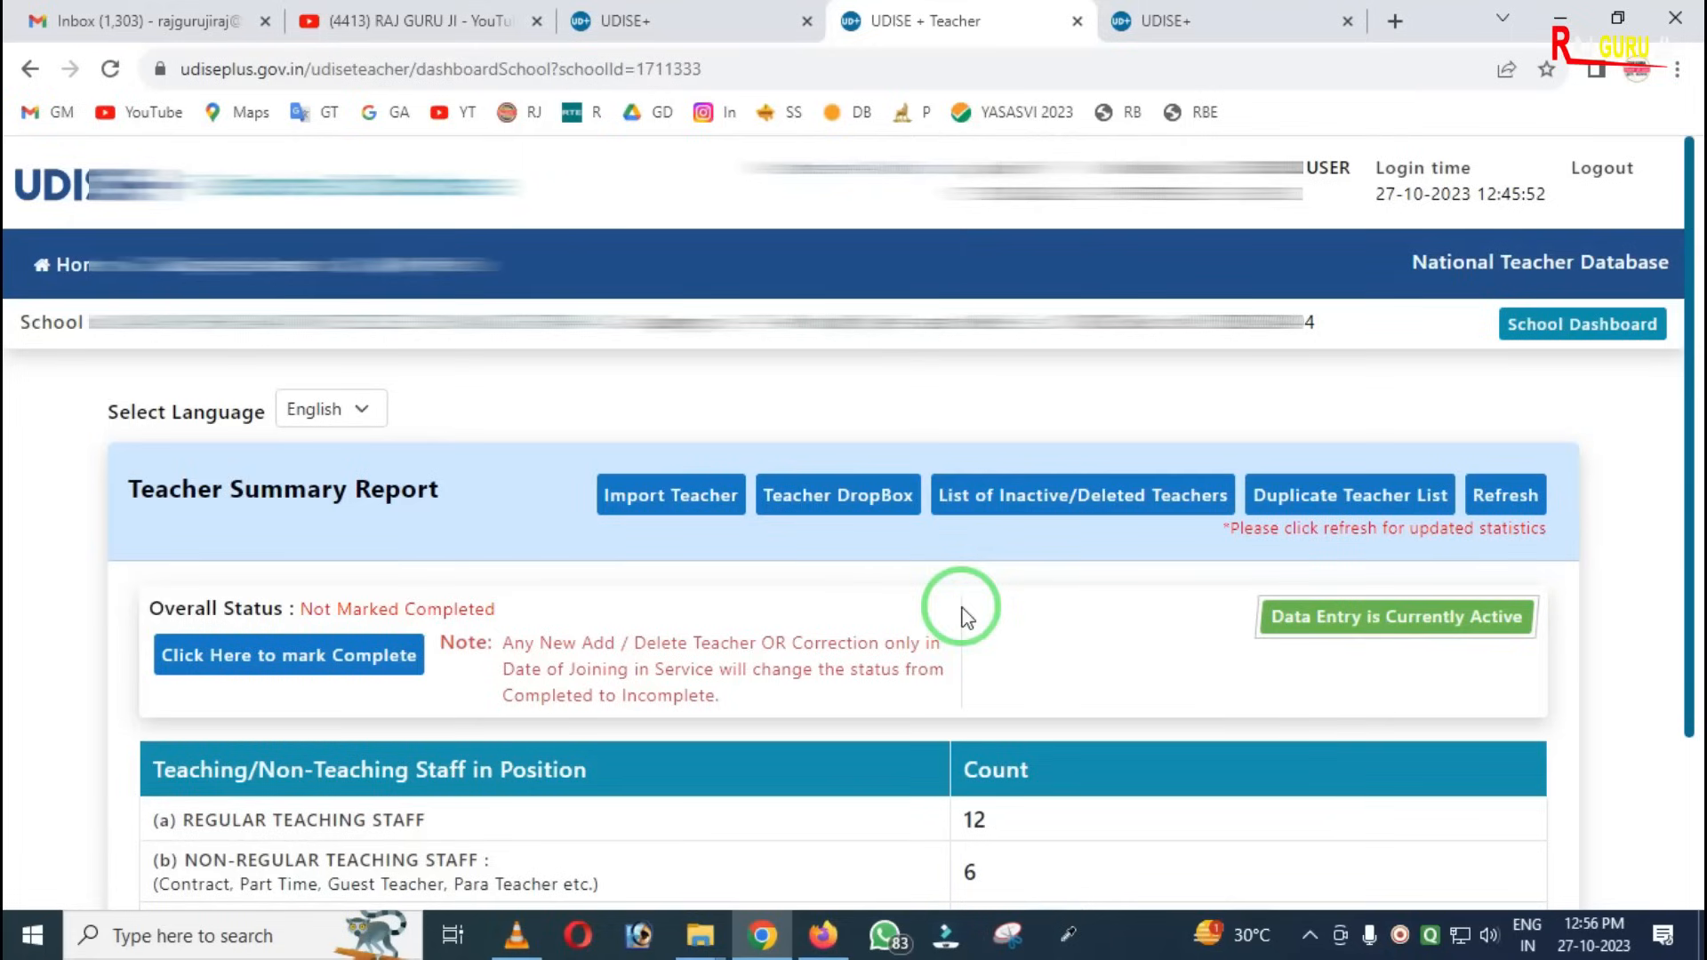
scroll(968, 616, down, 2)
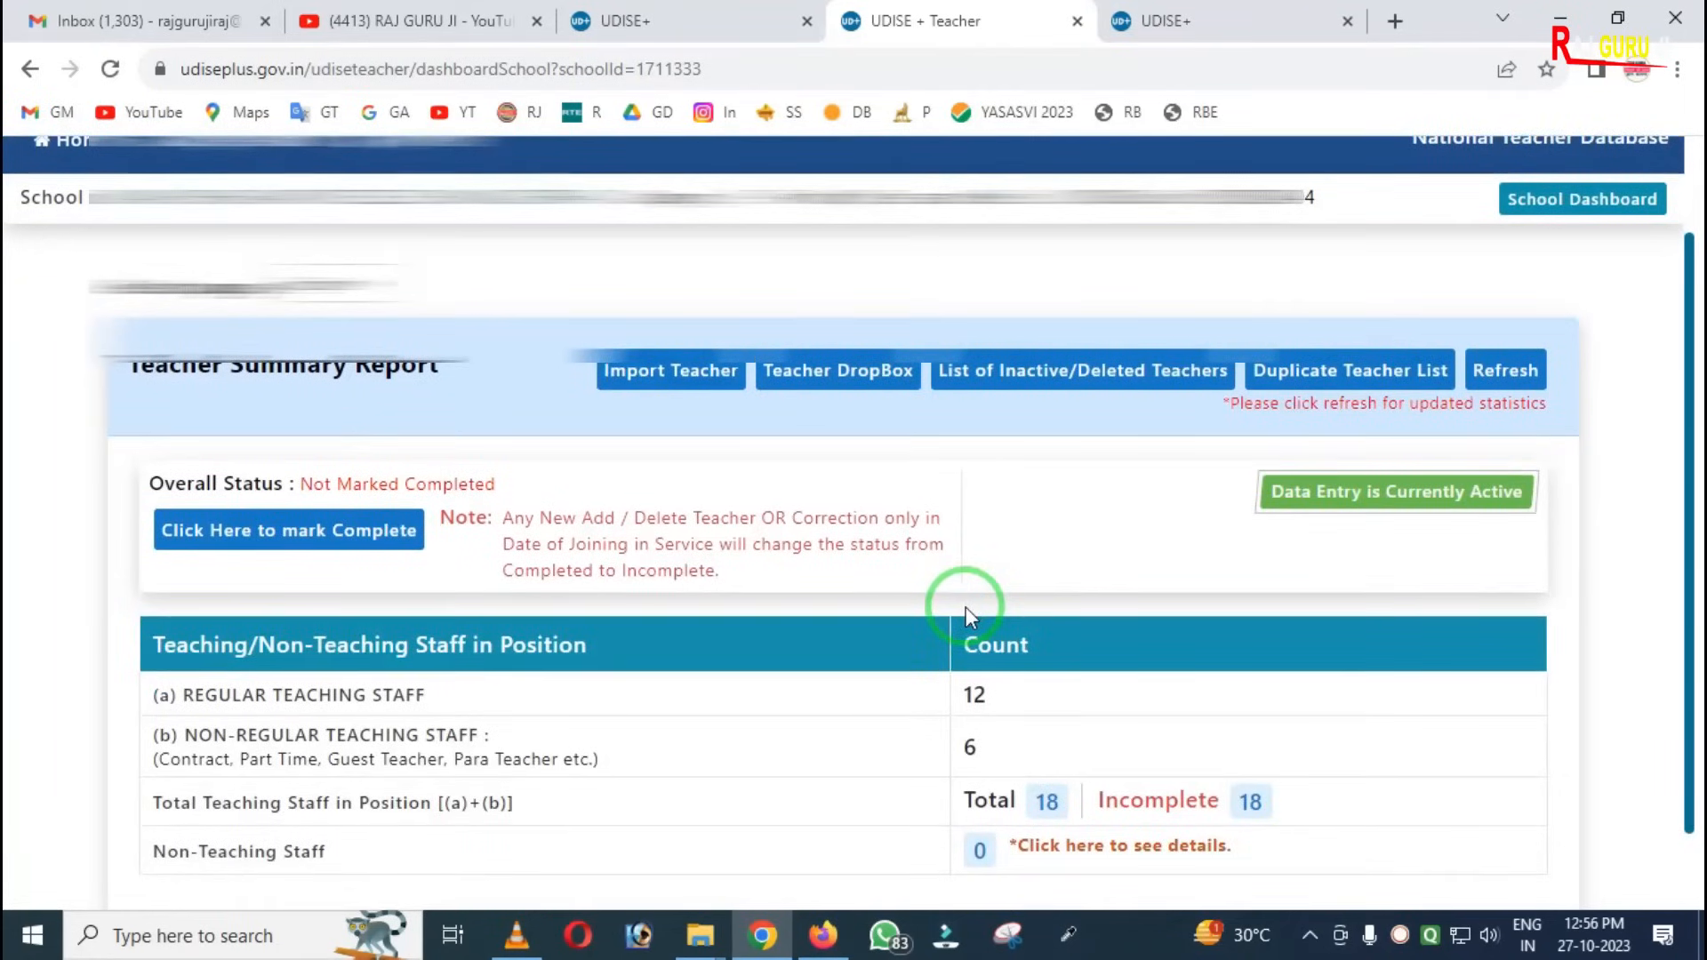
scroll(966, 606, down, 2)
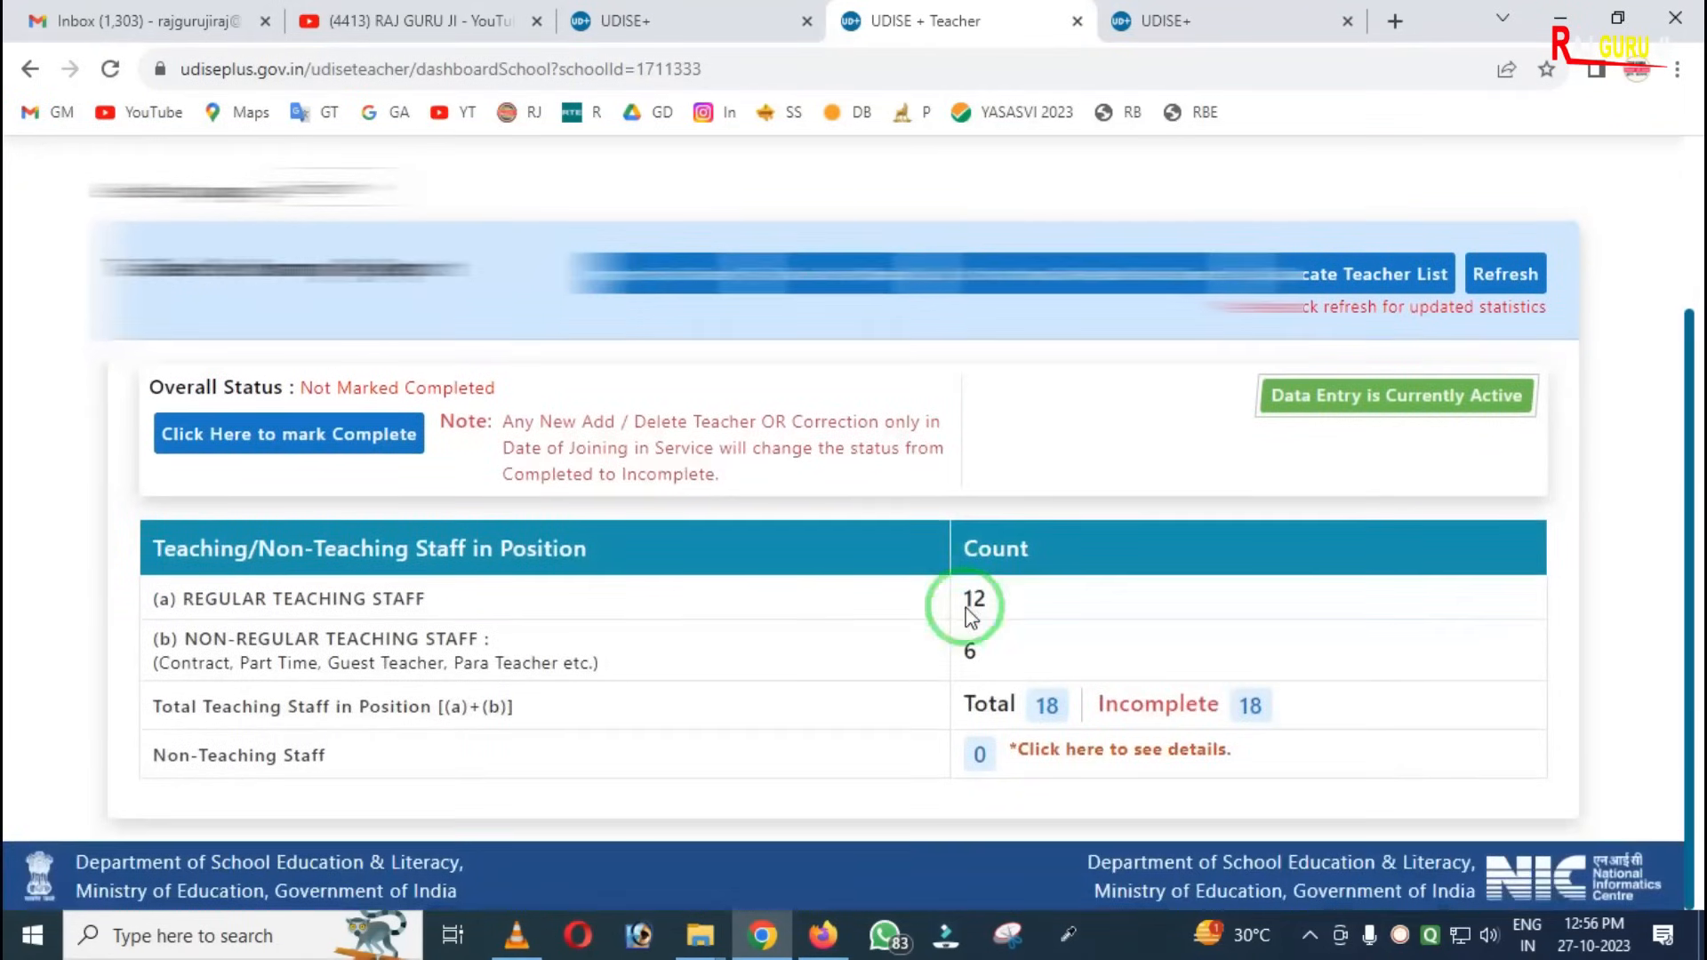
click(1049, 703)
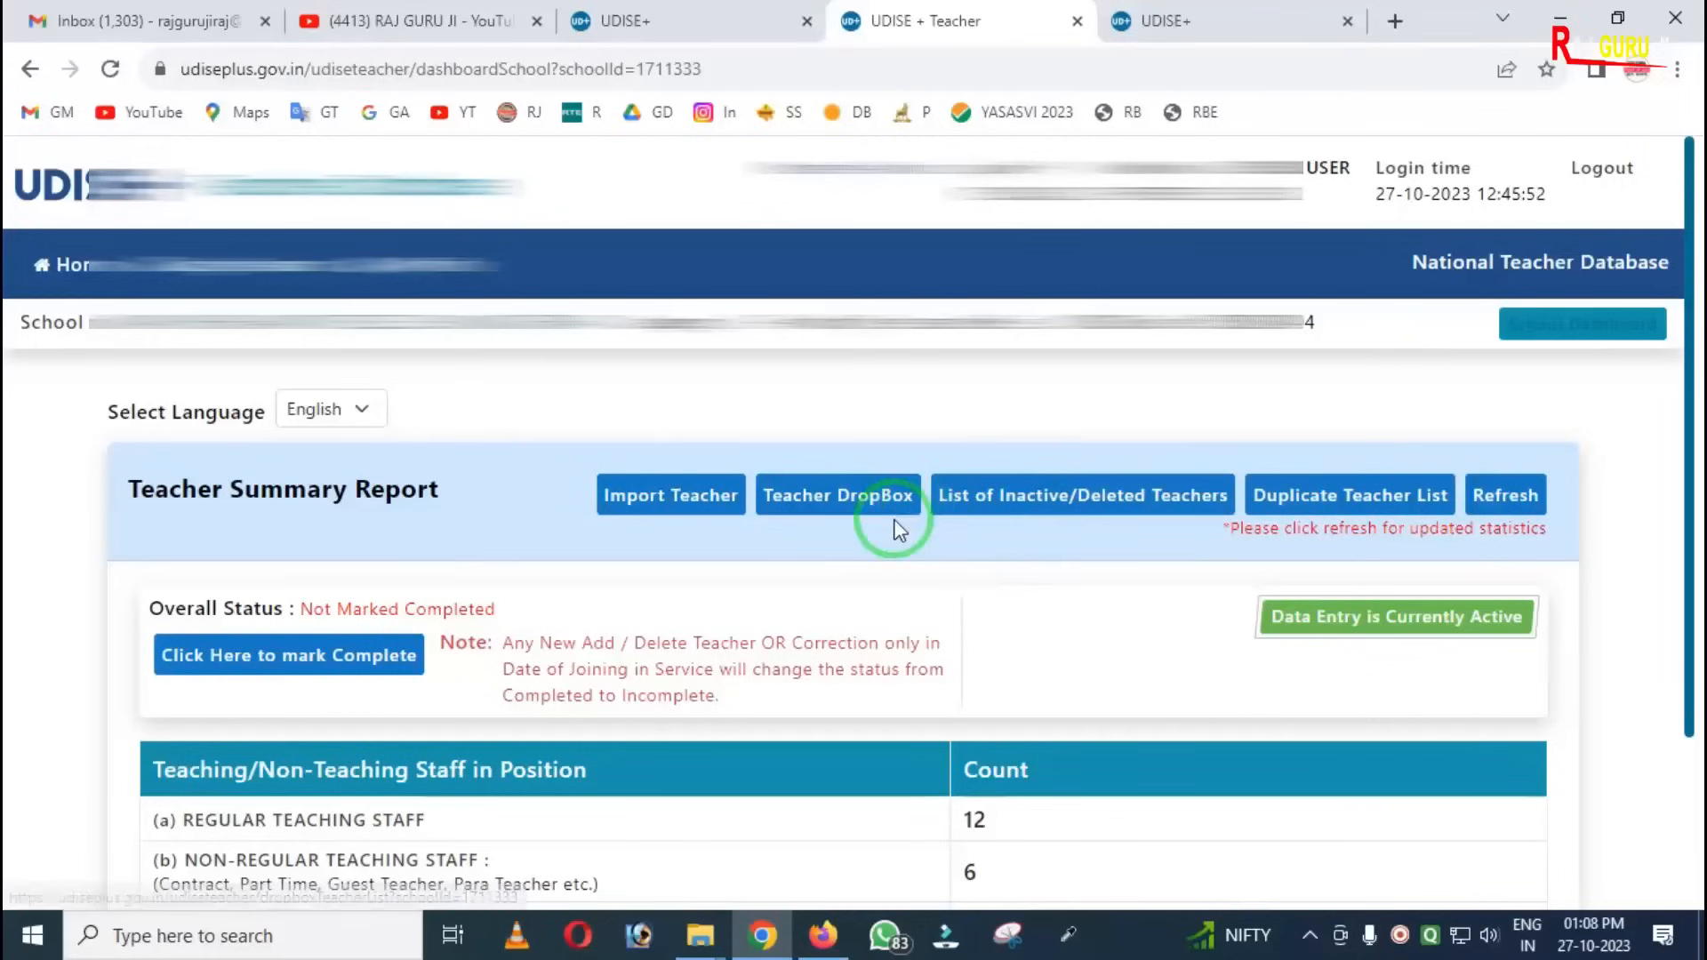
- View the Teacher DropBox search page and return to the school dashboard
mouse_move(742, 451)
mouse_down()
mouse_move(796, 514)
mouse_move(928, 539)
mouse_up()
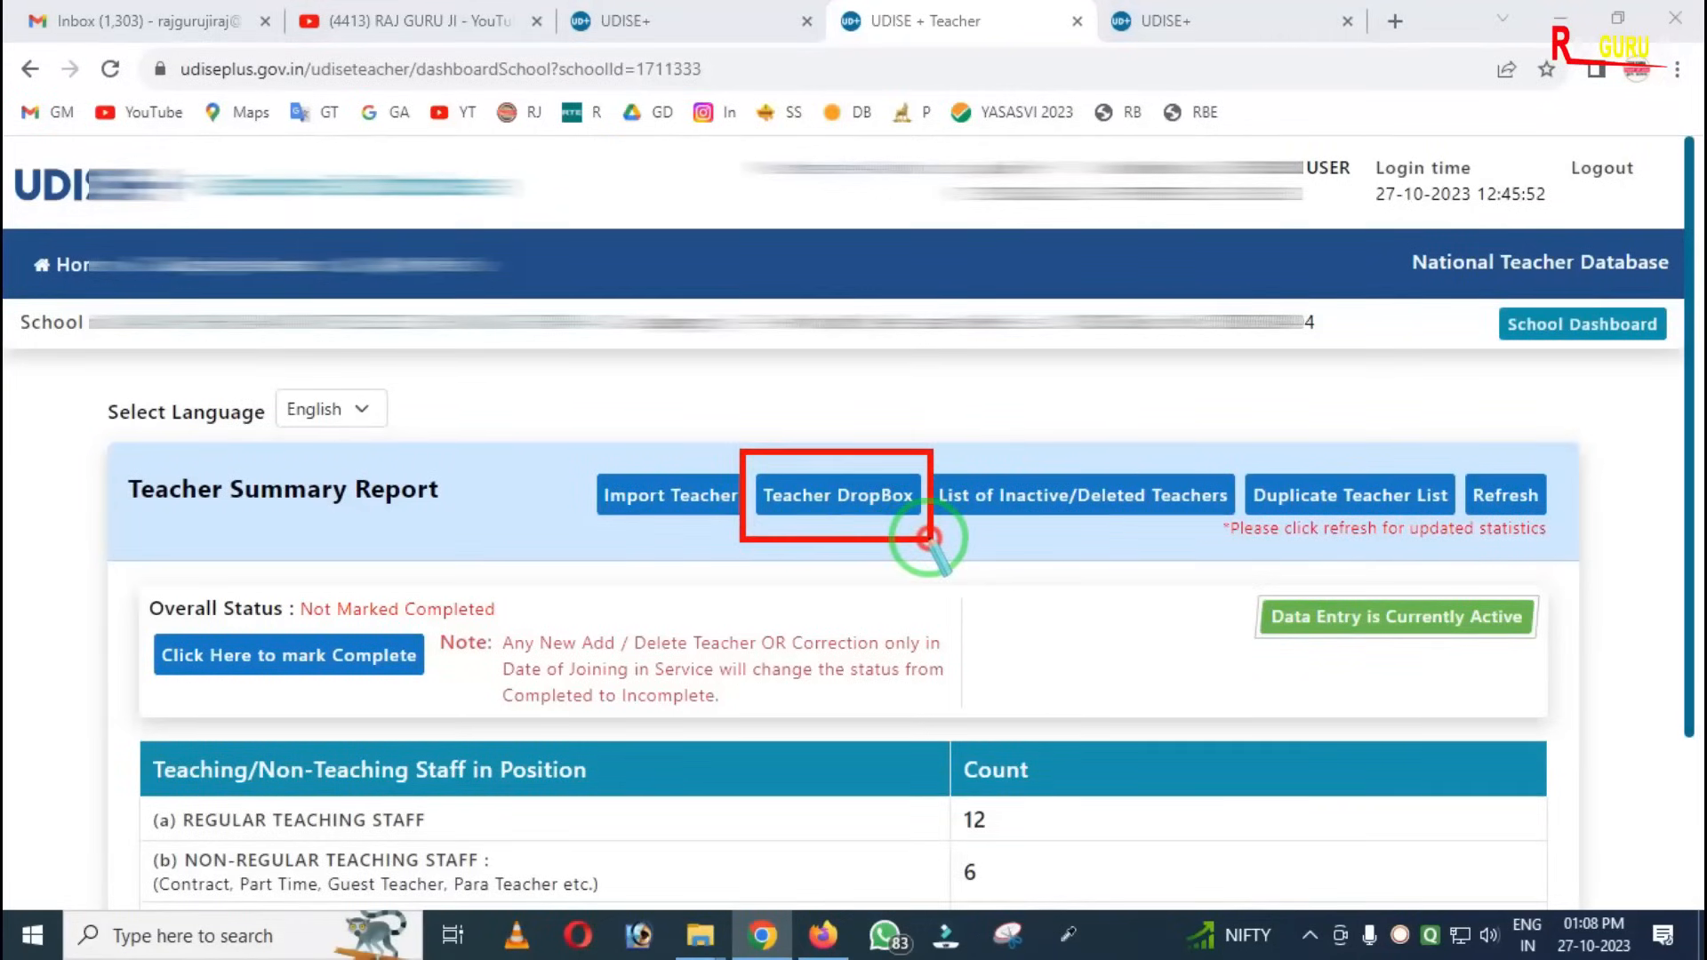
click(844, 523)
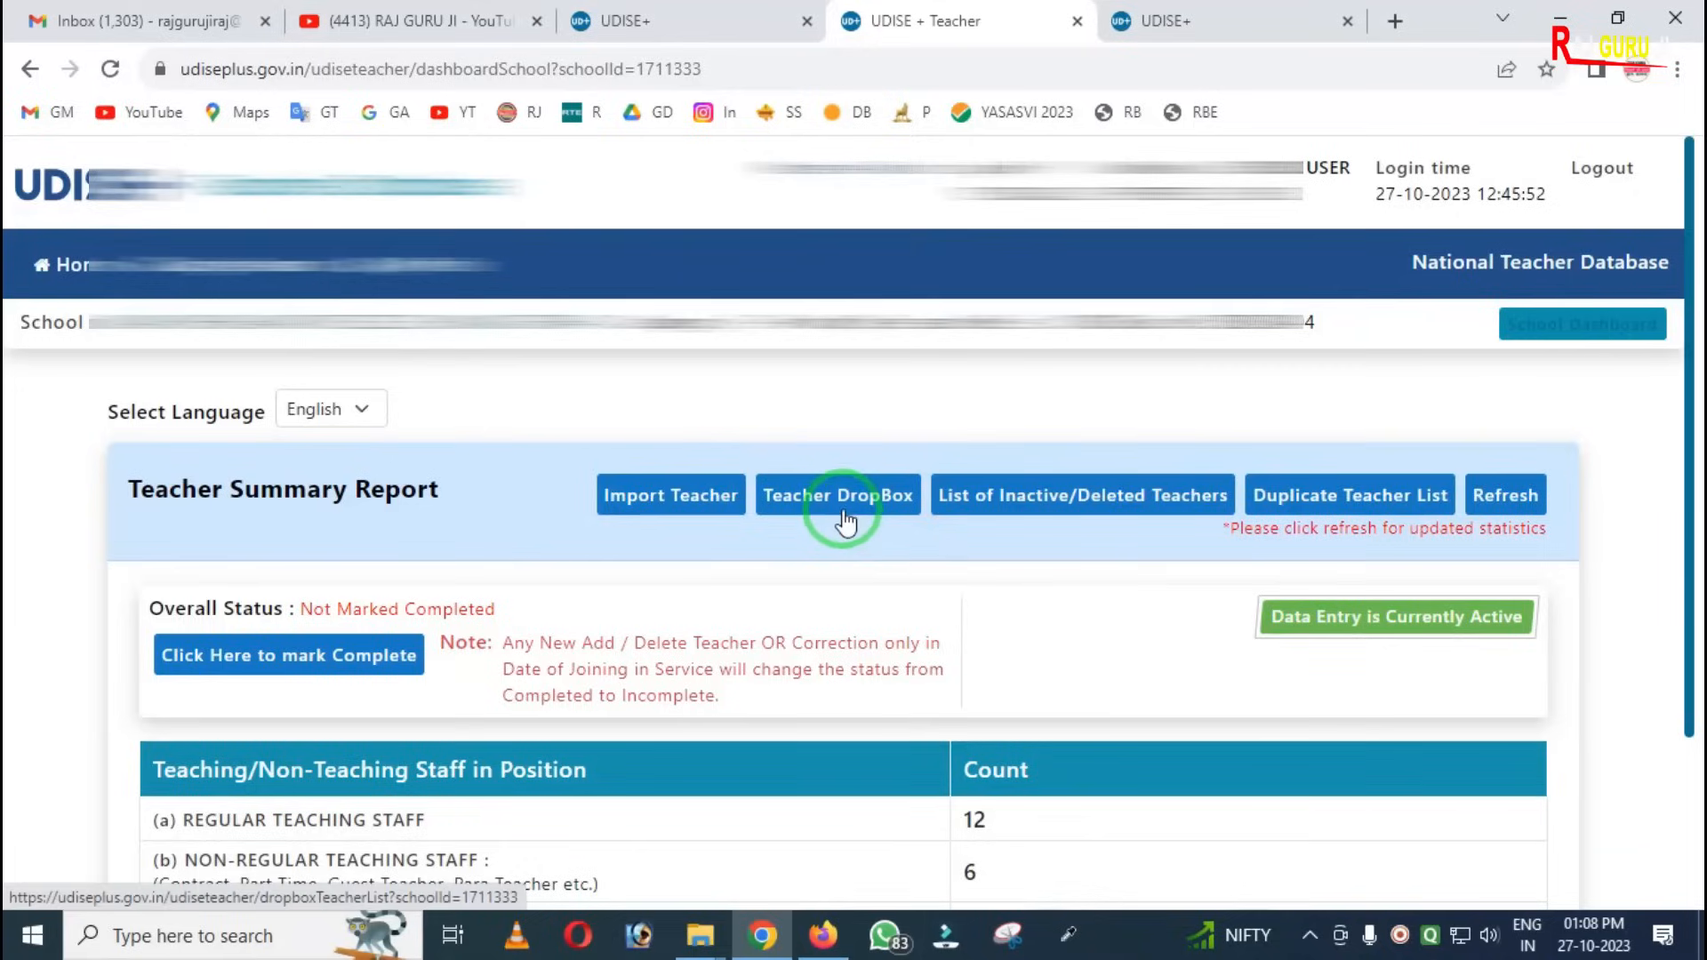
click(844, 520)
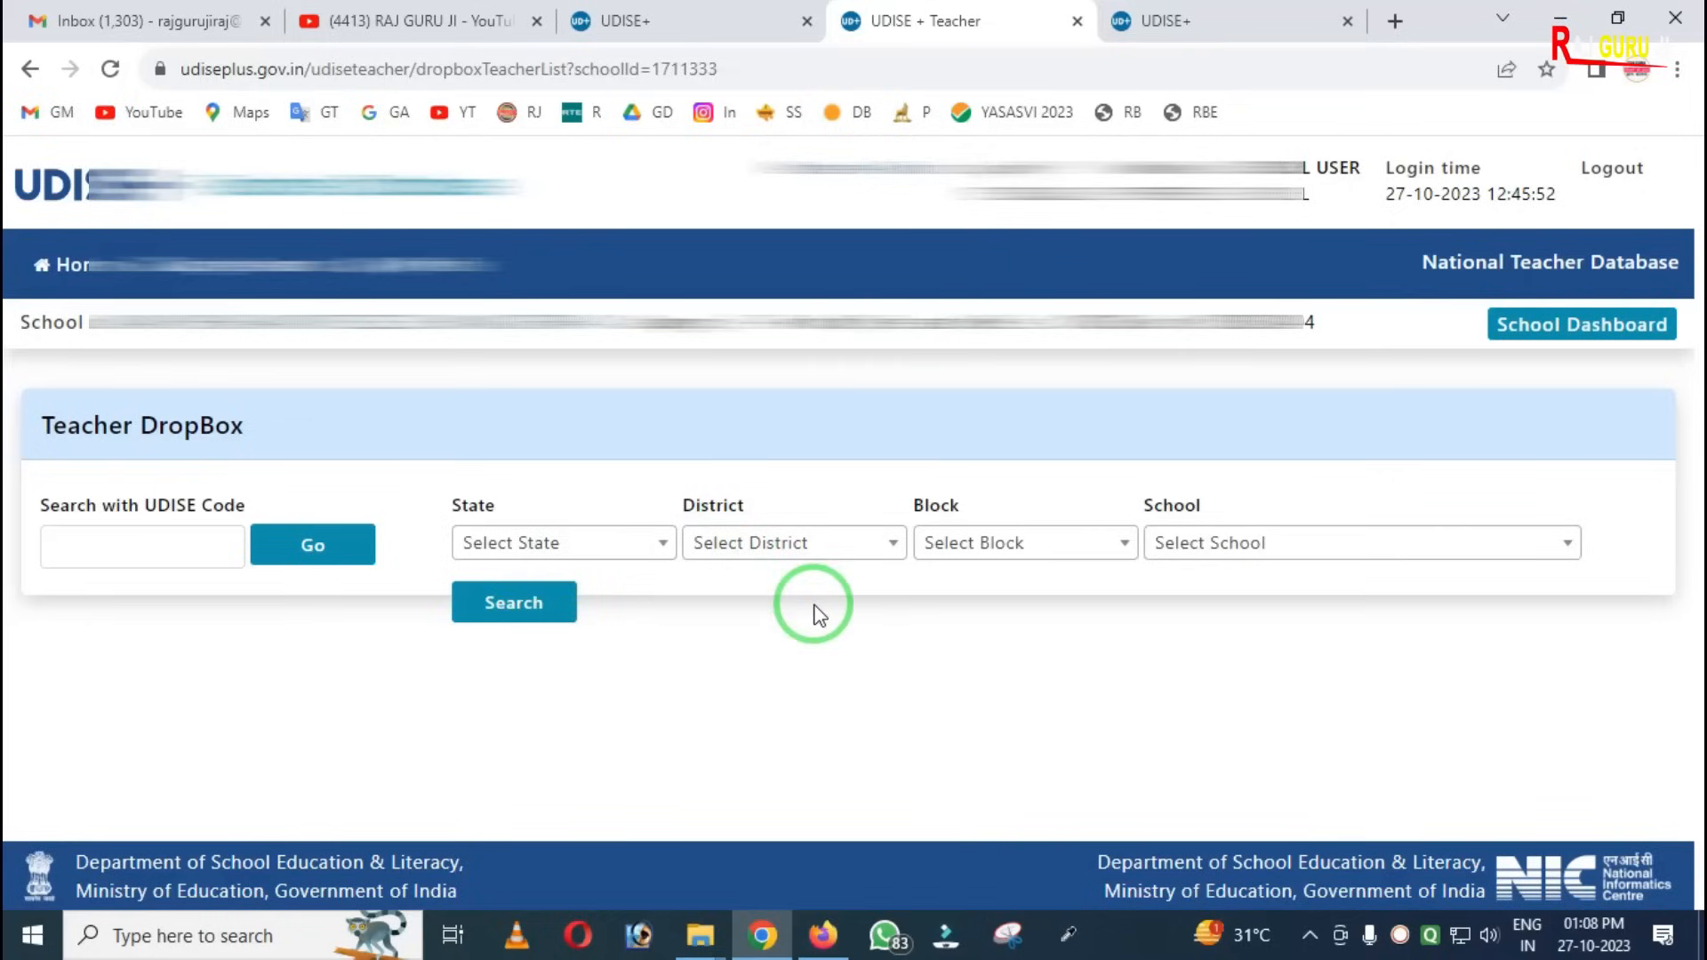
click(1502, 322)
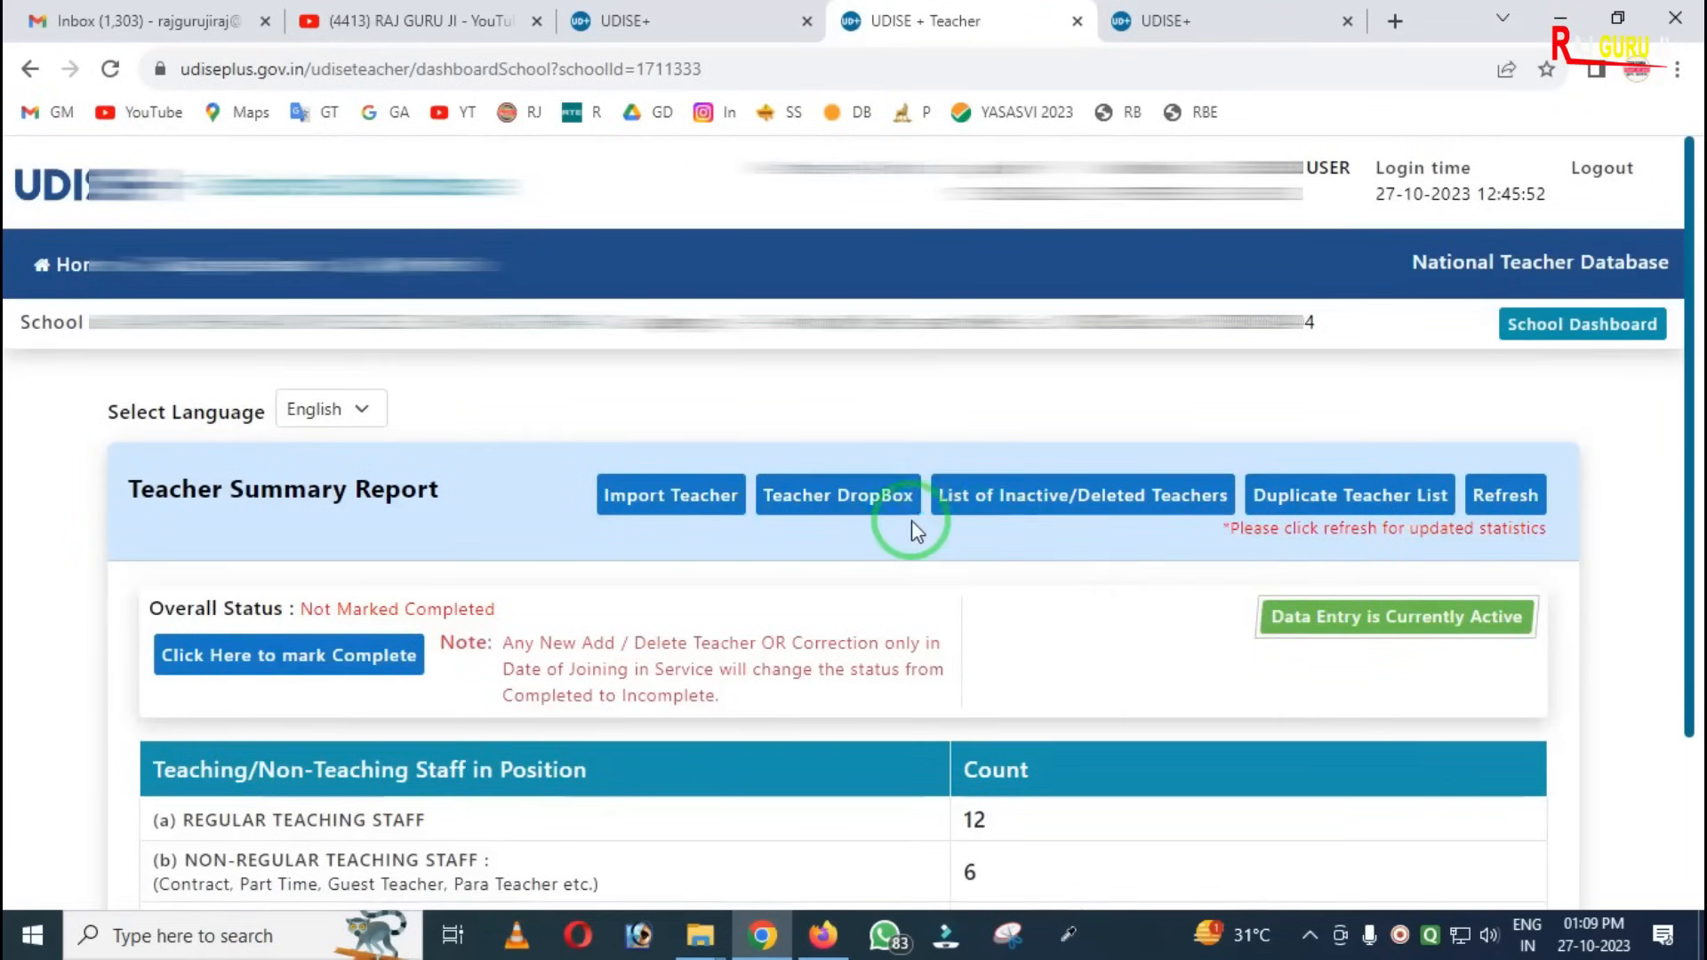
- Review the List of Inactive/Deleted Teachers and return to the school dashboard
mouse_move(924, 451)
mouse_down()
mouse_move(982, 529)
mouse_move(1260, 539)
mouse_up()
click(1065, 485)
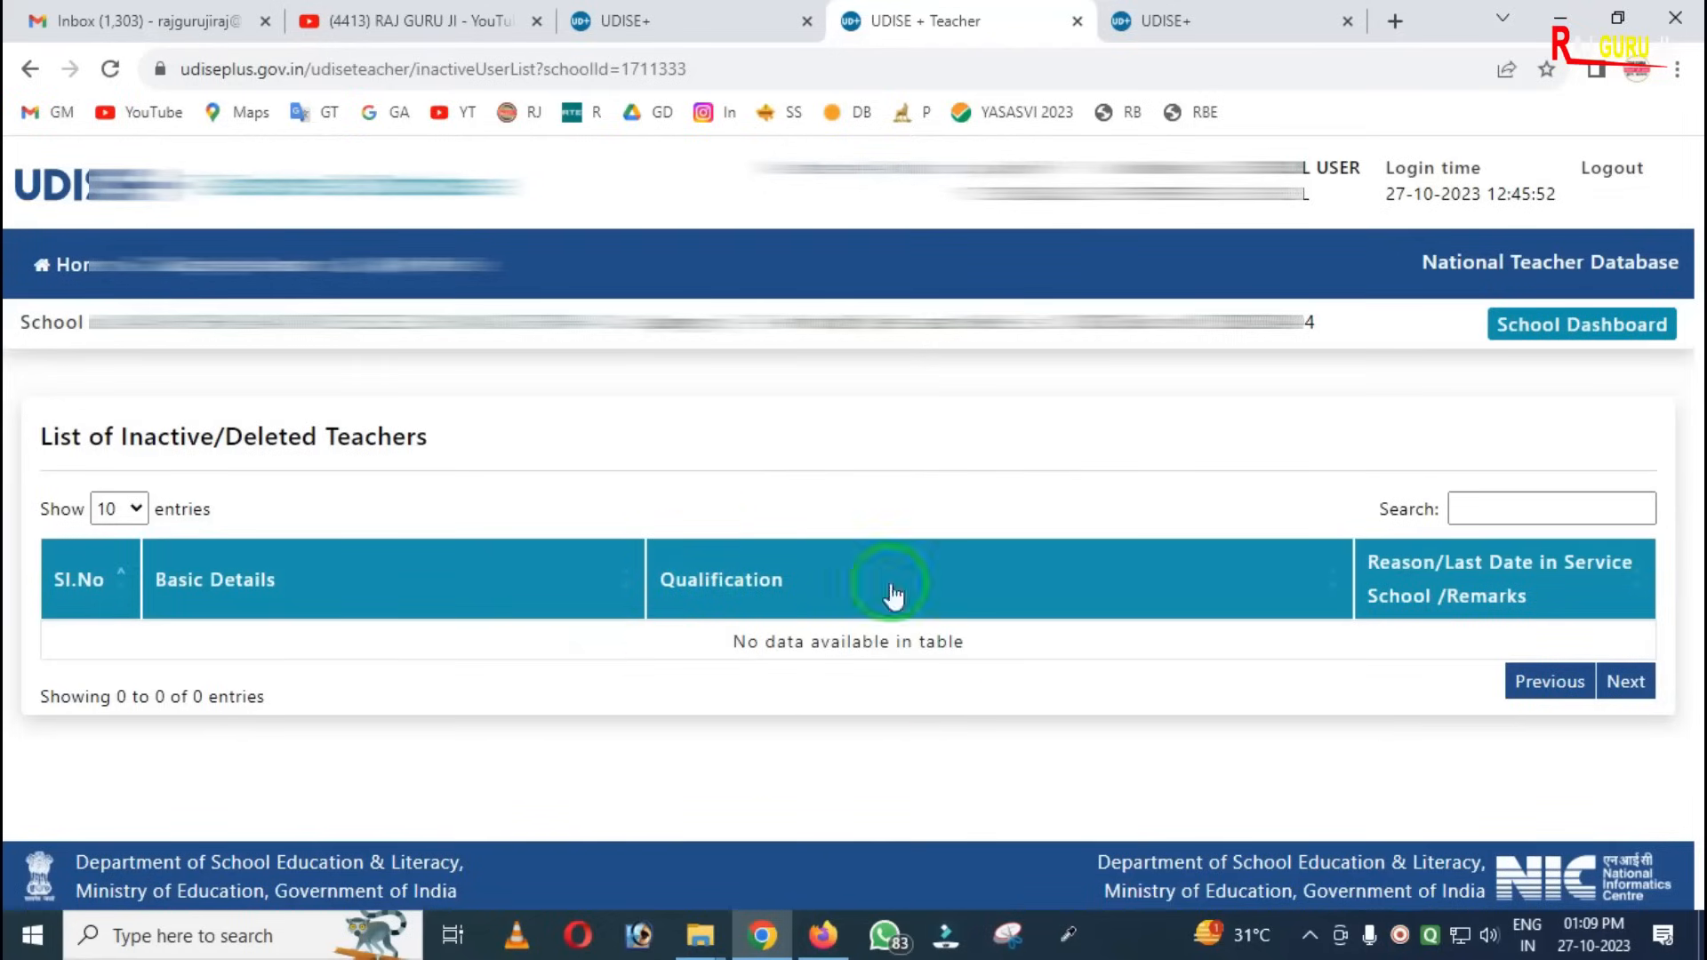
mouse_move(684, 601)
mouse_down()
mouse_move(831, 698)
mouse_move(987, 687)
mouse_up()
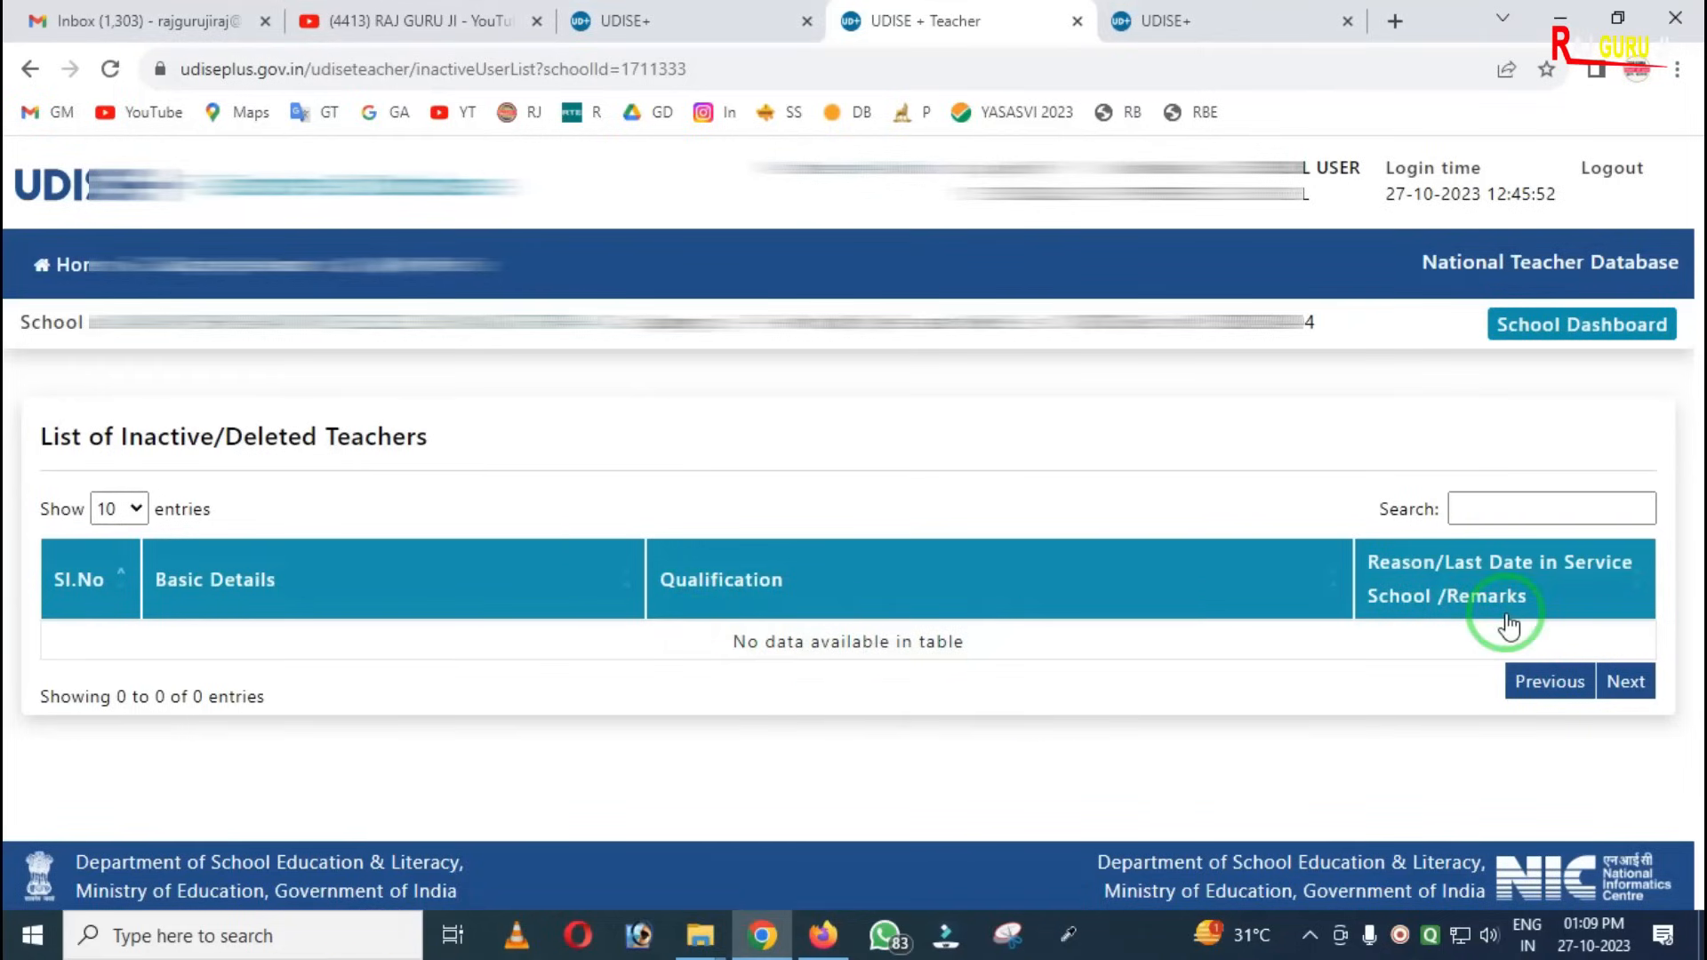
click(1545, 326)
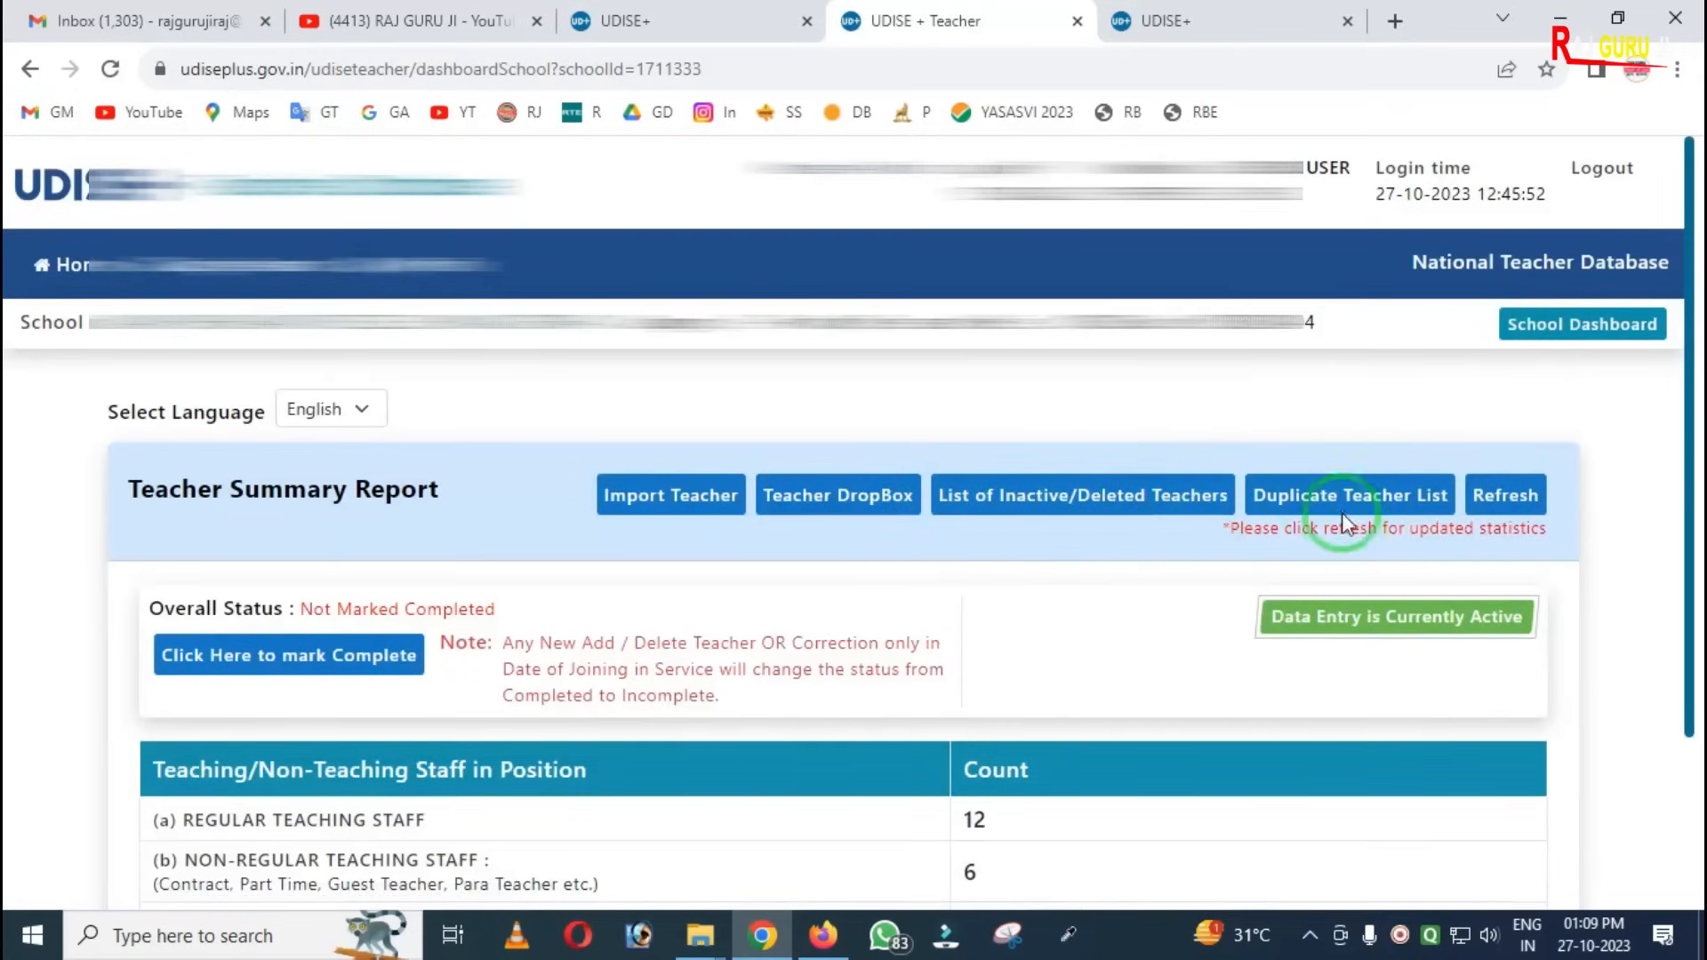
- Look over the Duplicate Teacher List option and the teaching and non-teaching staff counts on the dashboard
mouse_move(1225, 445)
mouse_down()
mouse_move(1322, 530)
mouse_move(1462, 531)
mouse_up()
key(ctrl+z)
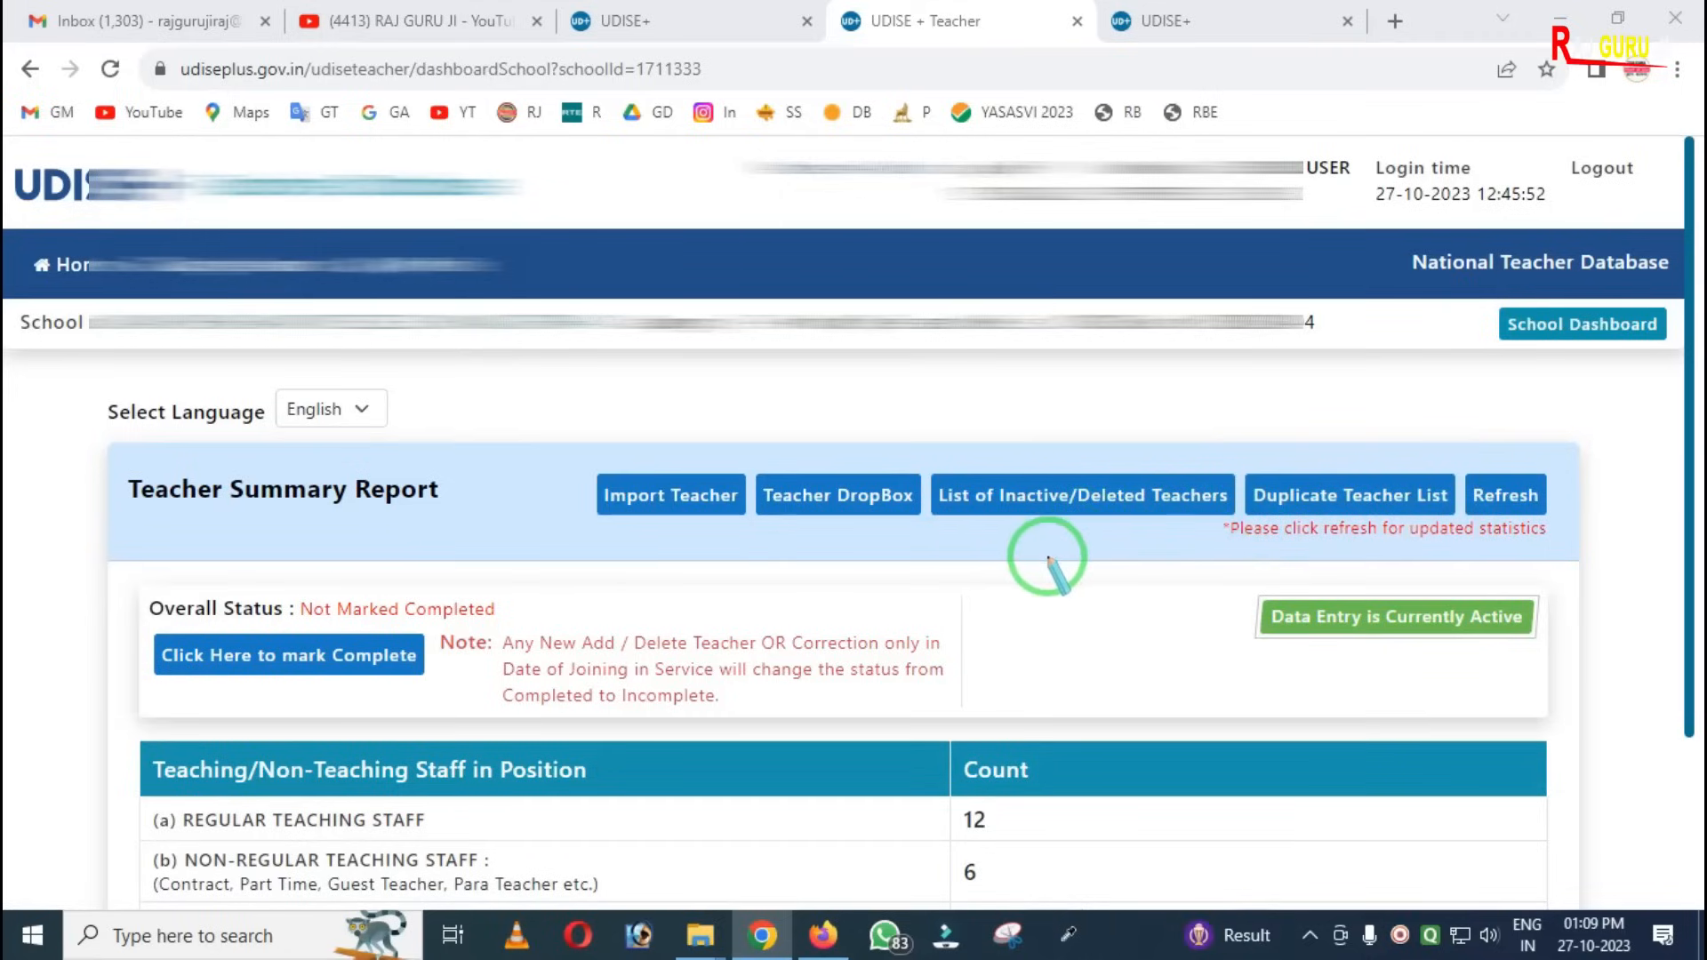
mouse_move(1225, 441)
mouse_down()
mouse_move(1244, 525)
mouse_move(1462, 565)
mouse_up()
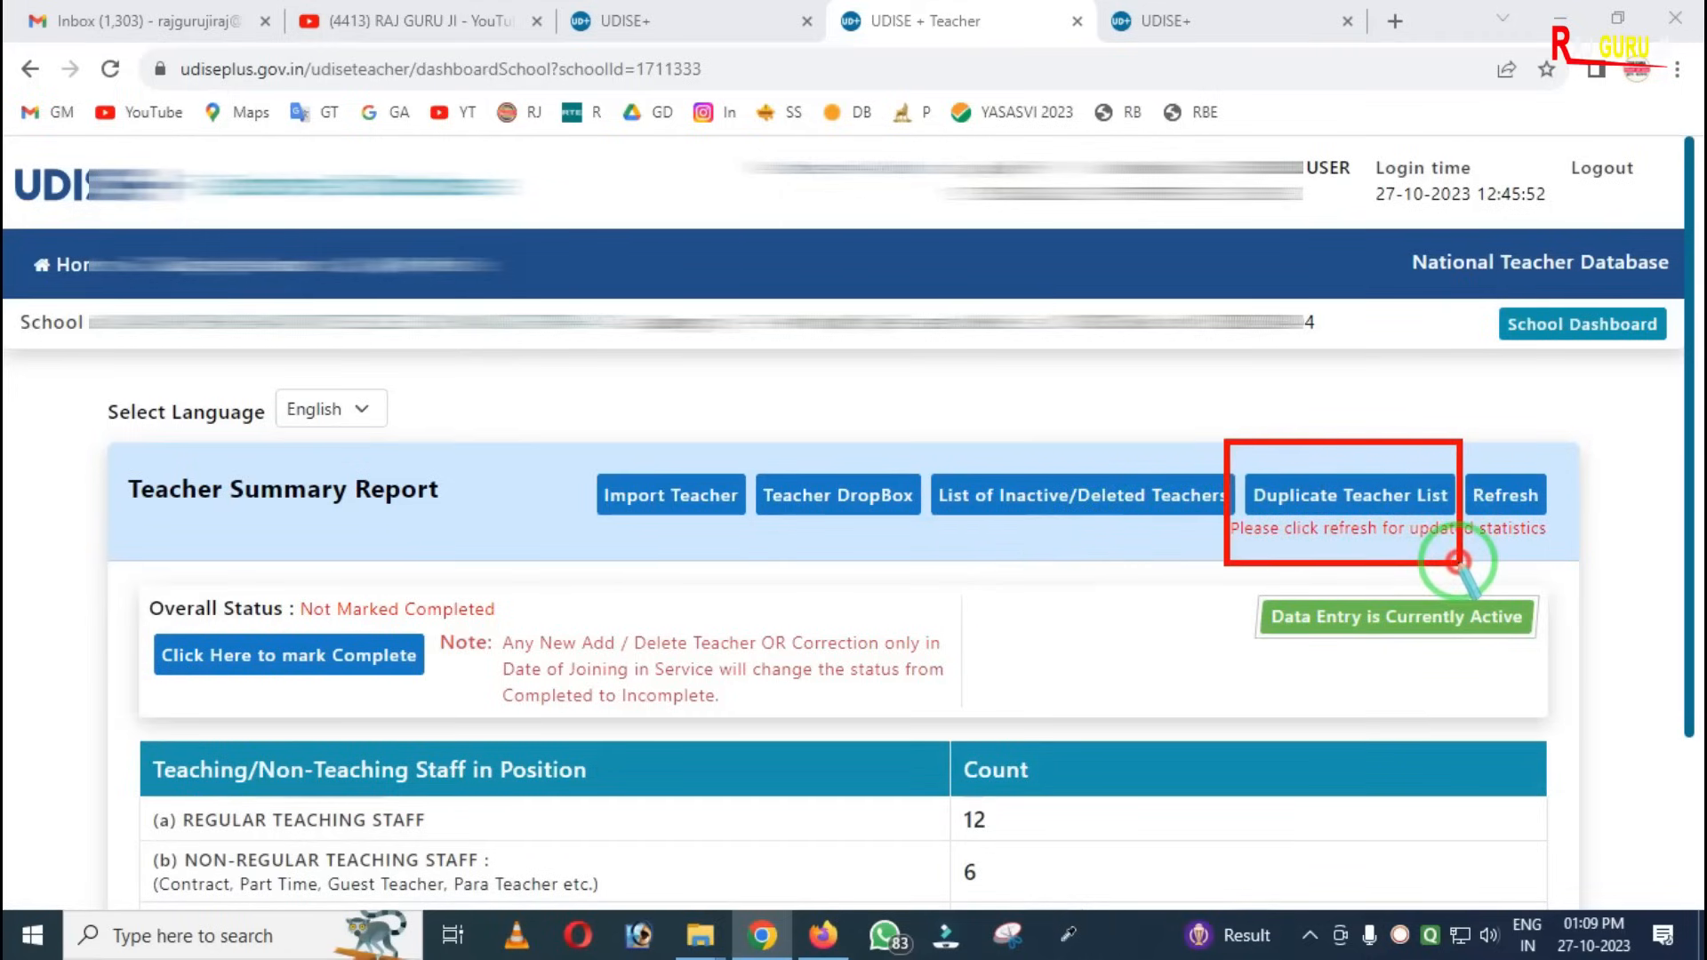
key(ctrl+z)
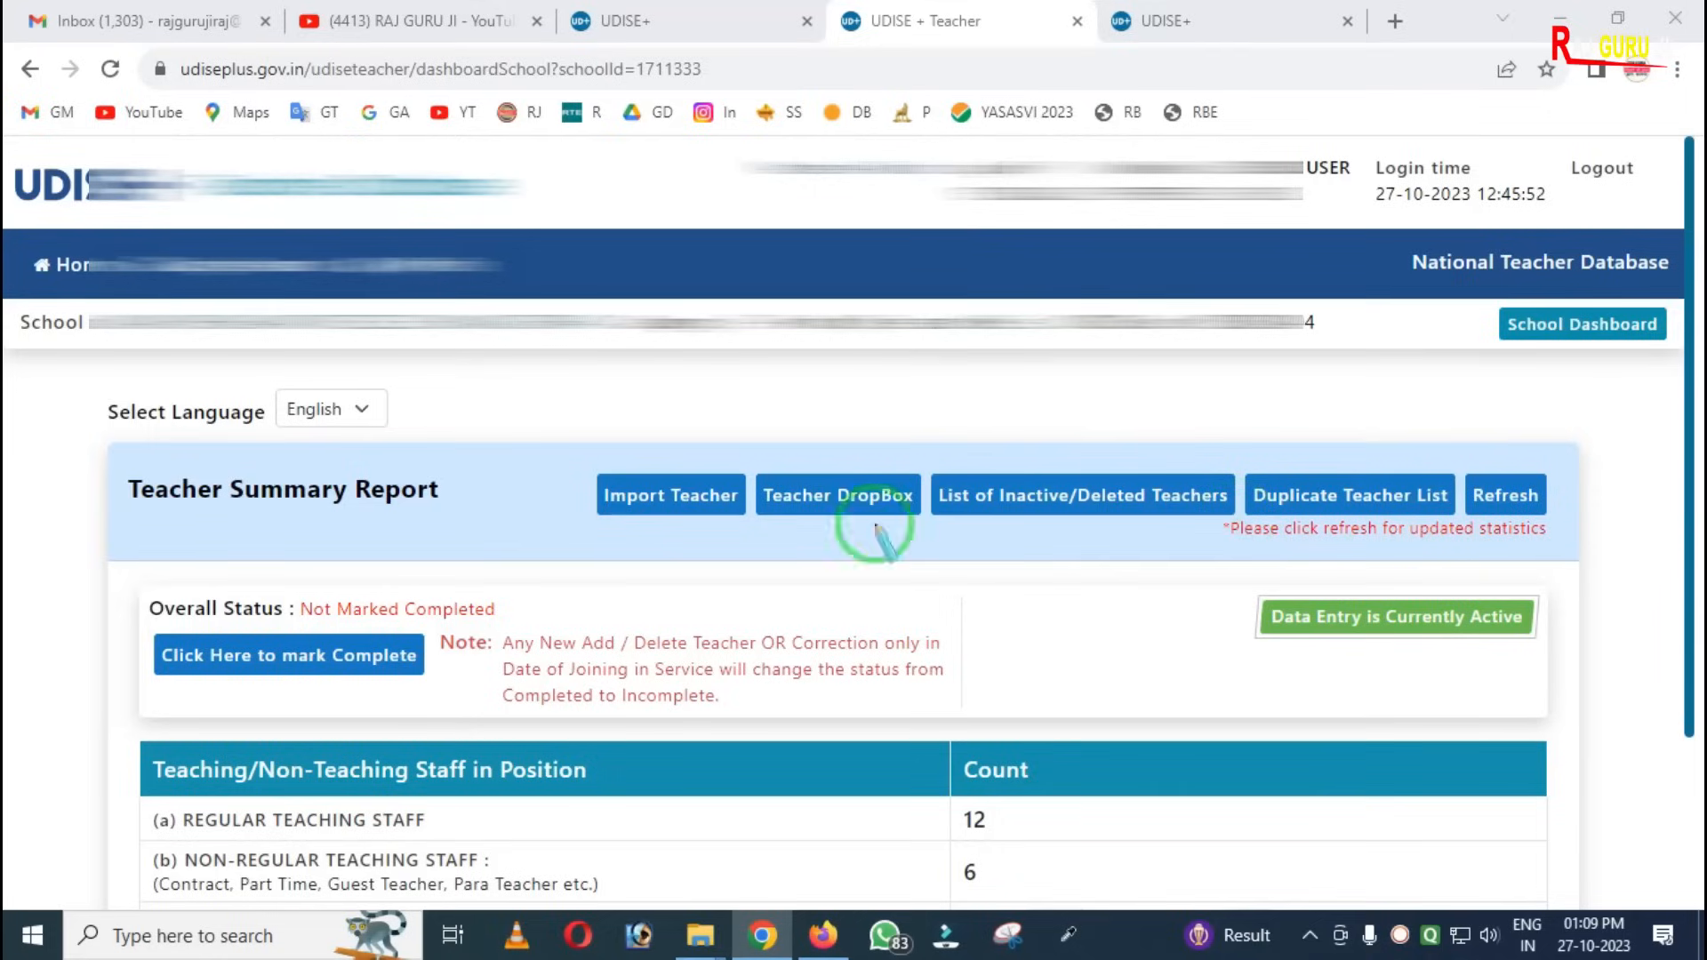
key(Escape)
scroll(716, 540, down, 3)
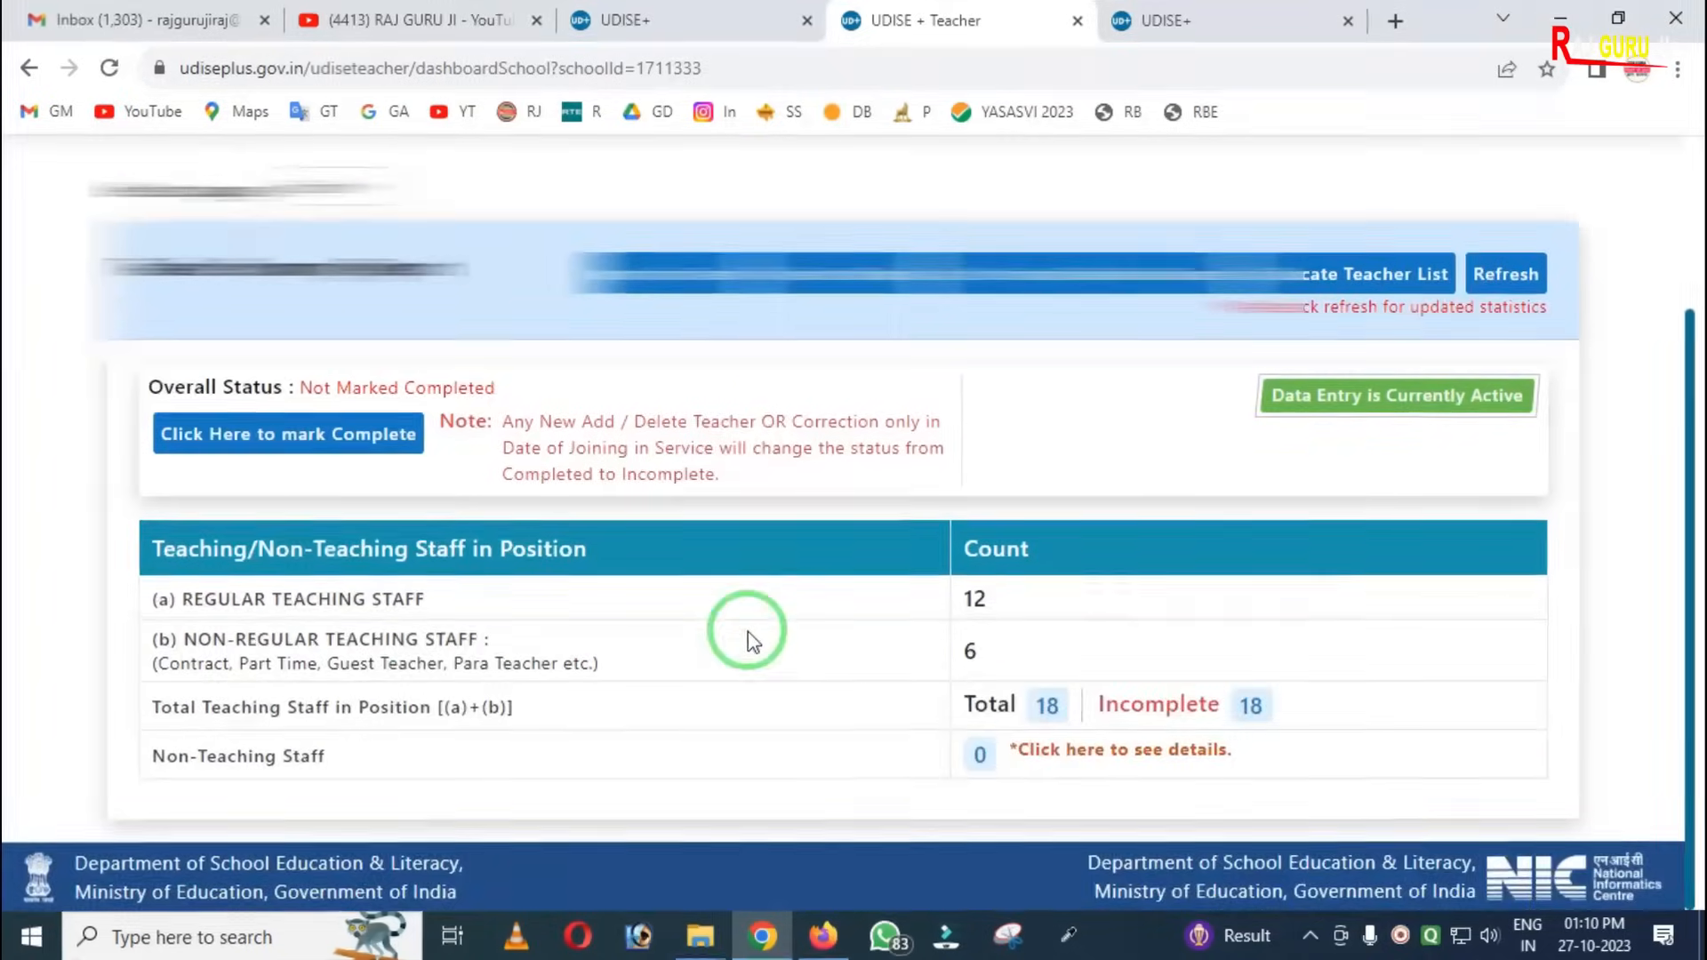